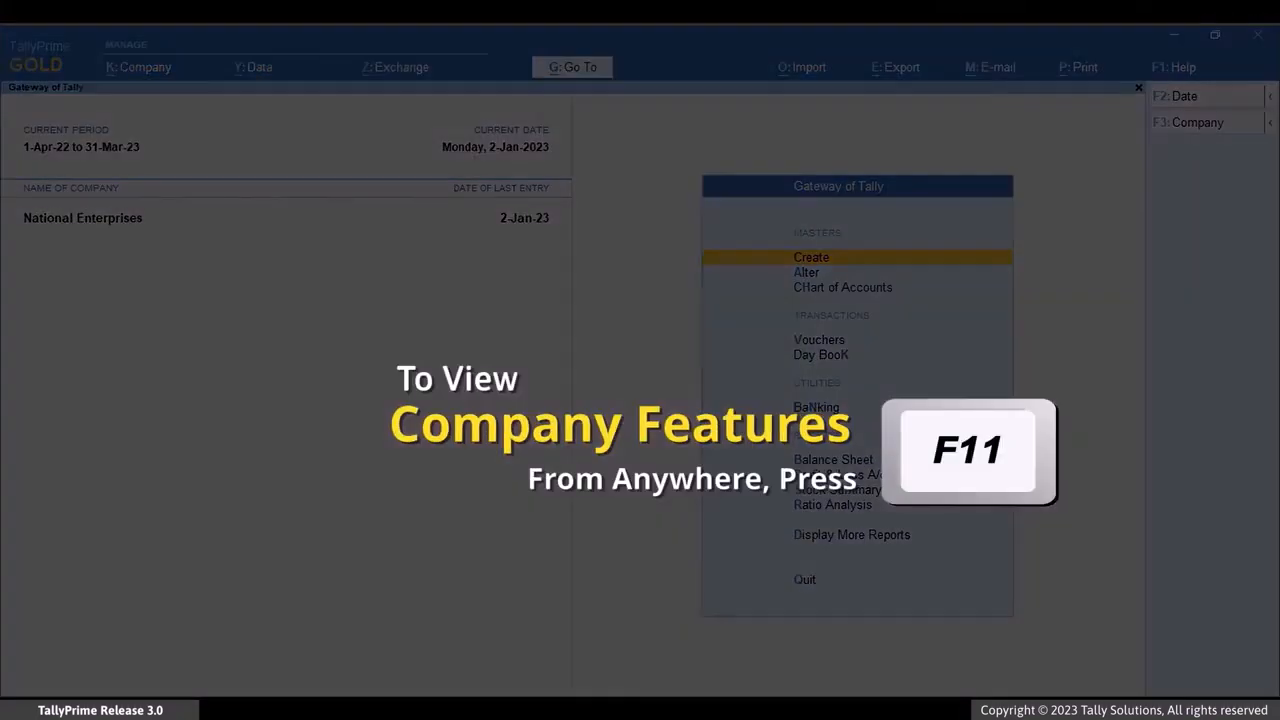
In Company Features (F11), show more features and set Enable Payment Request to Yes
{"action": "key", "text": "F11"}
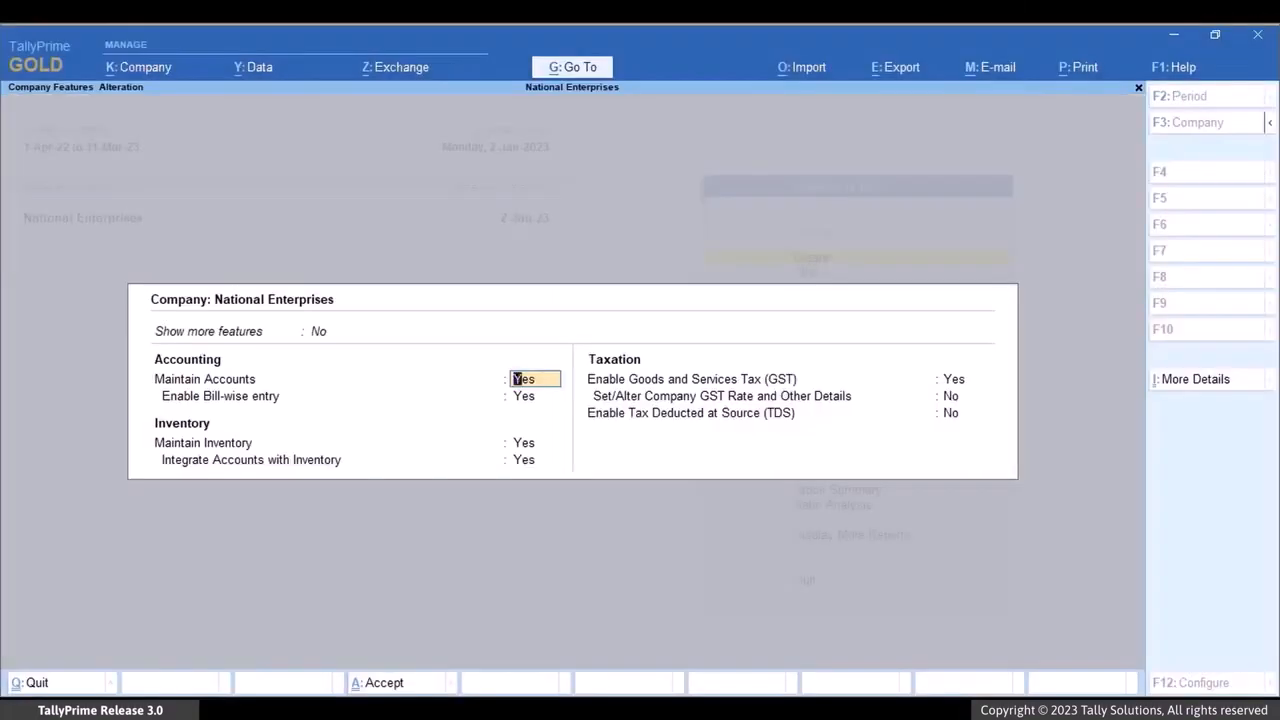
{"action": "key", "text": "Up"}
{"action": "key", "text": "Down"}
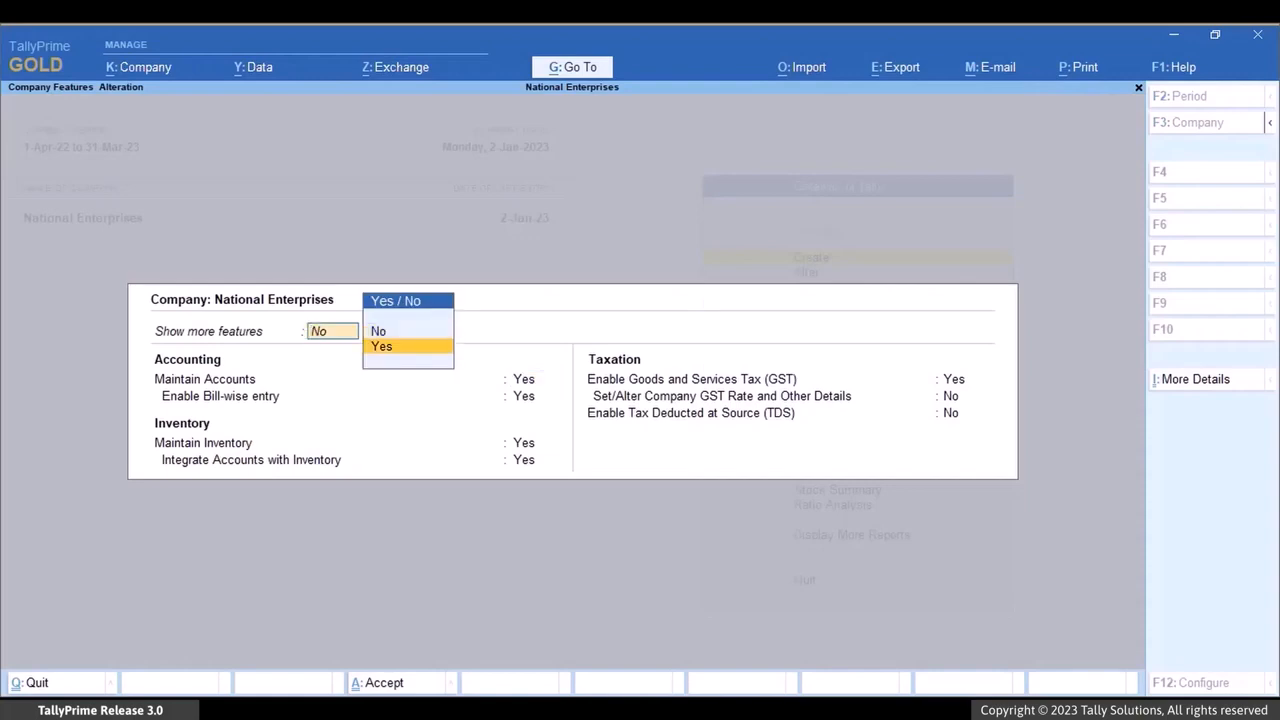
{"action": "key", "text": "Return"}
{"action": "key", "text": "Return"}
{"action": "key", "text": "Return"}
{"action": "key", "text": "Return"}
{"action": "key", "text": "Return"}
{"action": "key", "text": "Return"}
{"action": "key", "text": "Return"}
{"action": "key", "text": "Return"}
{"action": "key", "text": "Return"}
{"action": "key", "text": "Return"}
{"action": "key", "text": "Return"}
{"action": "key", "text": "Return"}
{"action": "key", "text": "Return"}
{"action": "key", "text": "Return"}
{"action": "key", "text": "Return"}
{"action": "key", "text": "Return"}
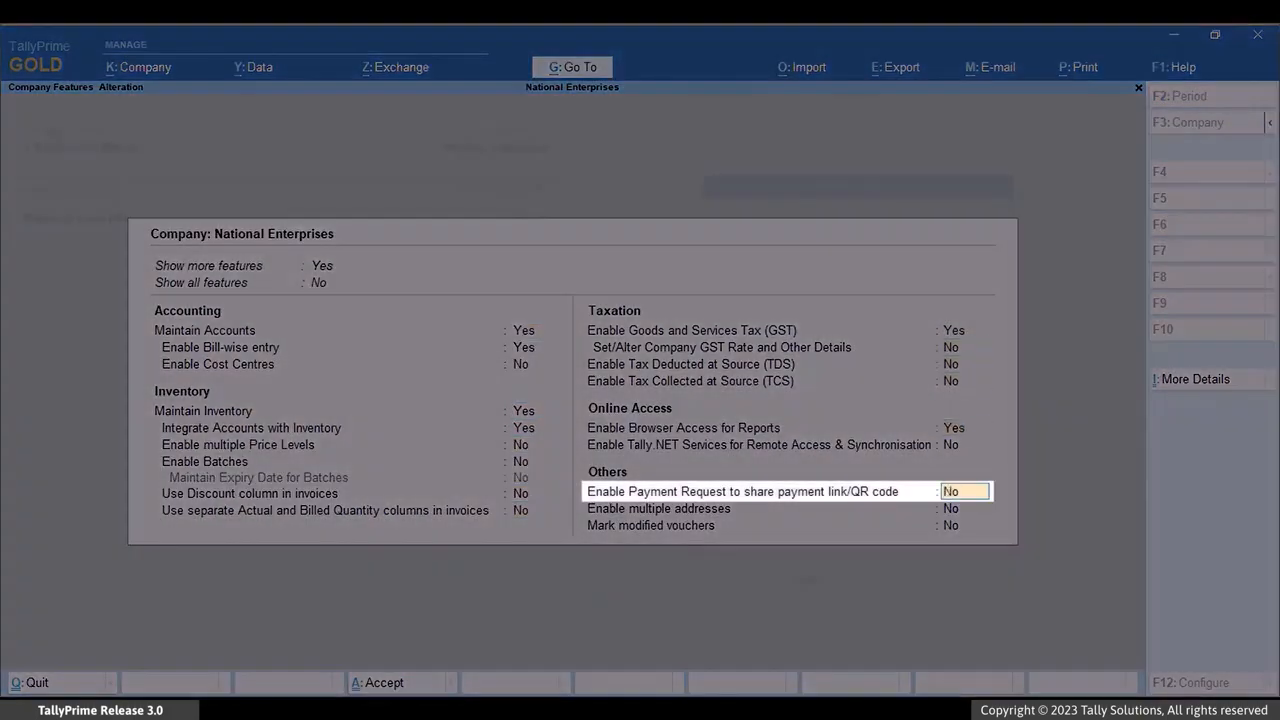
{"action": "type", "text": "y"}
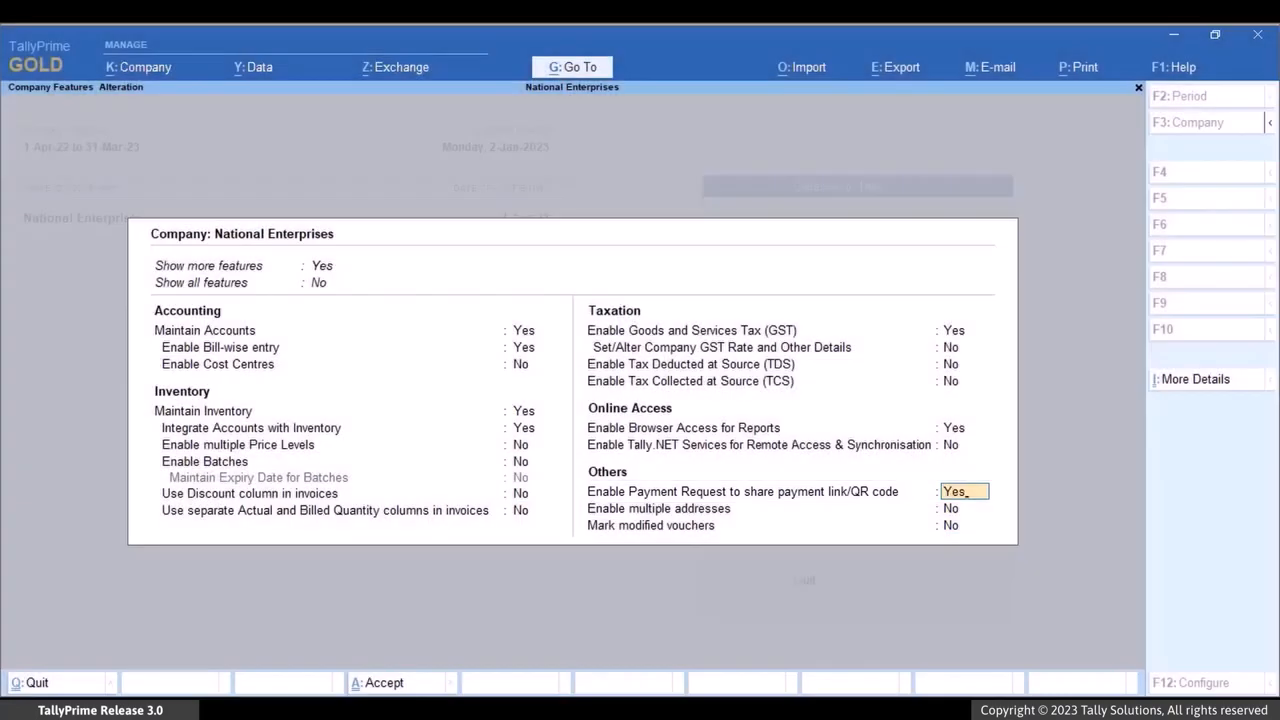
{"action": "key", "text": "Return"}
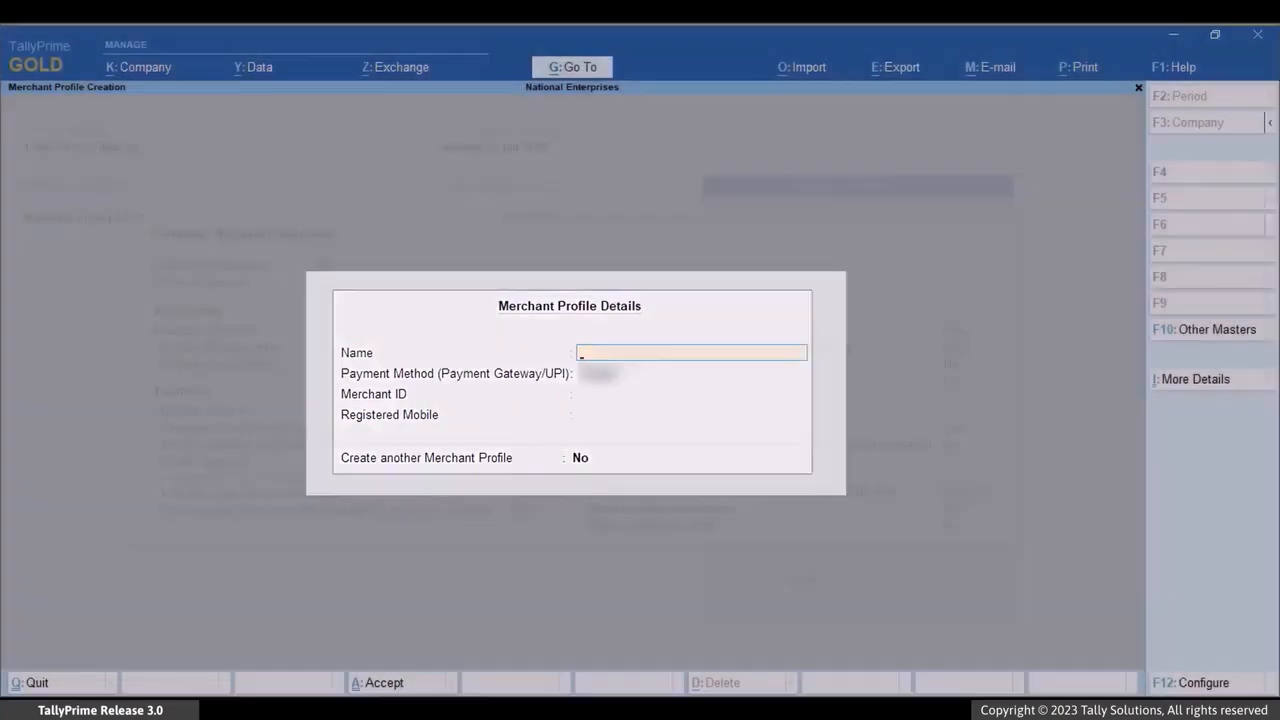
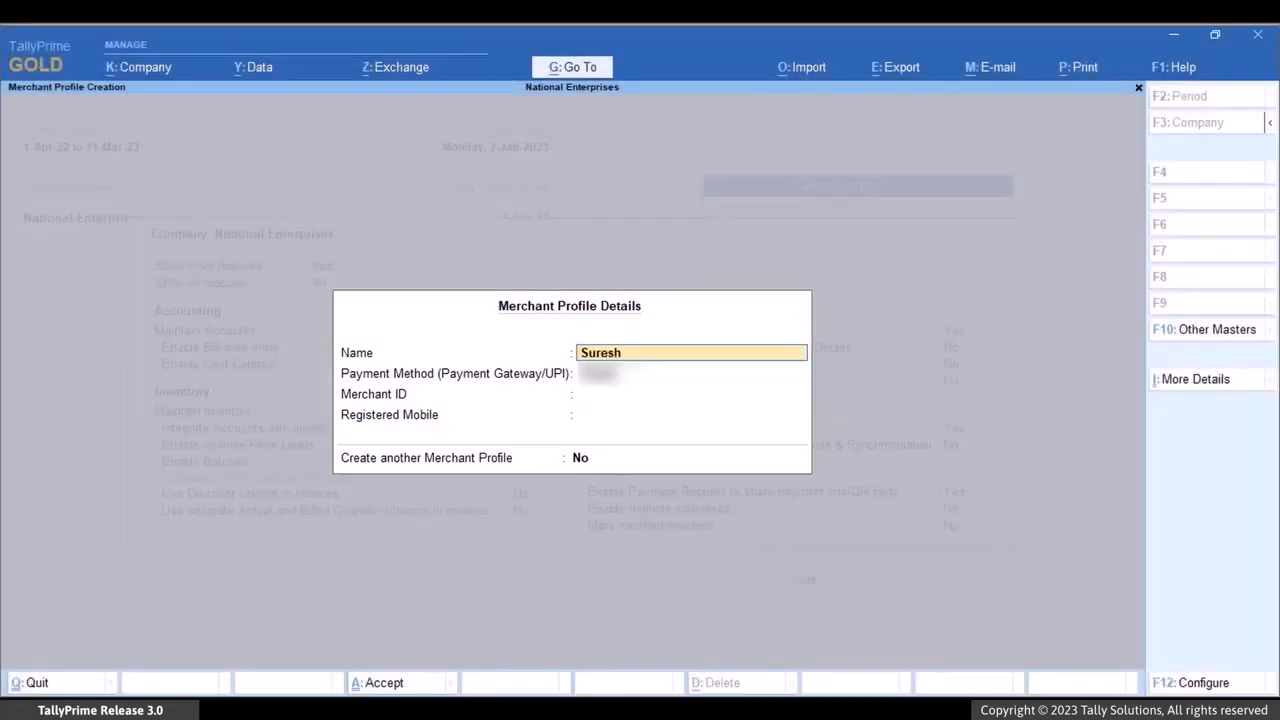
Enter the merchant's name, RazorPay as payment method, the merchant ID and registered e-mail; answer No at Accept
{"action": "key", "text": "Return"}
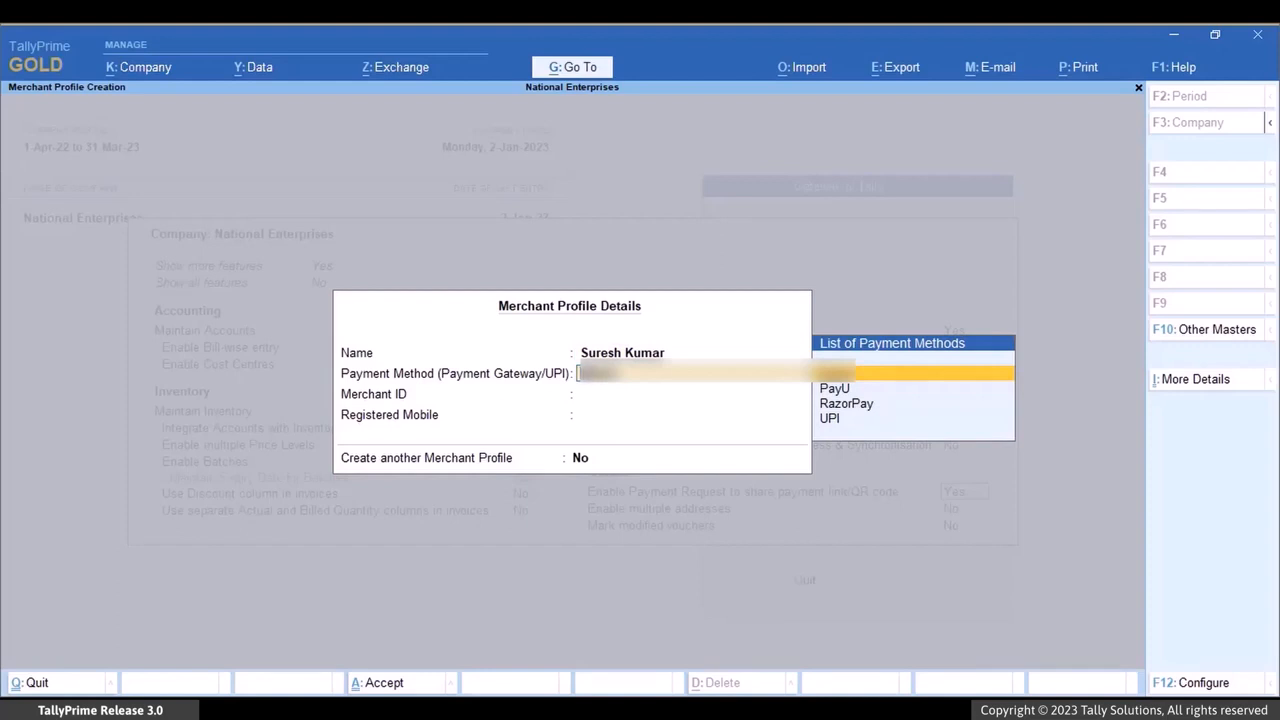
{"action": "key", "text": "Down"}
{"action": "key", "text": "Down"}
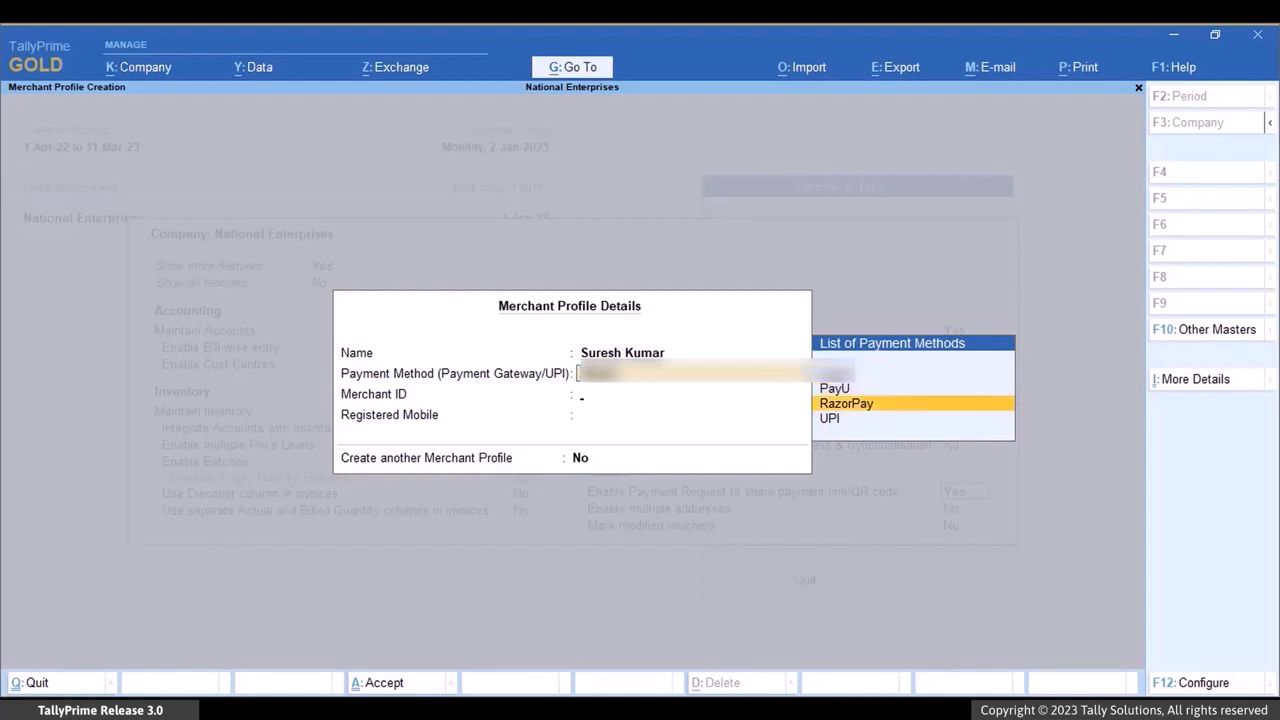
{"action": "key", "text": "Return"}
{"action": "type", "text": "G8"}
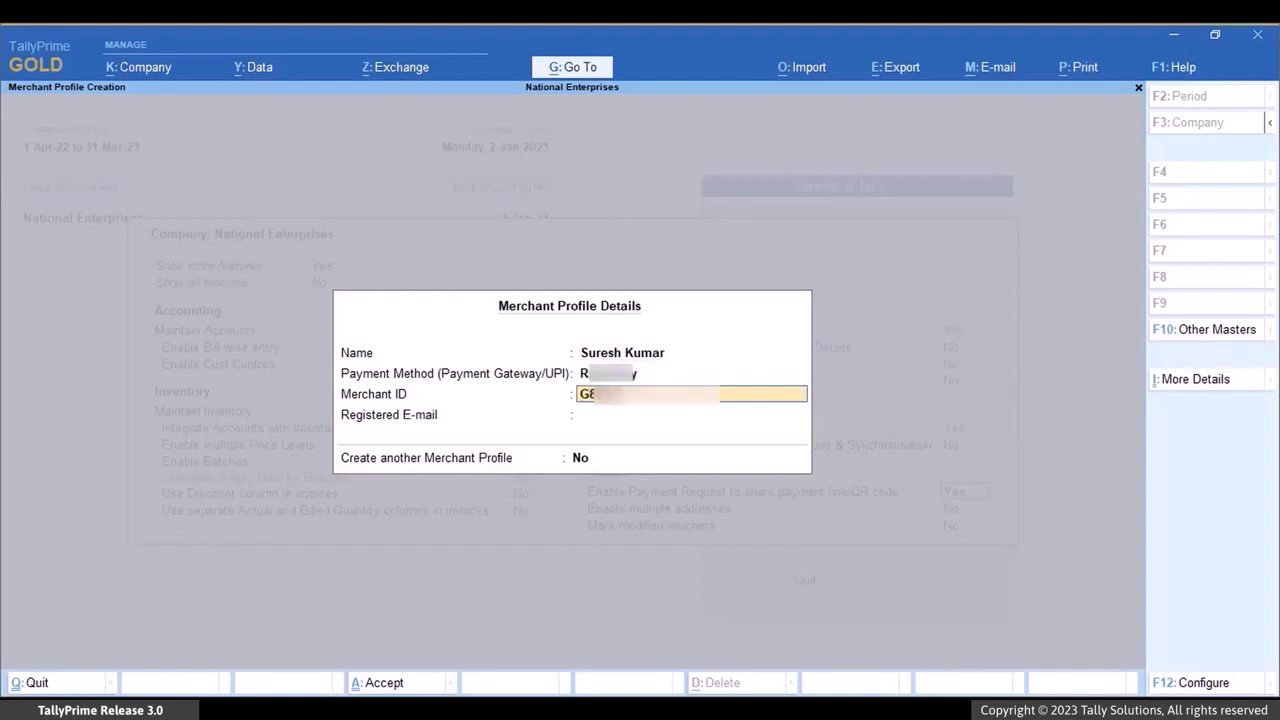
{"action": "key", "text": "Return"}
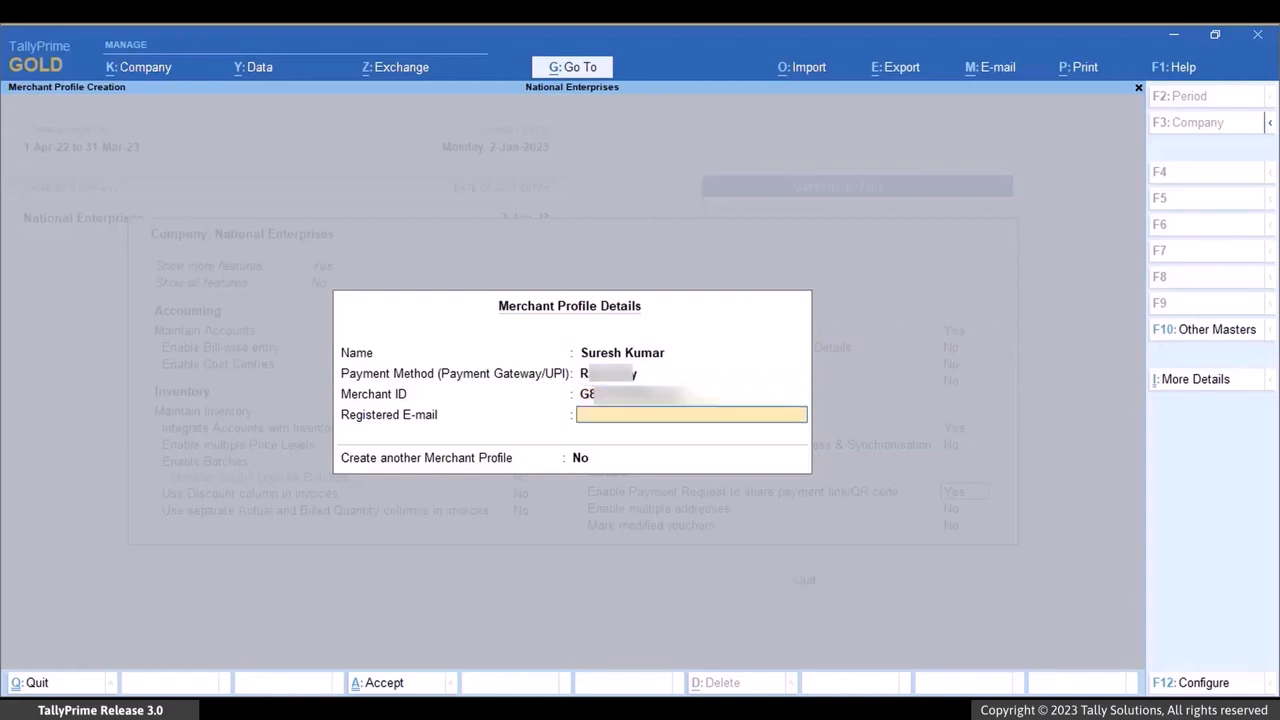
{"action": "type", "text": "pa......"}
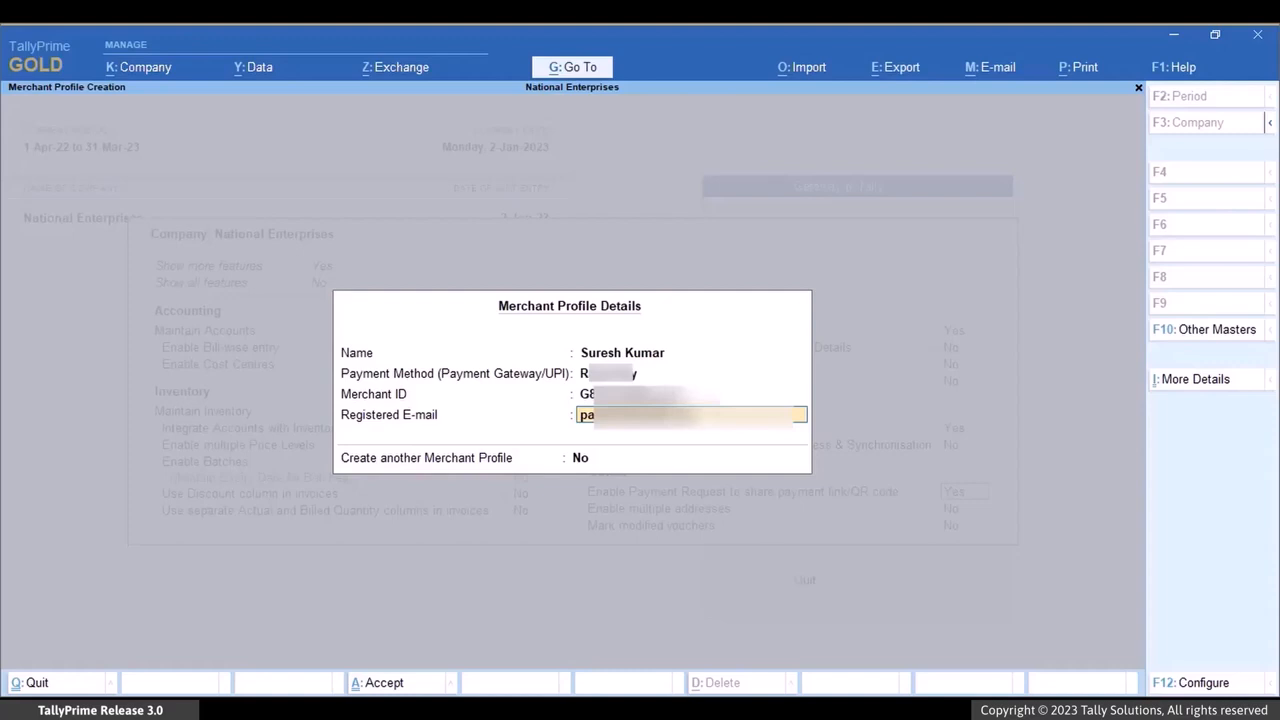
{"action": "type", "text": ".com"}
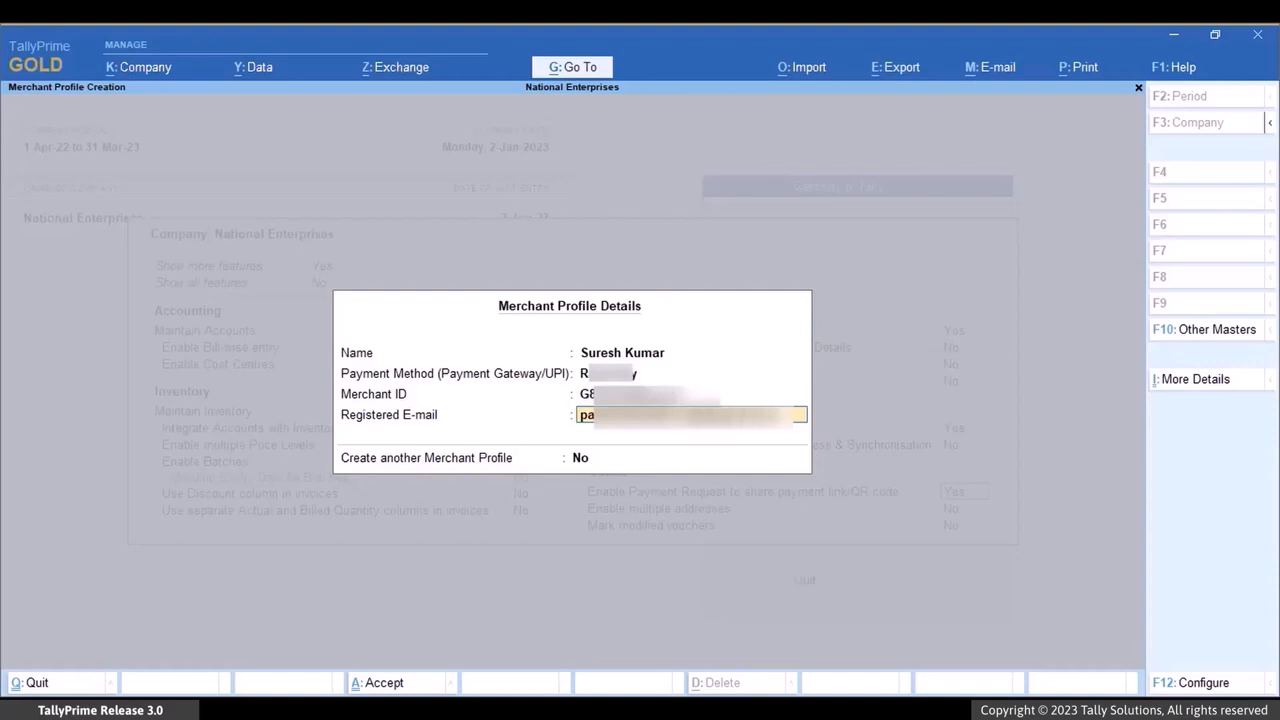
{"action": "key", "text": "Return"}
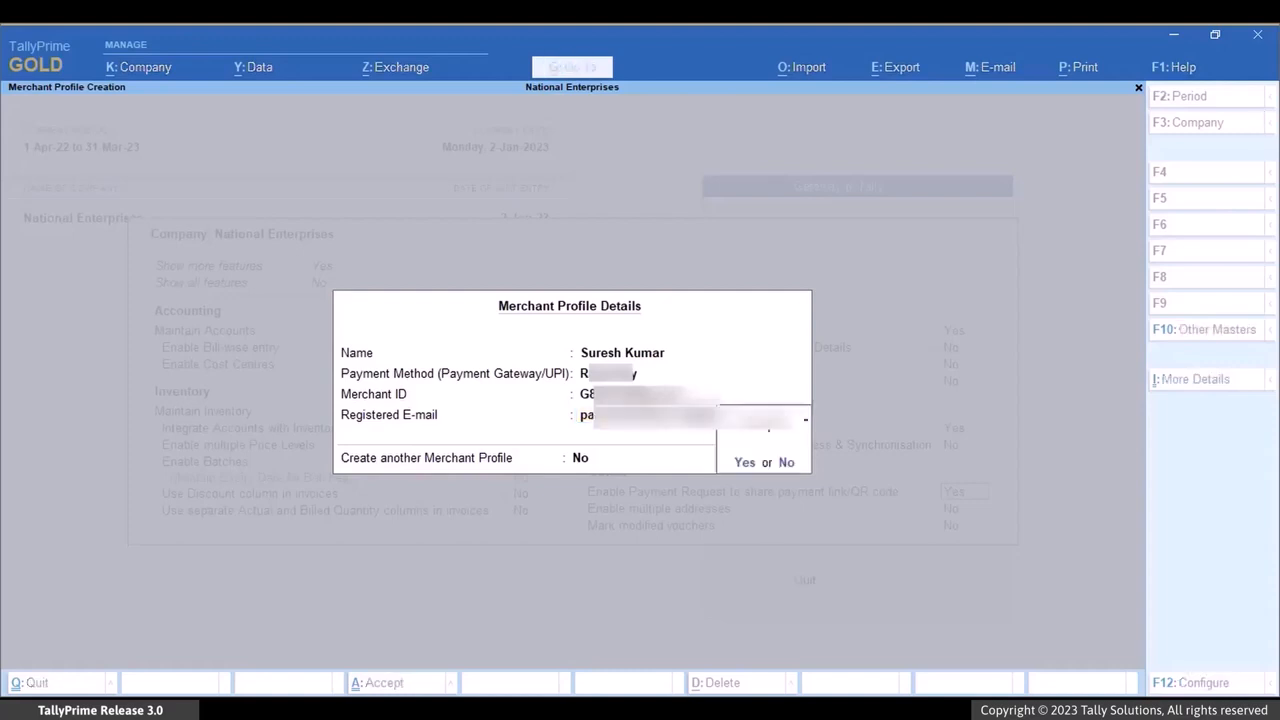
{"action": "key", "text": "Escape"}
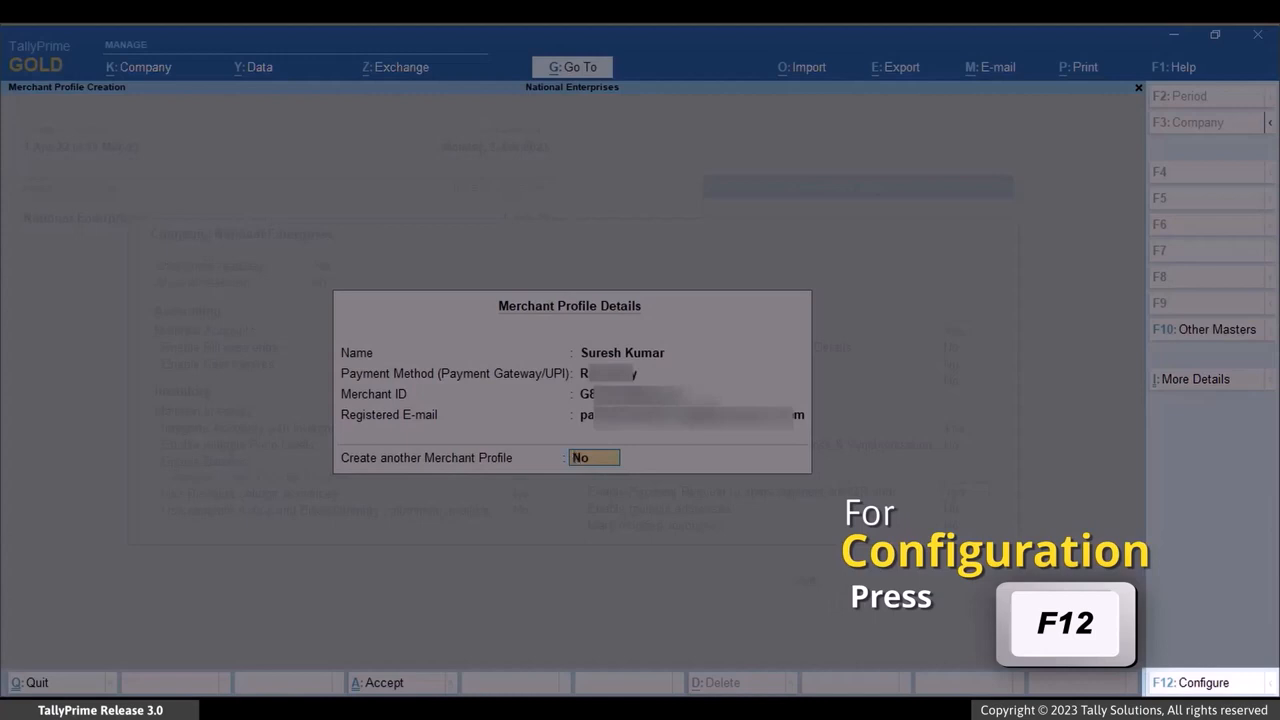
Set both merchant profile configuration options to Yes: saving payment links from reports and link expiry
{"action": "key", "text": "F12"}
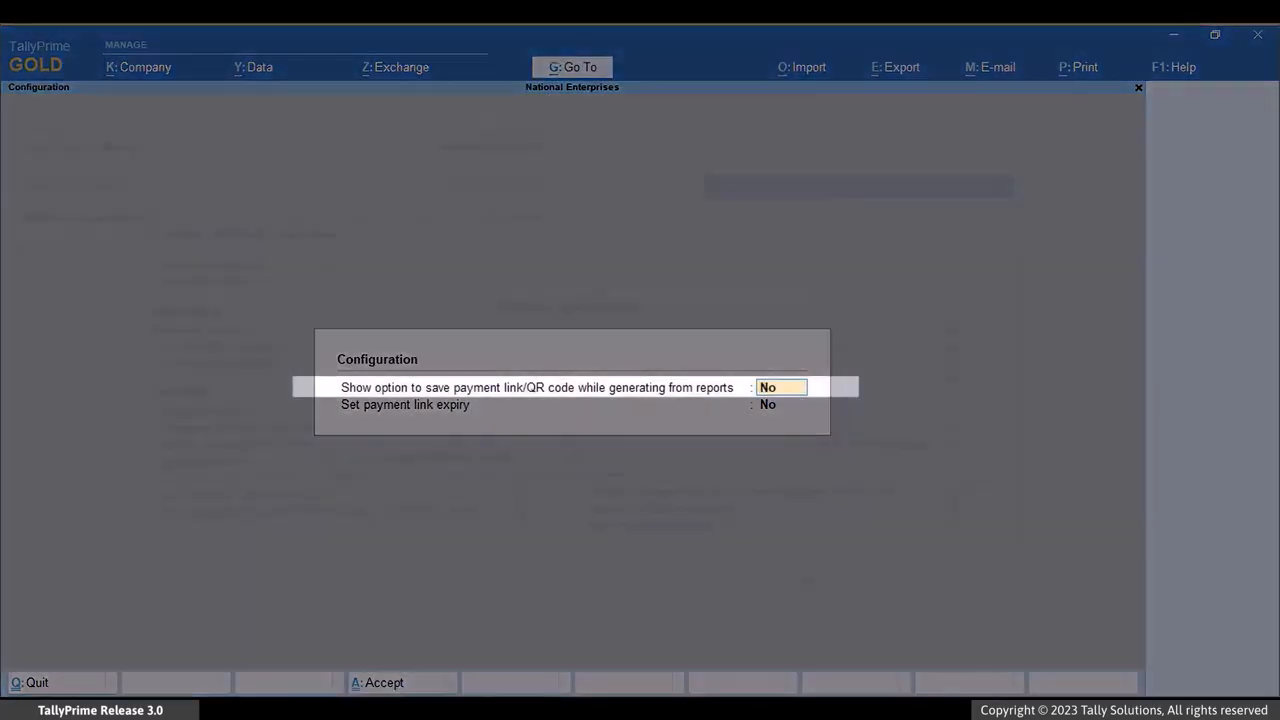
{"action": "type", "text": "y"}
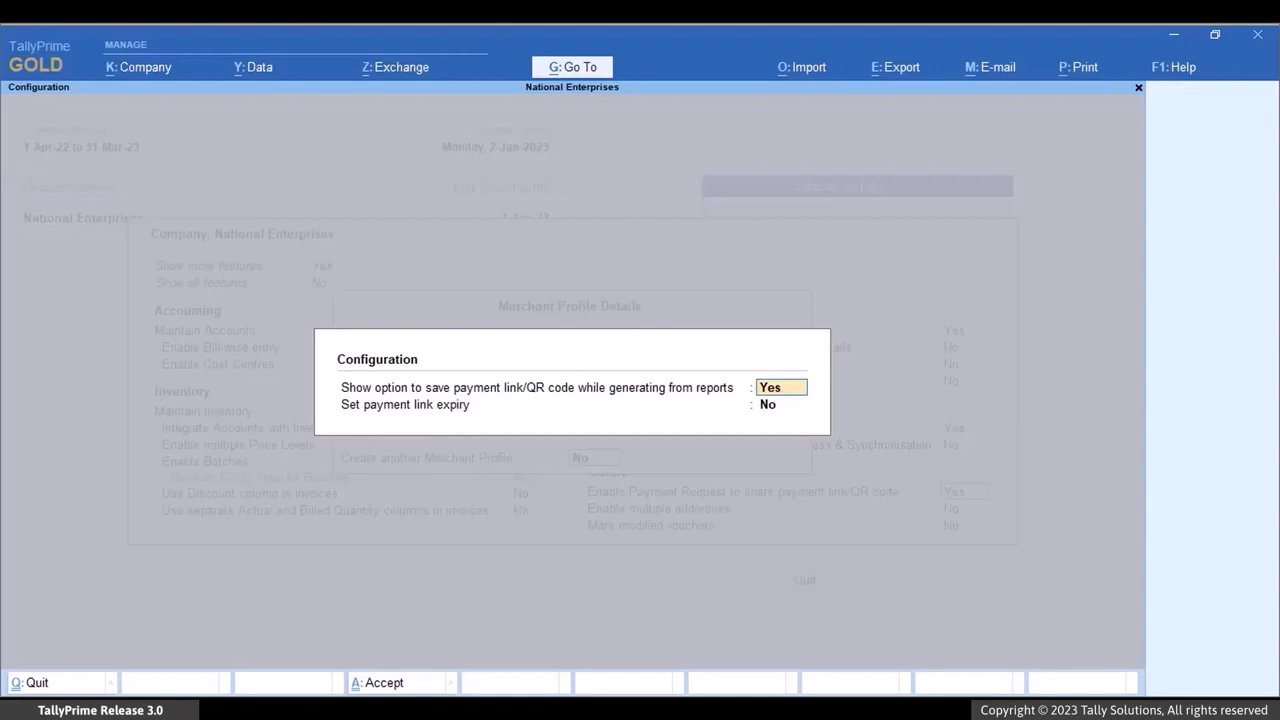
{"action": "key", "text": "Return"}
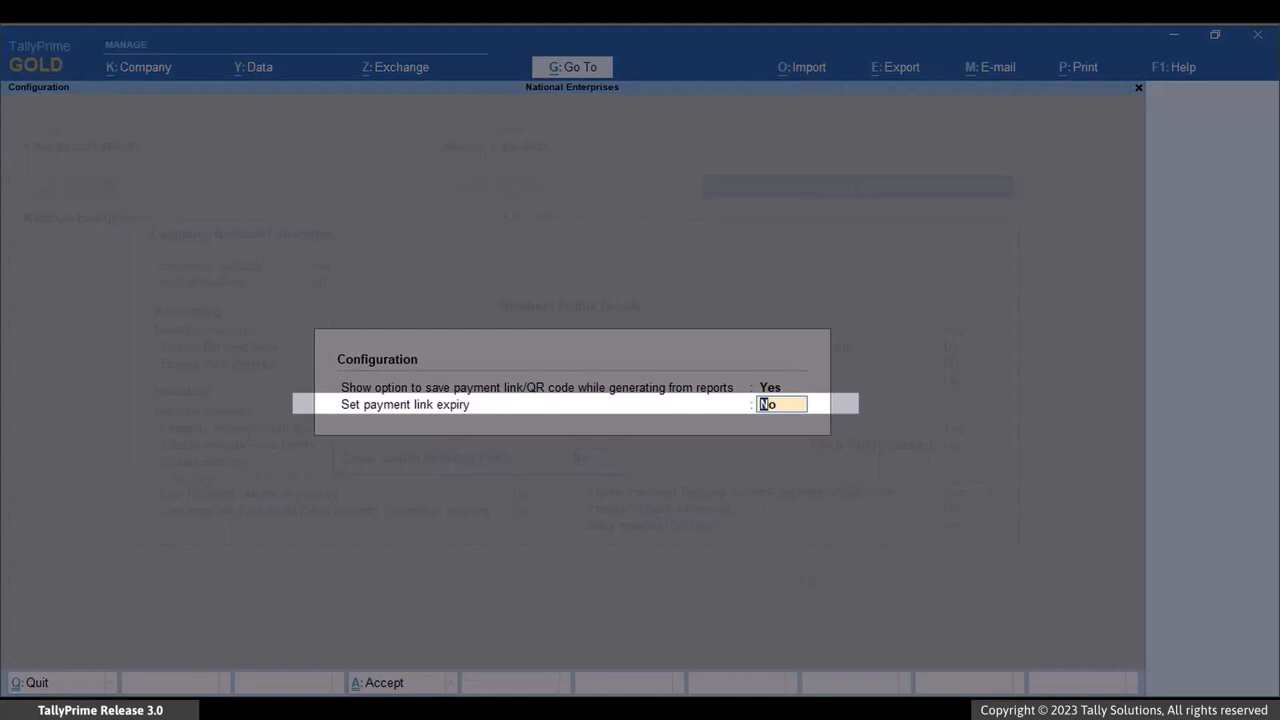
{"action": "type", "text": "Yes"}
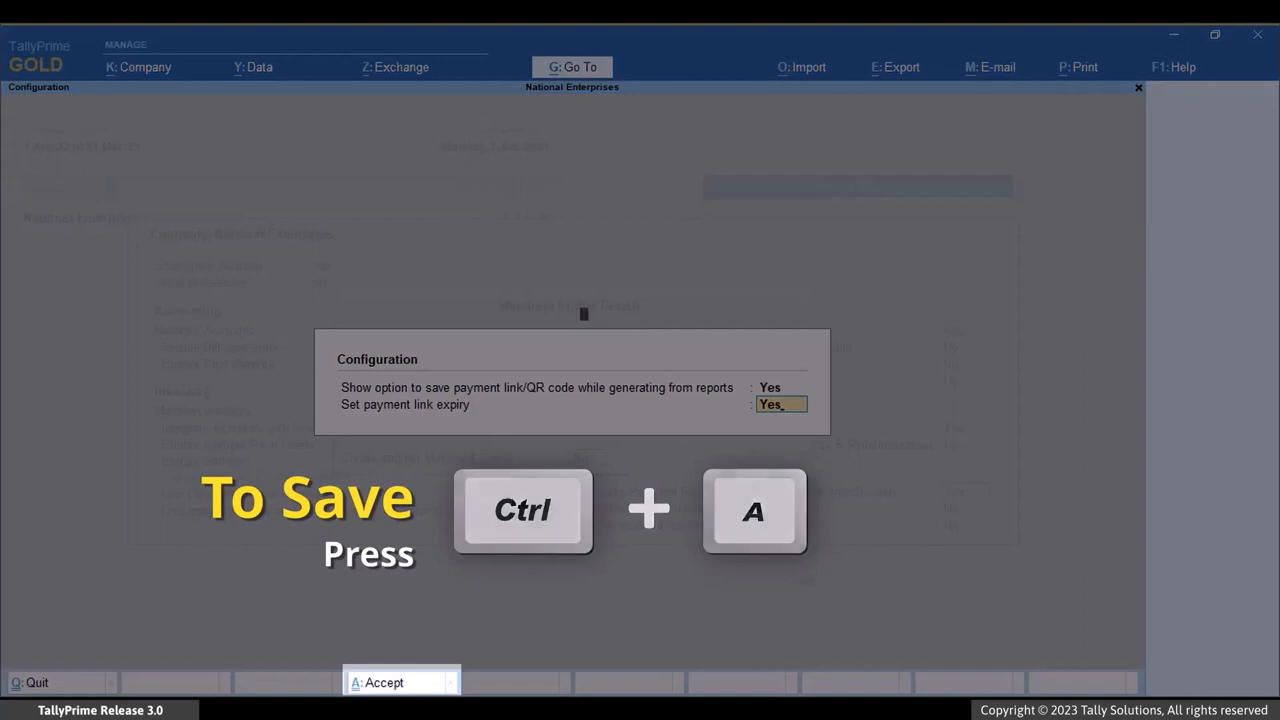
{"action": "key", "text": "ctrl+a"}
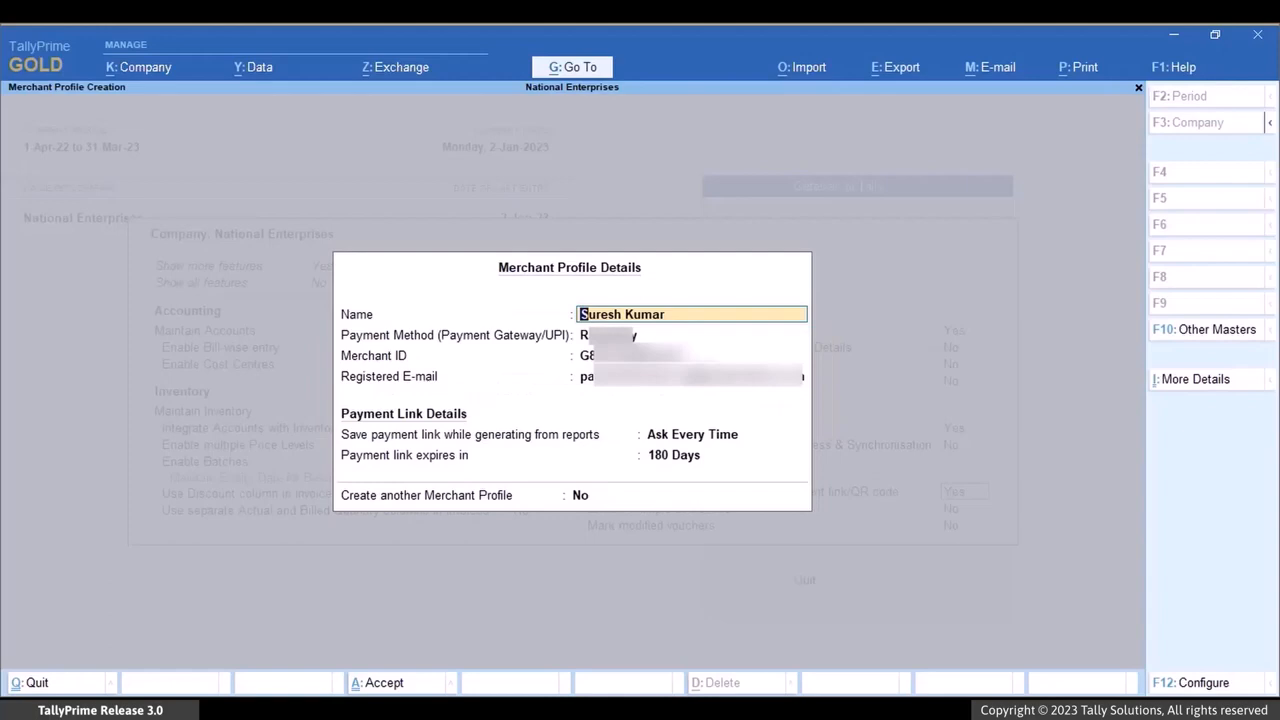
Keep Ask Every Time for saving links, set link expiry to 30 days, and save the profile
{"action": "key", "text": "Return"}
{"action": "key", "text": "Return"}
{"action": "key", "text": "Return"}
{"action": "key", "text": "Return"}
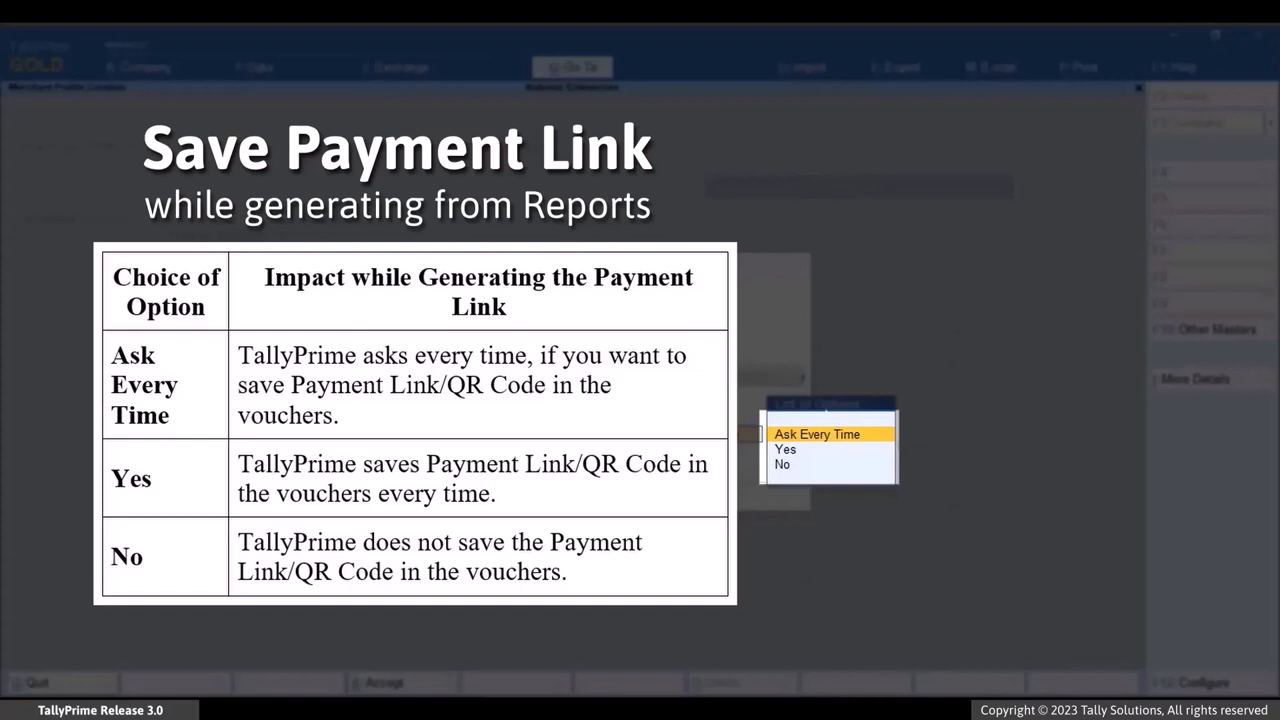
{"action": "key", "text": "Down"}
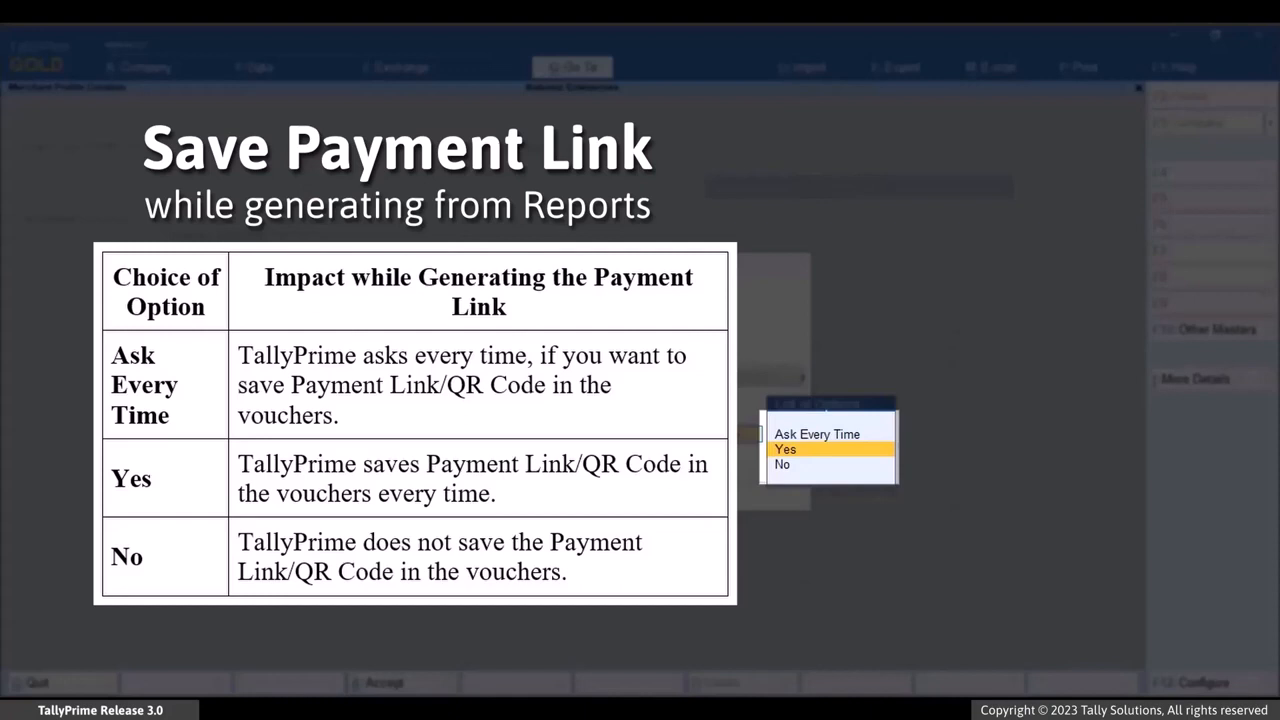
{"action": "key", "text": "Down"}
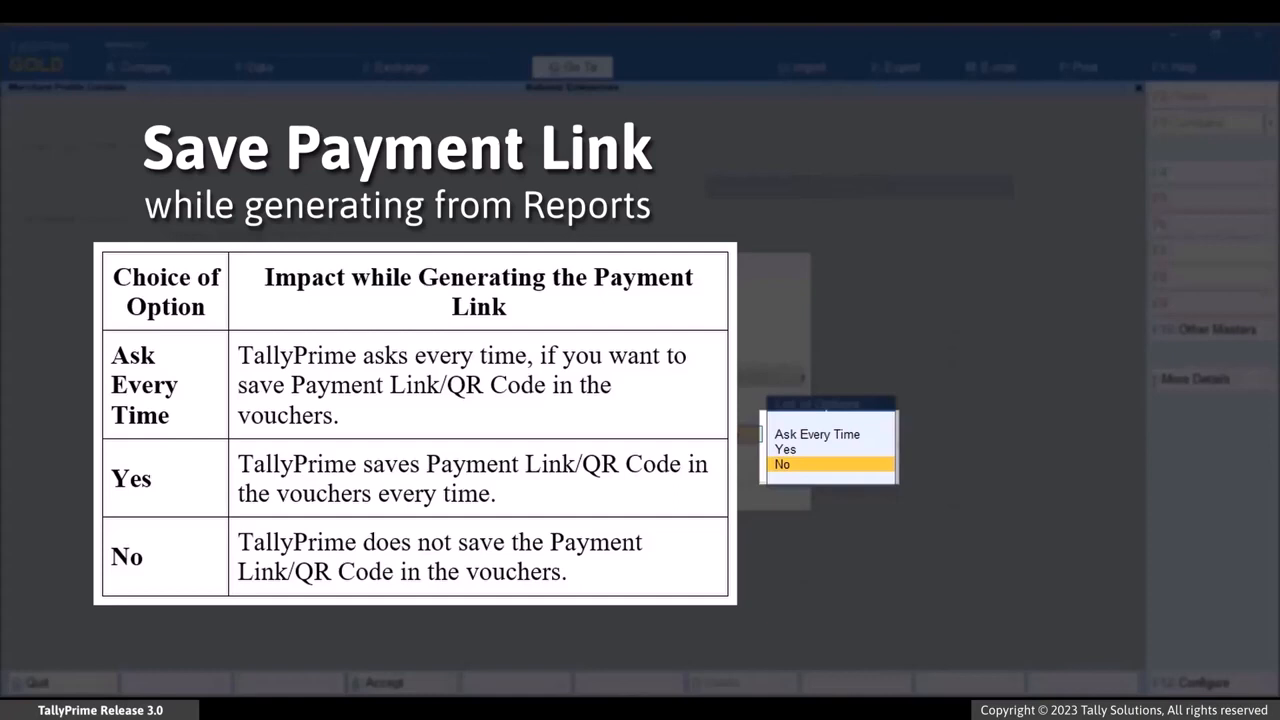
{"action": "key", "text": "Up"}
{"action": "key", "text": "Up"}
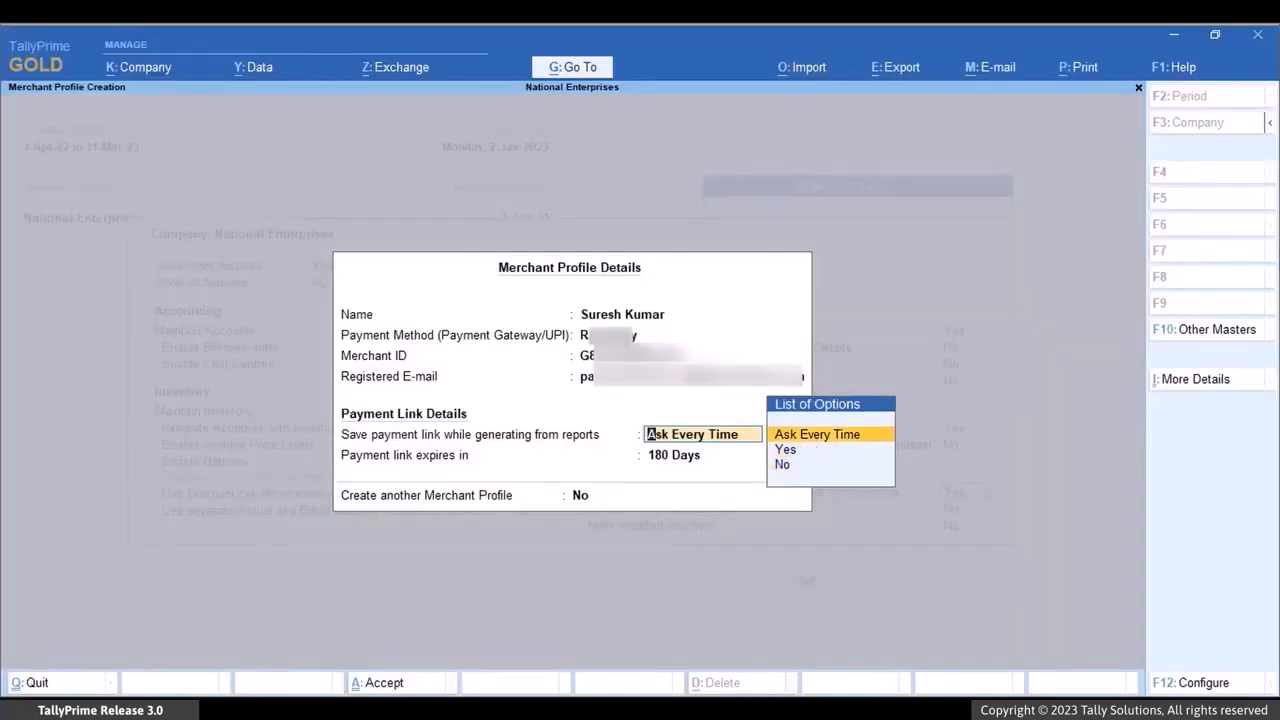
{"action": "key", "text": "Return"}
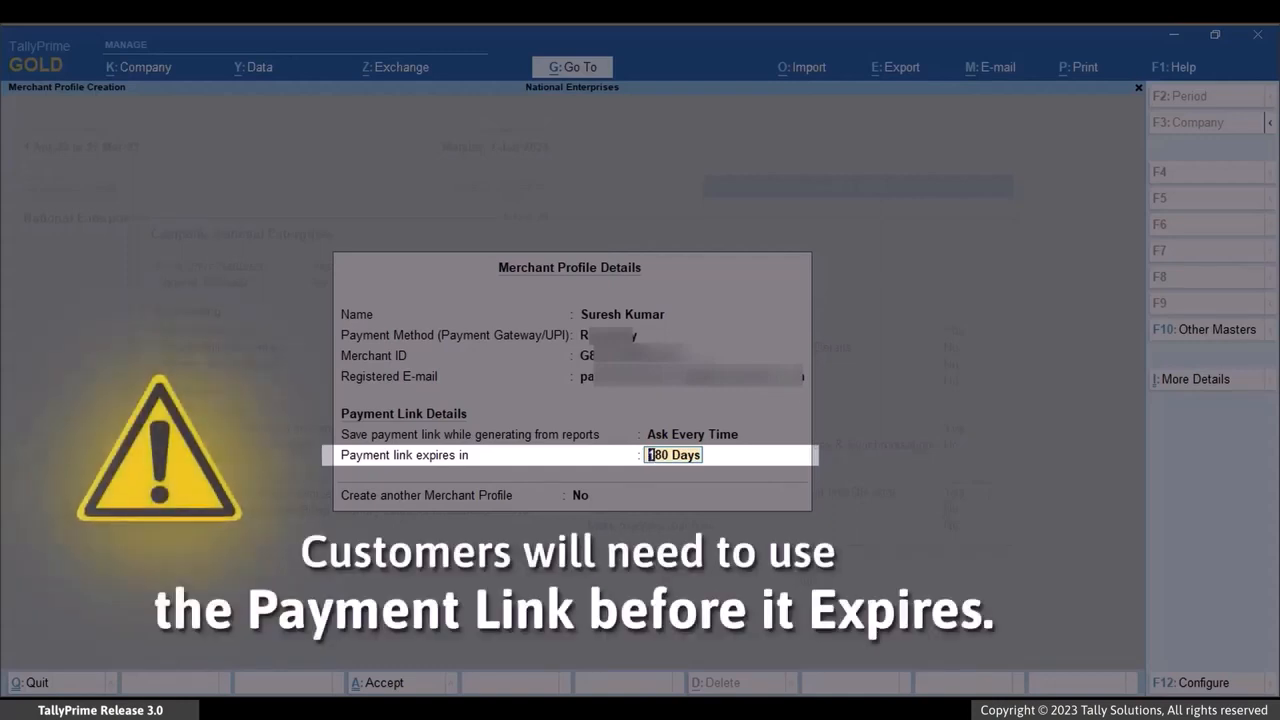
{"action": "type", "text": "30"}
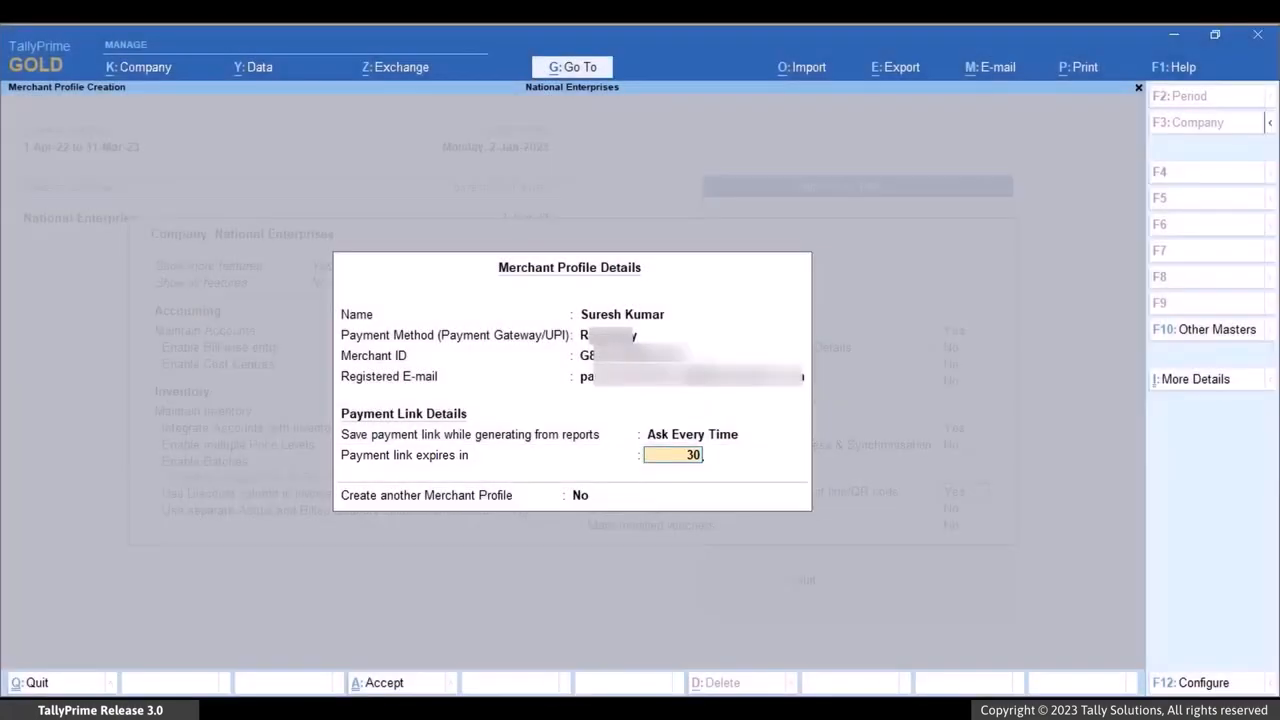
{"action": "key", "text": "ctrl+a"}
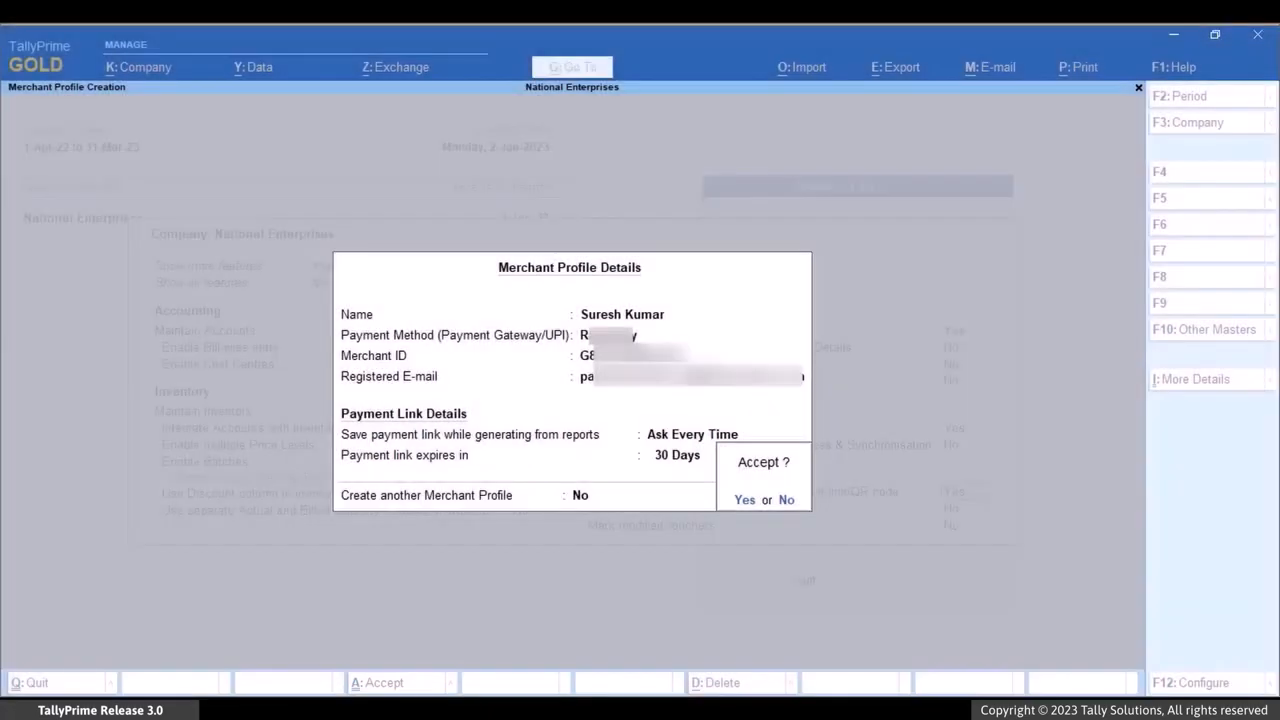
{"action": "key", "text": "Return"}
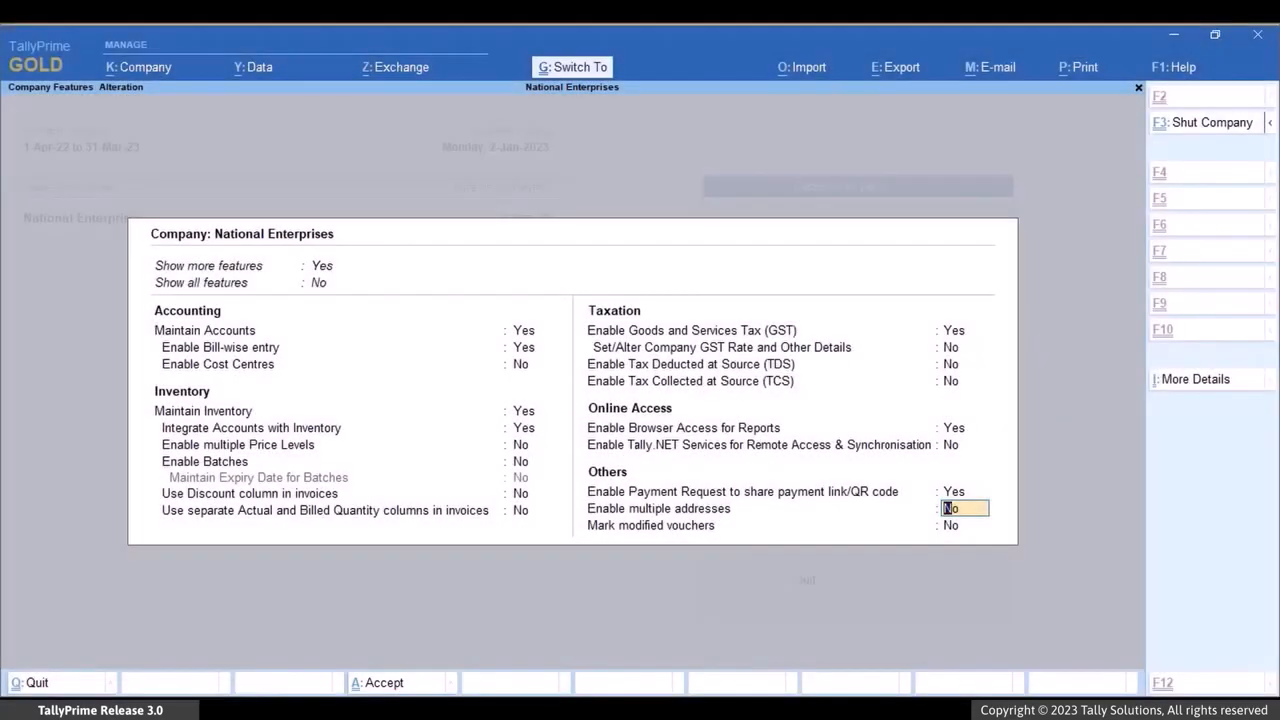
Accept Company Features with Enable Payment Request set to Yes
{"action": "key", "text": "ctrl+a"}
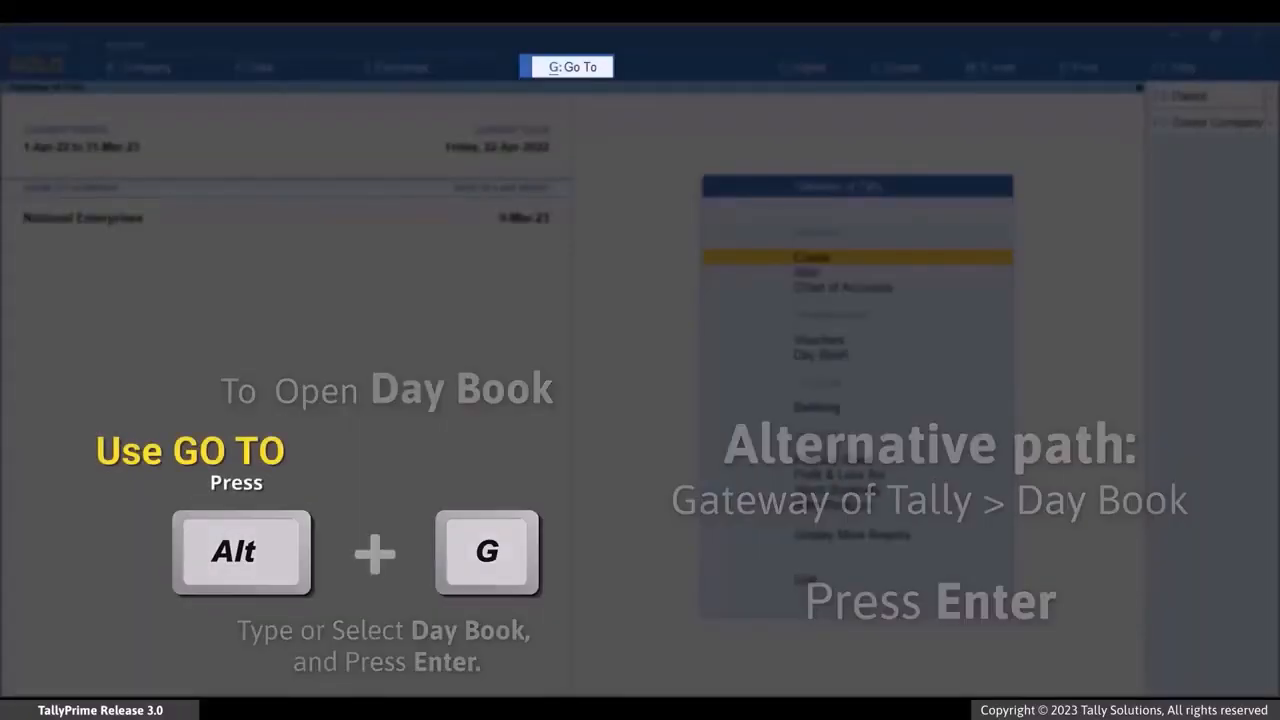
Open Supreme Traders' Sales voucher No. 3 (11,800.00) from the Day Book
{"action": "key", "text": "alt+g"}
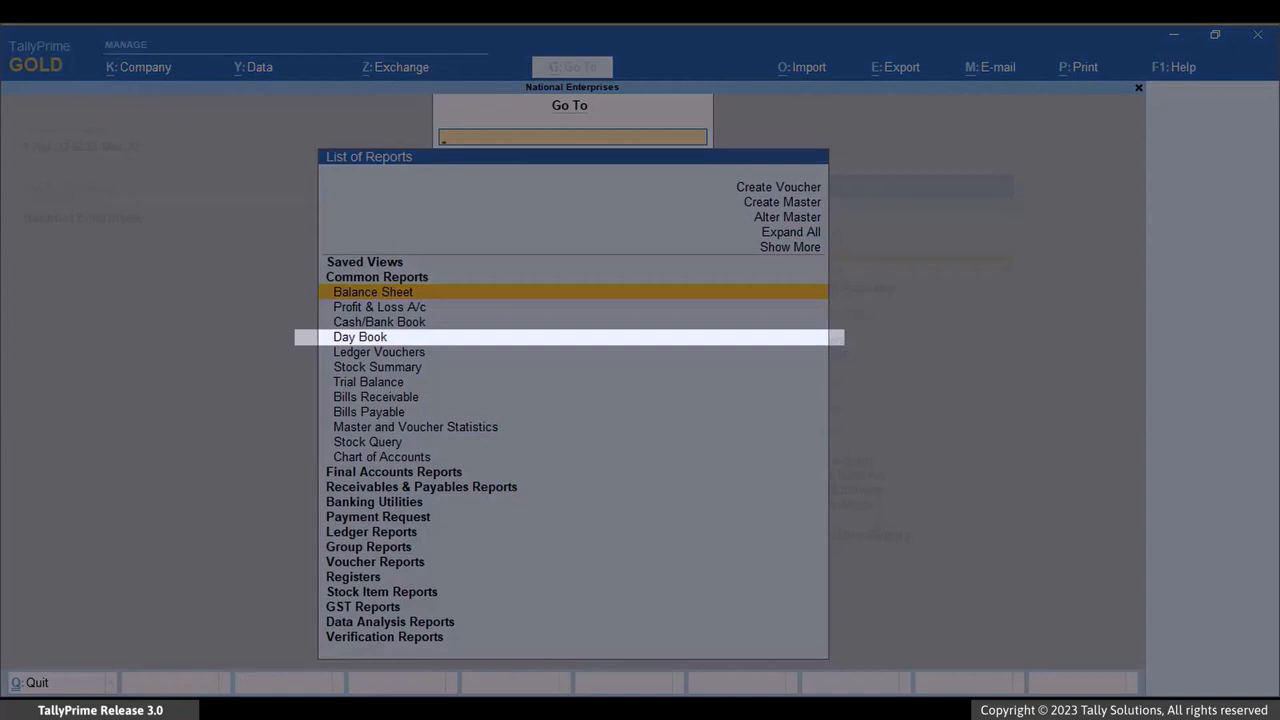
{"action": "key", "text": "Down"}
{"action": "key", "text": "Down"}
{"action": "key", "text": "Down"}
{"action": "key", "text": "Return"}
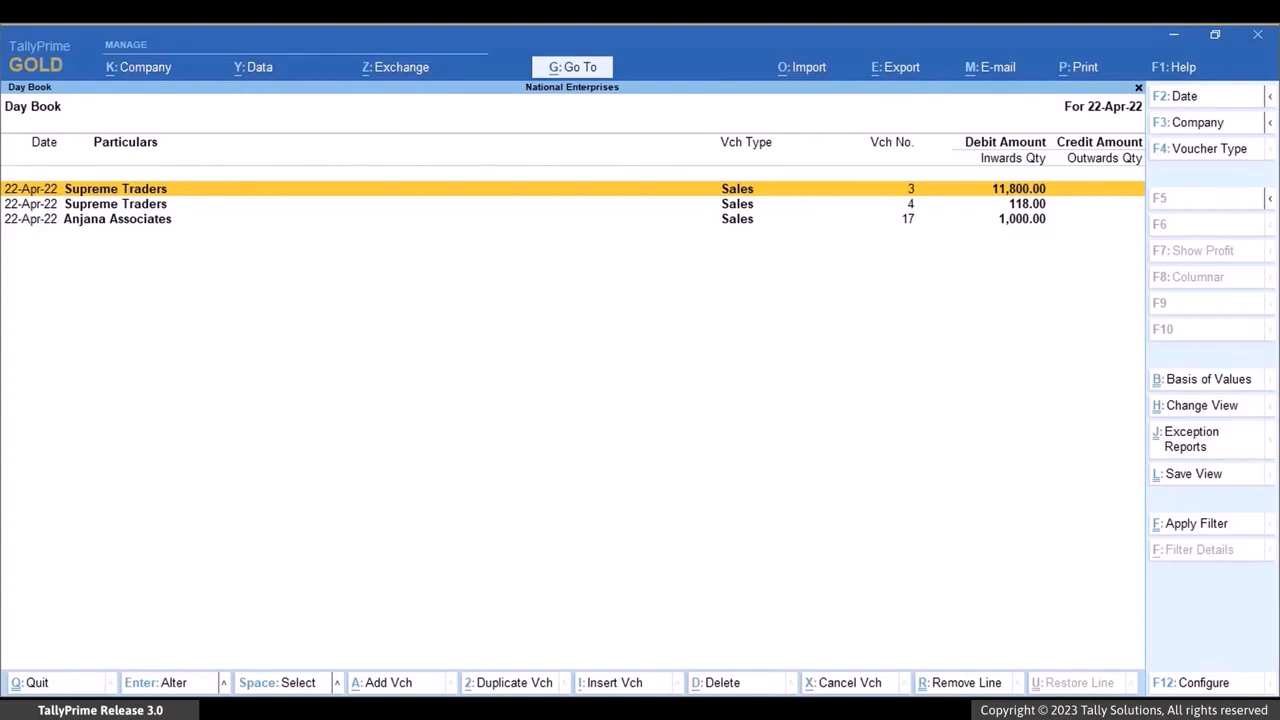
{"action": "key", "text": "Return"}
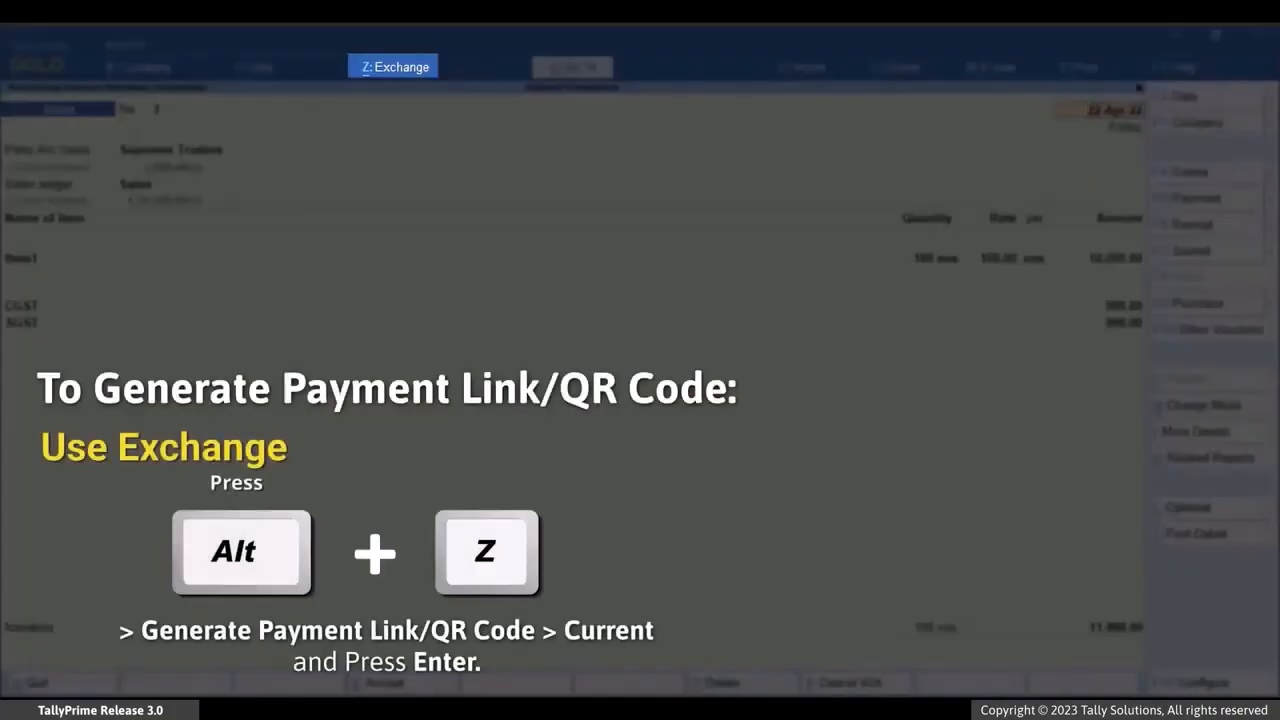
Start generating a payment link/QR code for the current sales voucher via Alt+Z
{"action": "key", "text": "alt+z"}
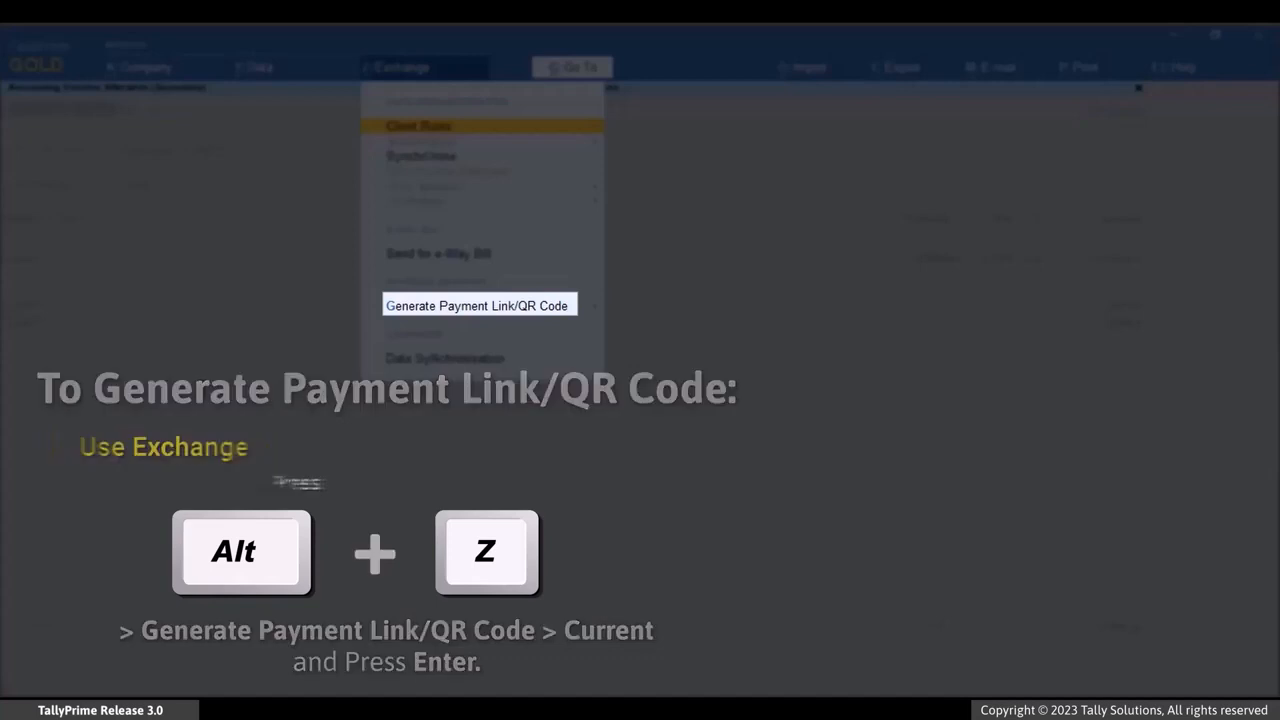
{"action": "key", "text": "Down"}
{"action": "key", "text": "Down"}
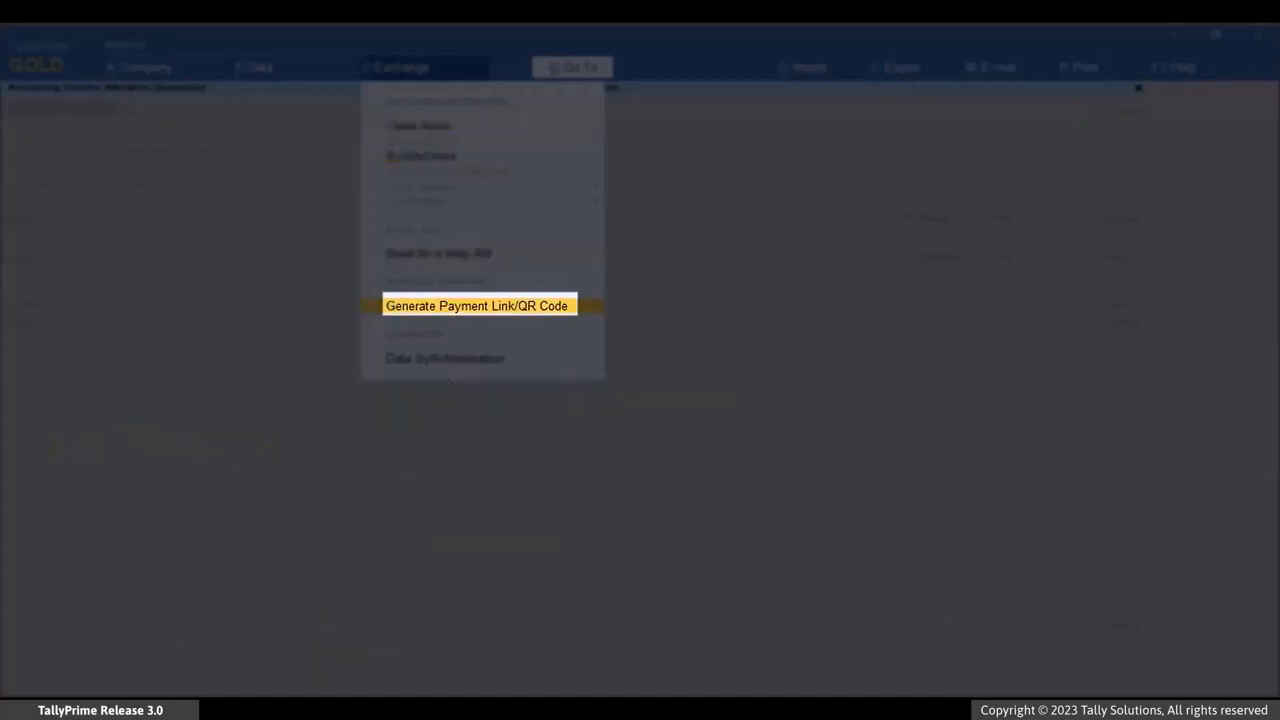
{"action": "key", "text": "Return"}
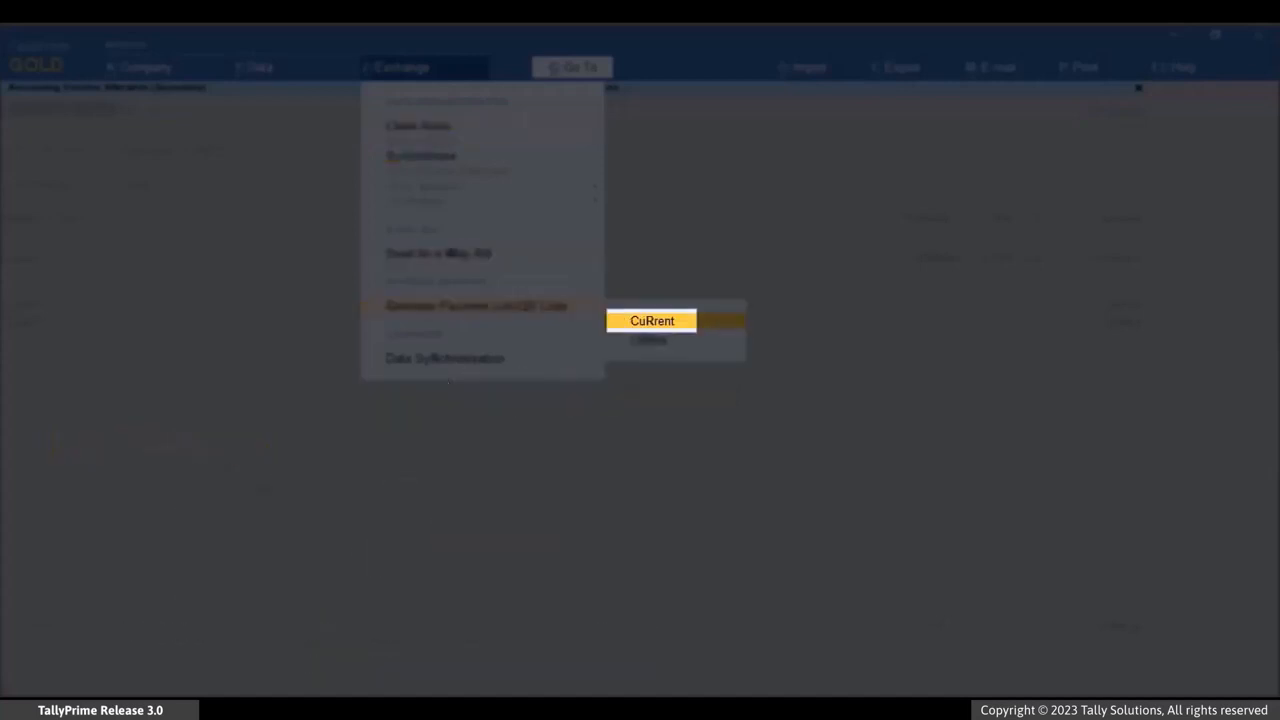
{"action": "key", "text": "Return"}
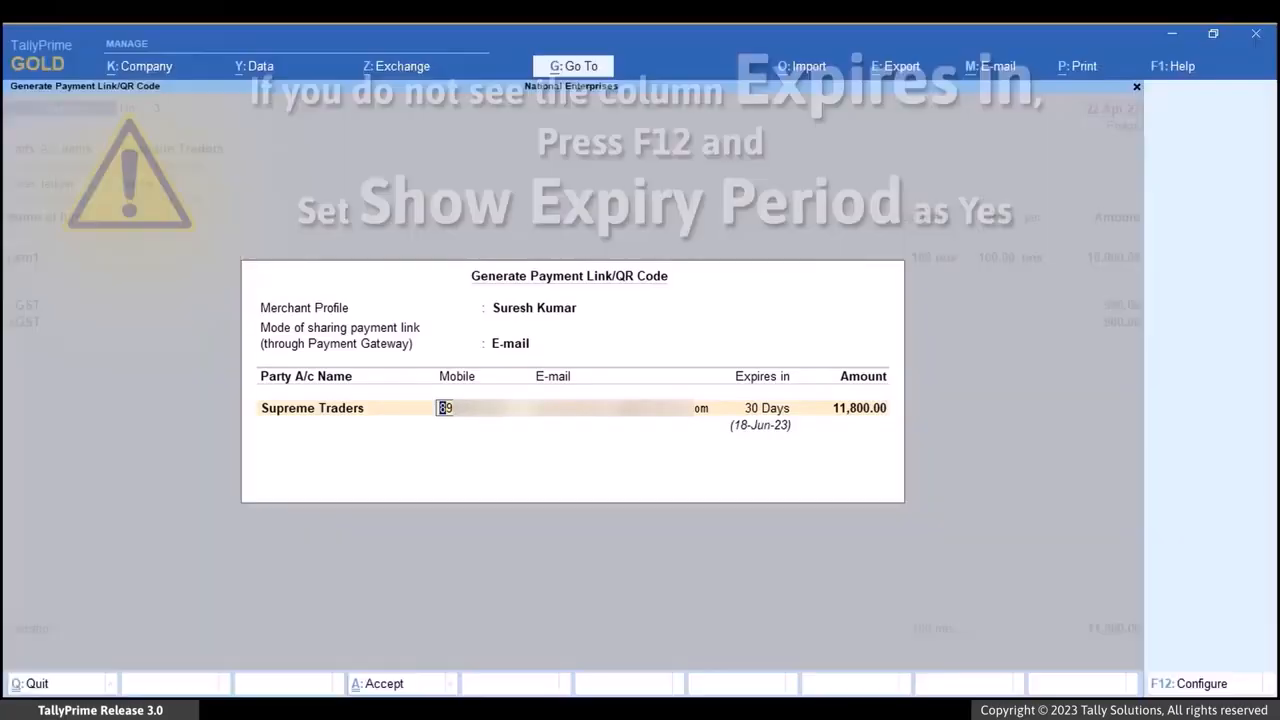
Set the payment link's mode of sharing to E-mail & SMS
{"action": "key", "text": "BackSpace"}
{"action": "key", "text": "BackSpace"}
{"action": "key", "text": "BackSpace"}
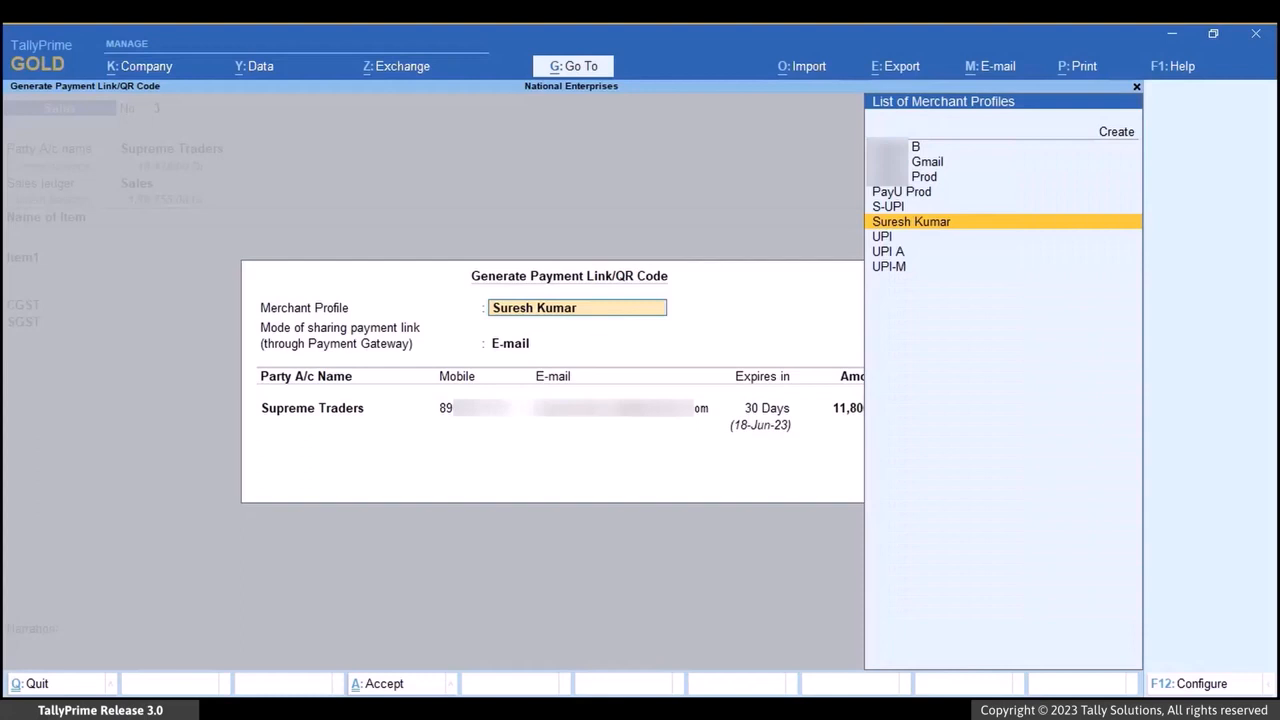
{"action": "key", "text": "Return"}
{"action": "key", "text": "Return"}
{"action": "key", "text": "Return"}
{"action": "key", "text": "BackSpace"}
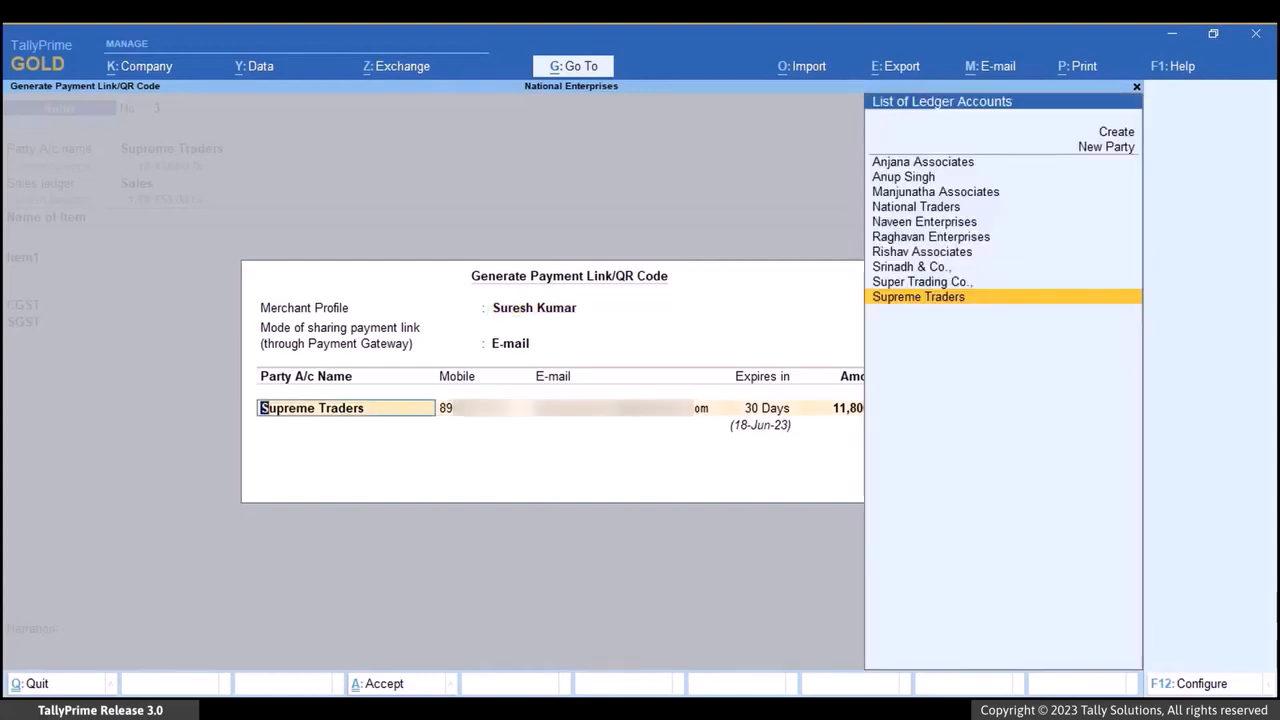
{"action": "key", "text": "BackSpace"}
{"action": "key", "text": "Up"}
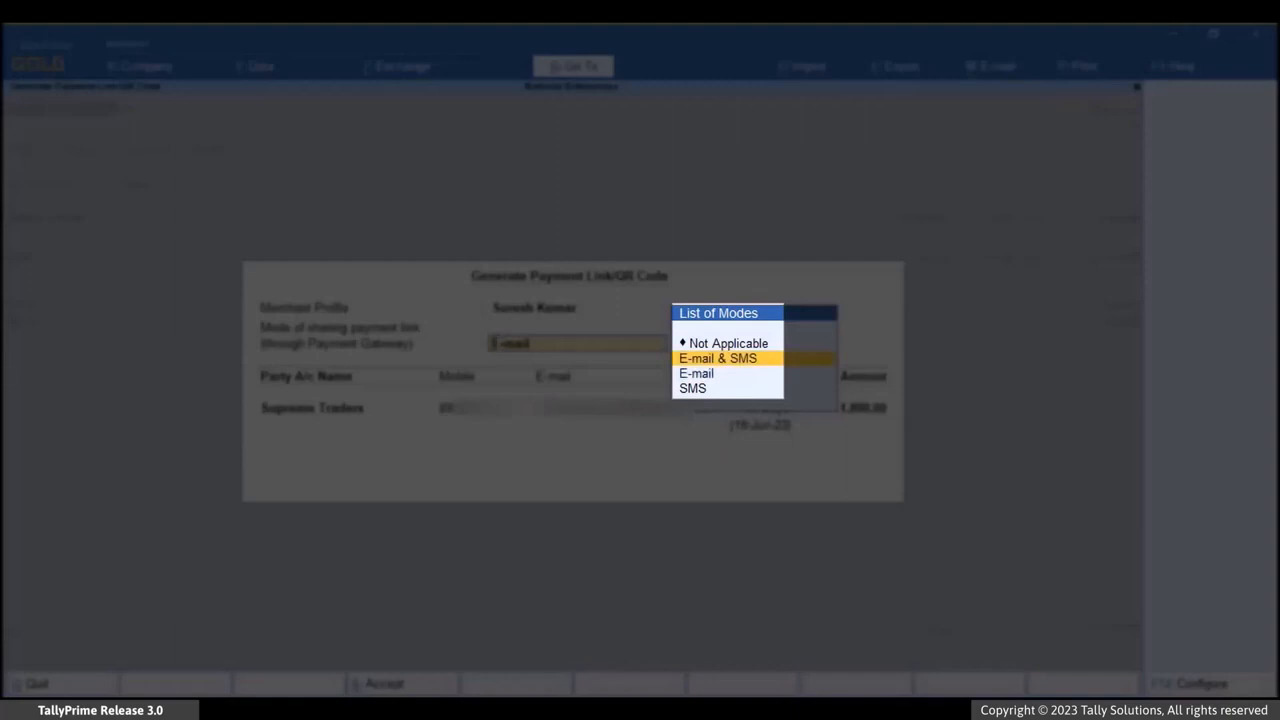
{"action": "key", "text": "Return"}
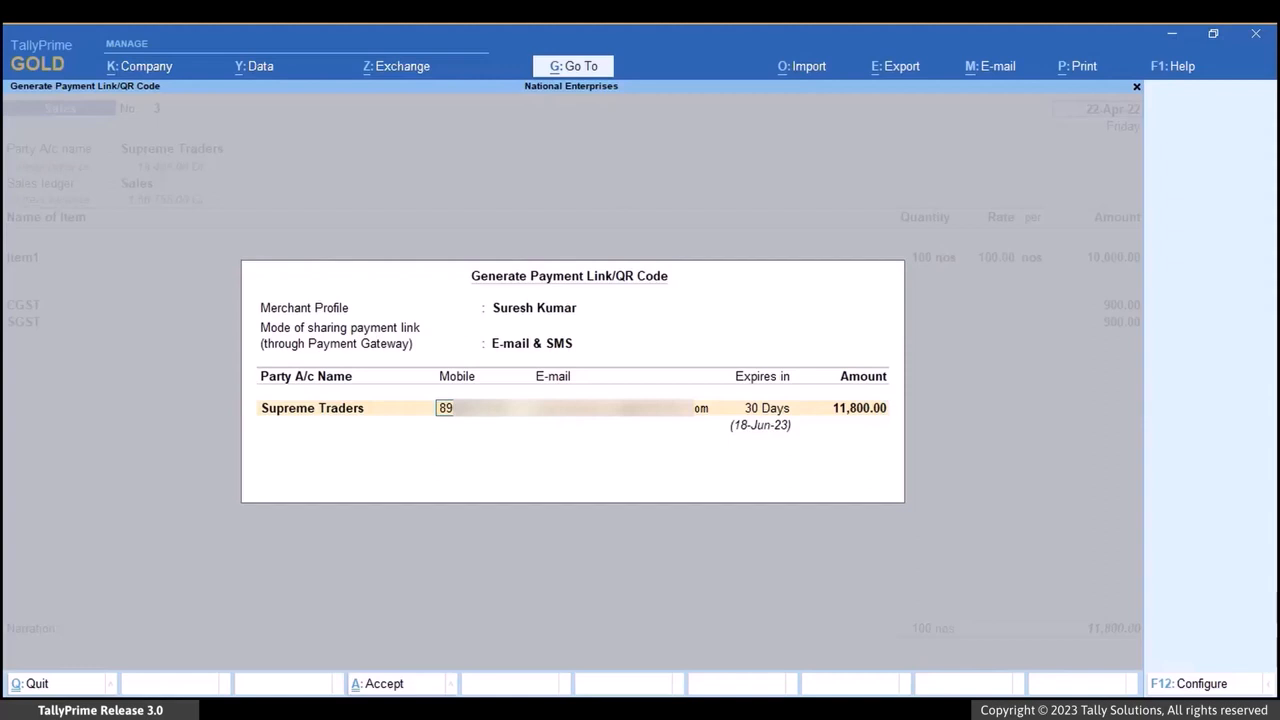
{"action": "key", "text": "Return"}
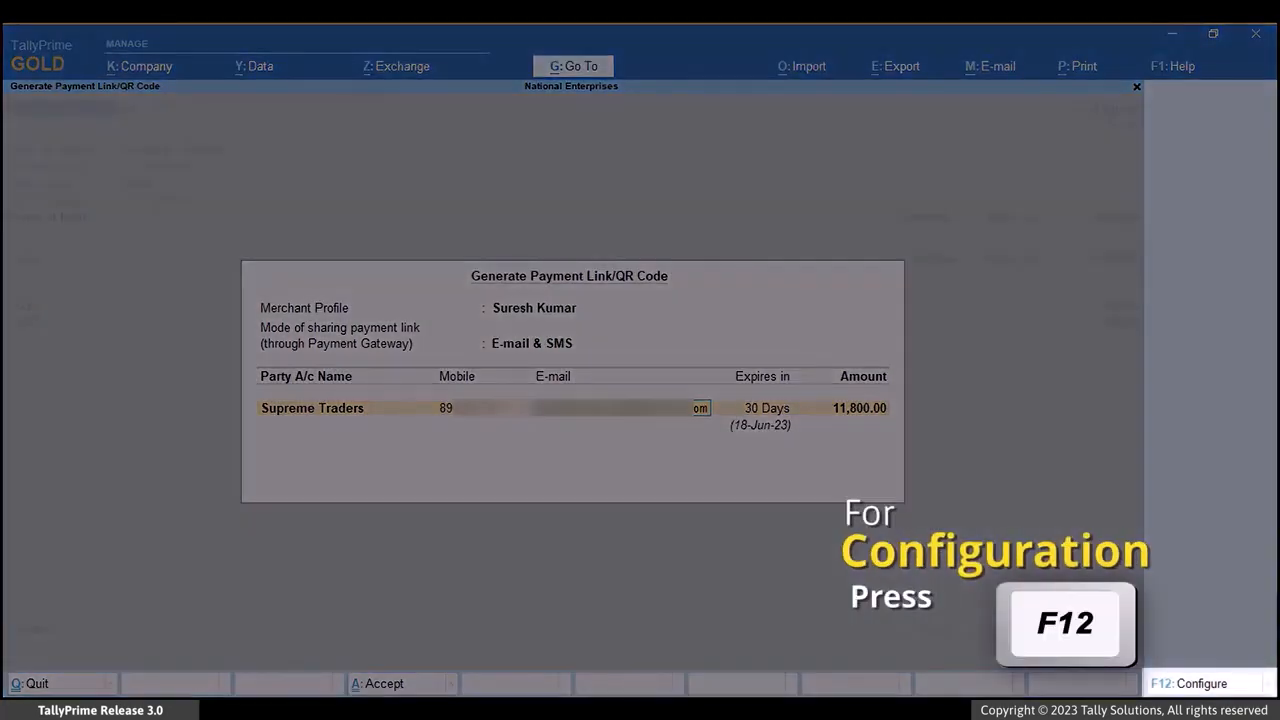
{"action": "key", "text": "F12"}
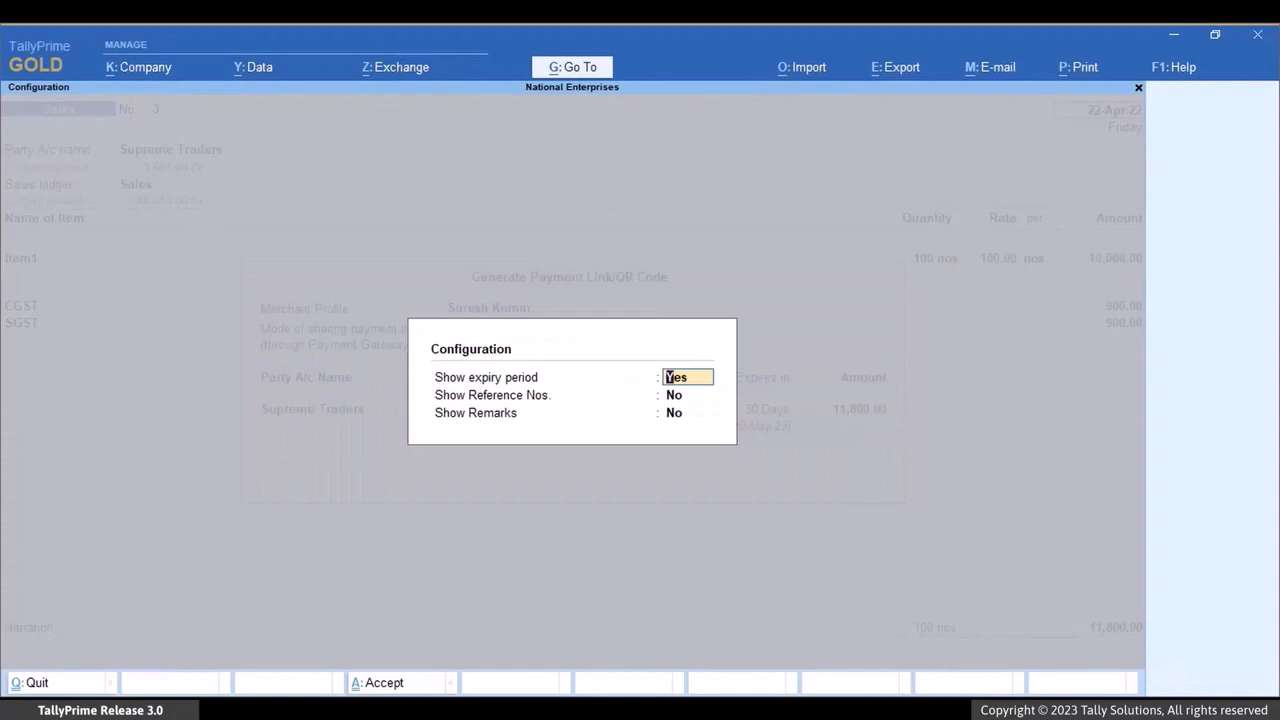
Turn on Show Reference Nos. and Show Remarks for the payment link, then reach the Reference No. field
{"action": "key", "text": "Return"}
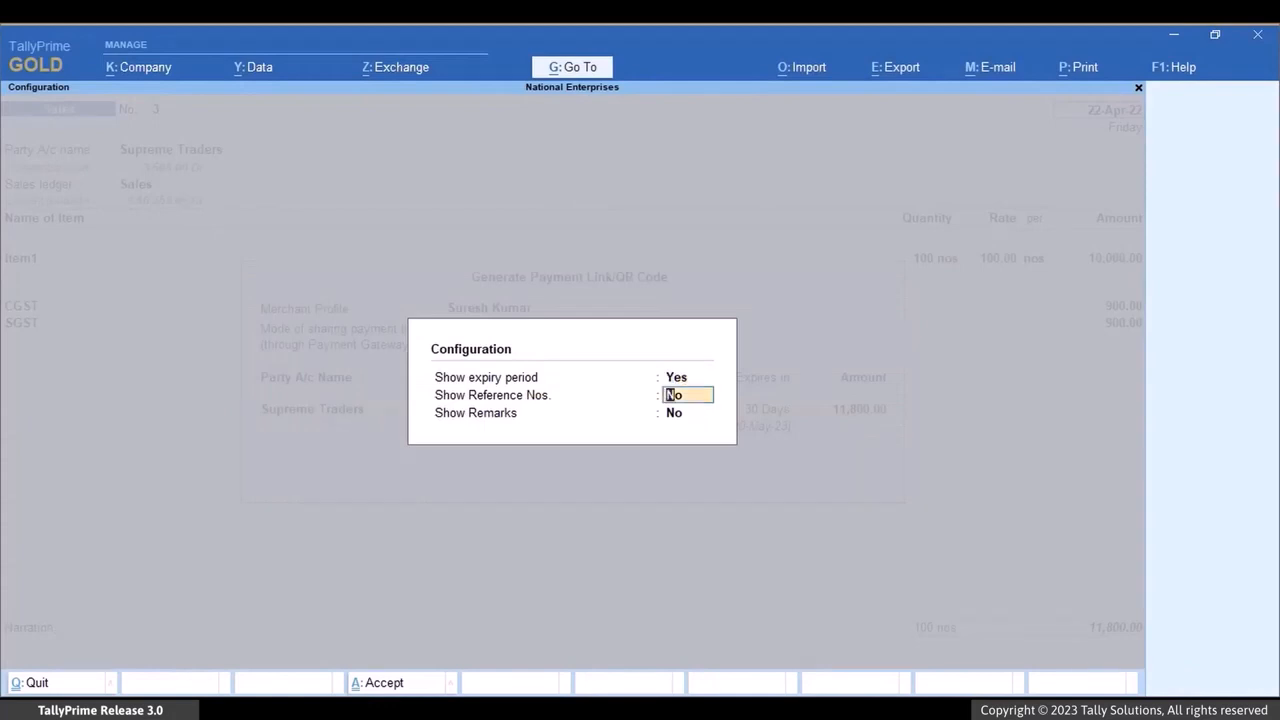
{"action": "type", "text": "y"}
{"action": "key", "text": "Return"}
{"action": "type", "text": "y"}
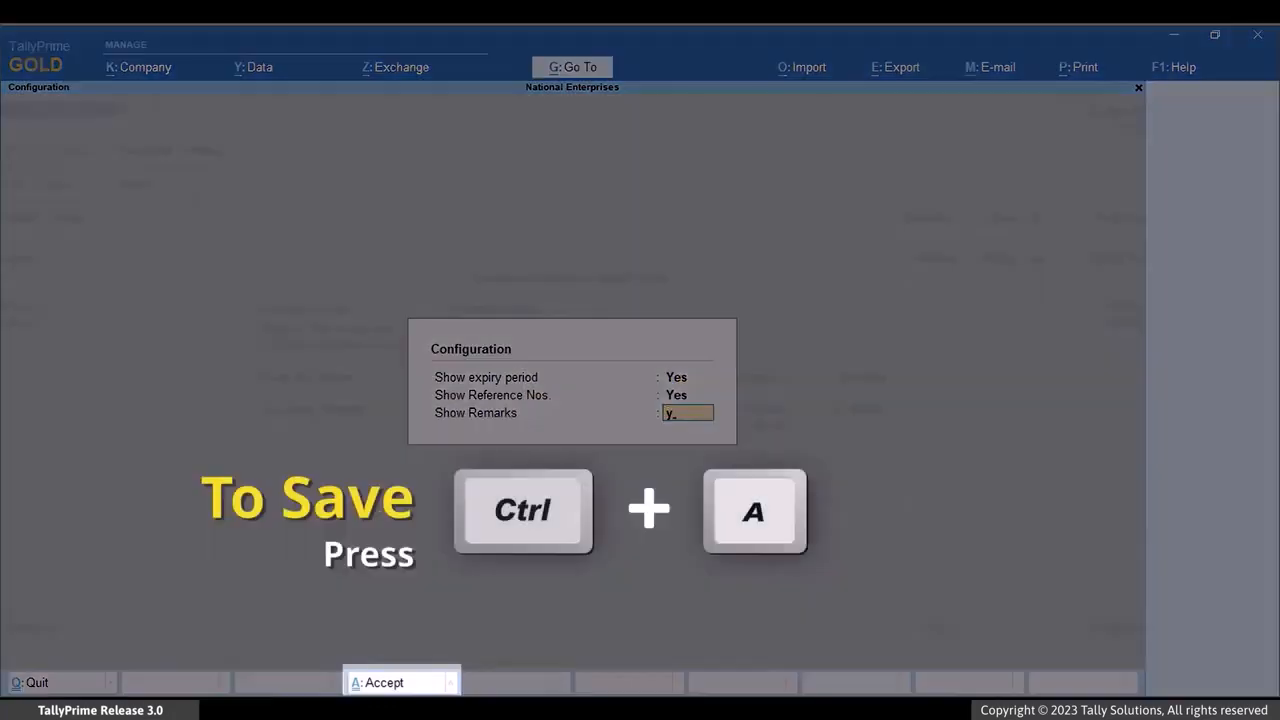
{"action": "type", "text": "e"}
{"action": "key", "text": "ctrl+a"}
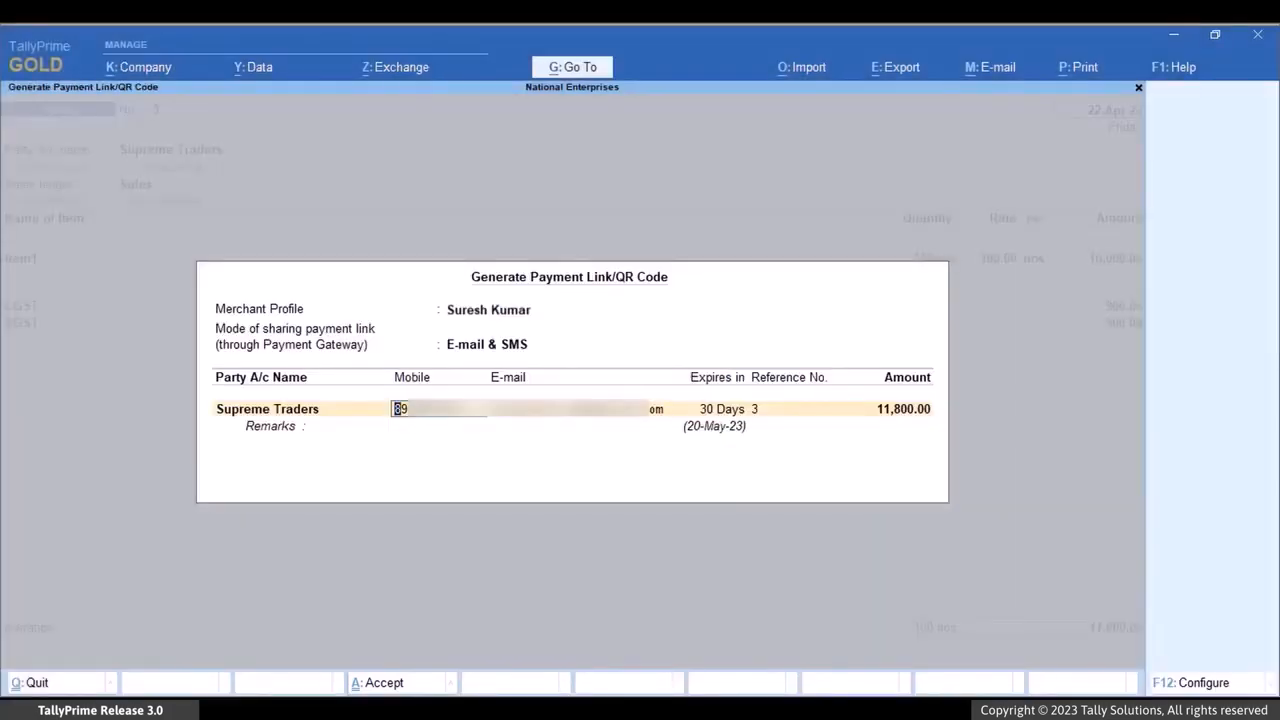
{"action": "key", "text": "Return"}
{"action": "key", "text": "Return"}
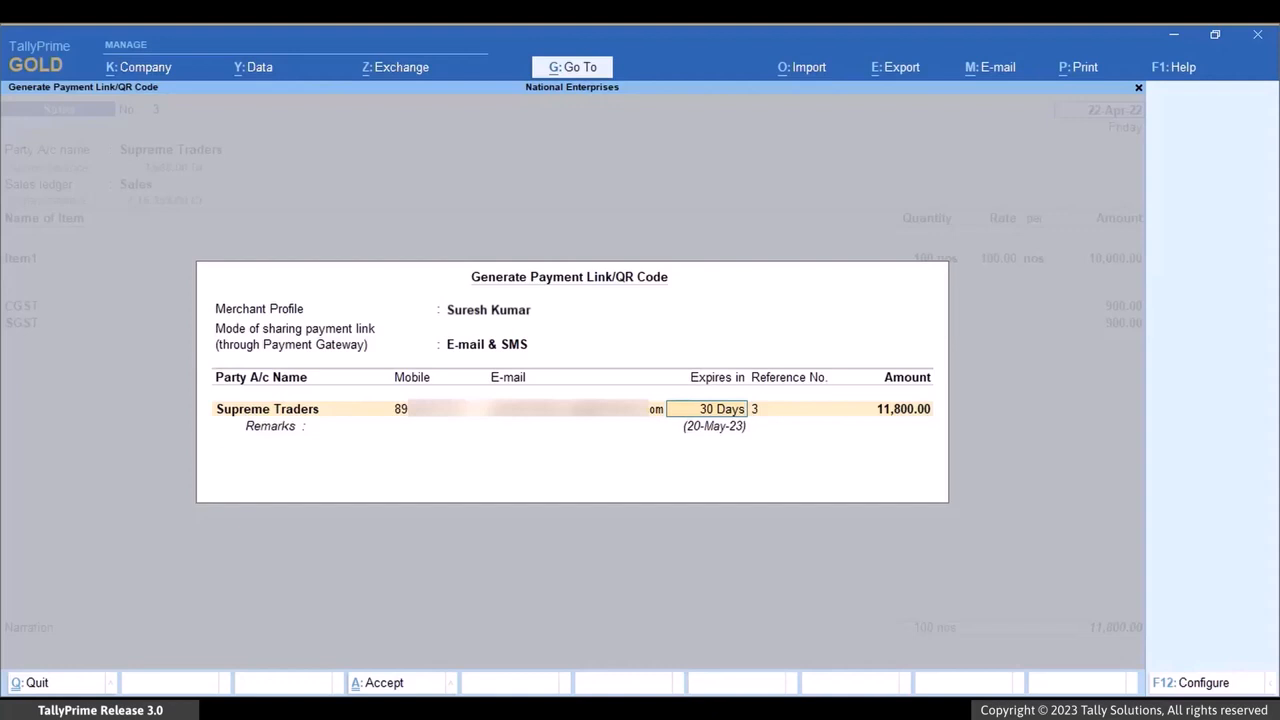
{"action": "key", "text": "Return"}
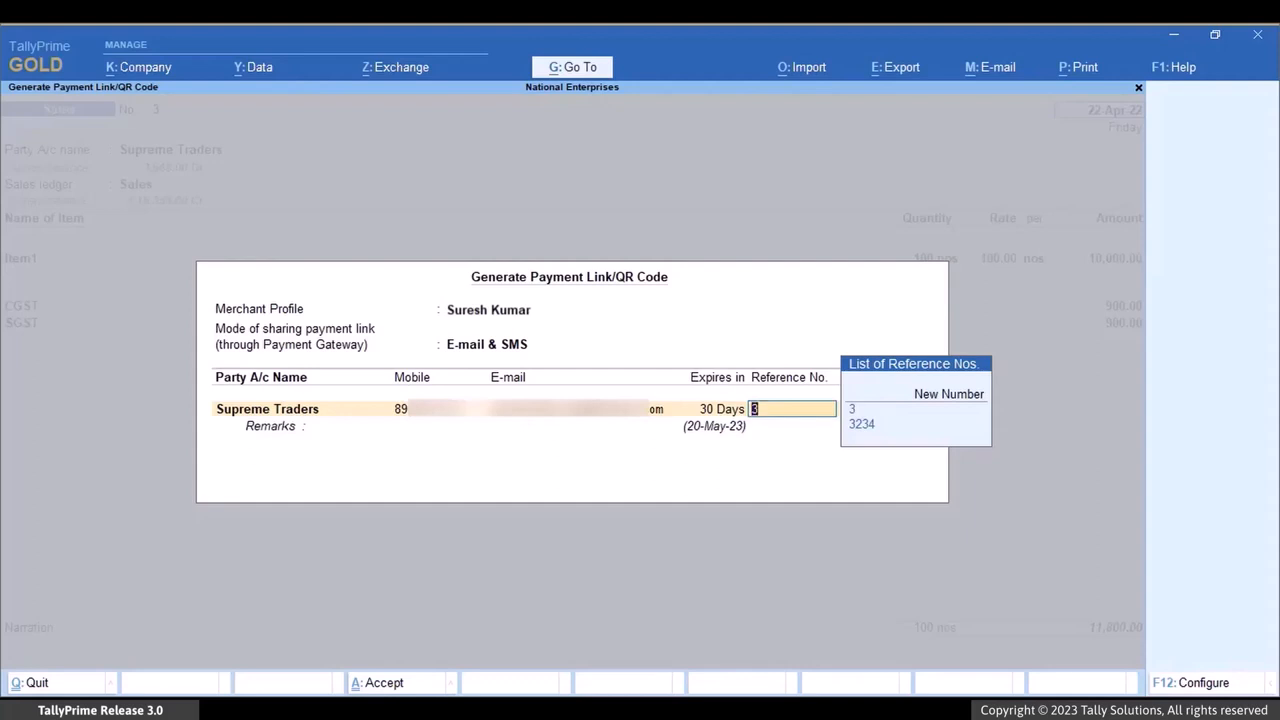
Pick reference number 3, add the remark 'Payment to be made by 30th', and accept
{"action": "key", "text": "Down"}
{"action": "key", "text": "Up"}
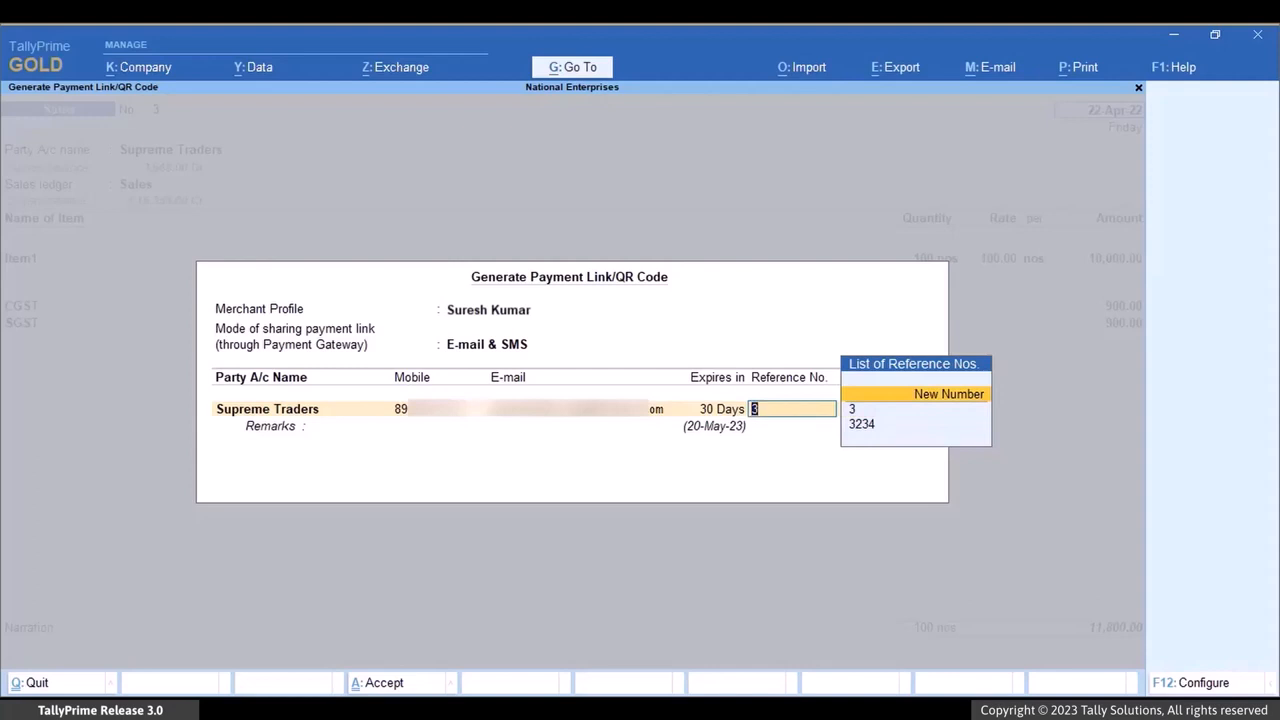
{"action": "key", "text": "Down"}
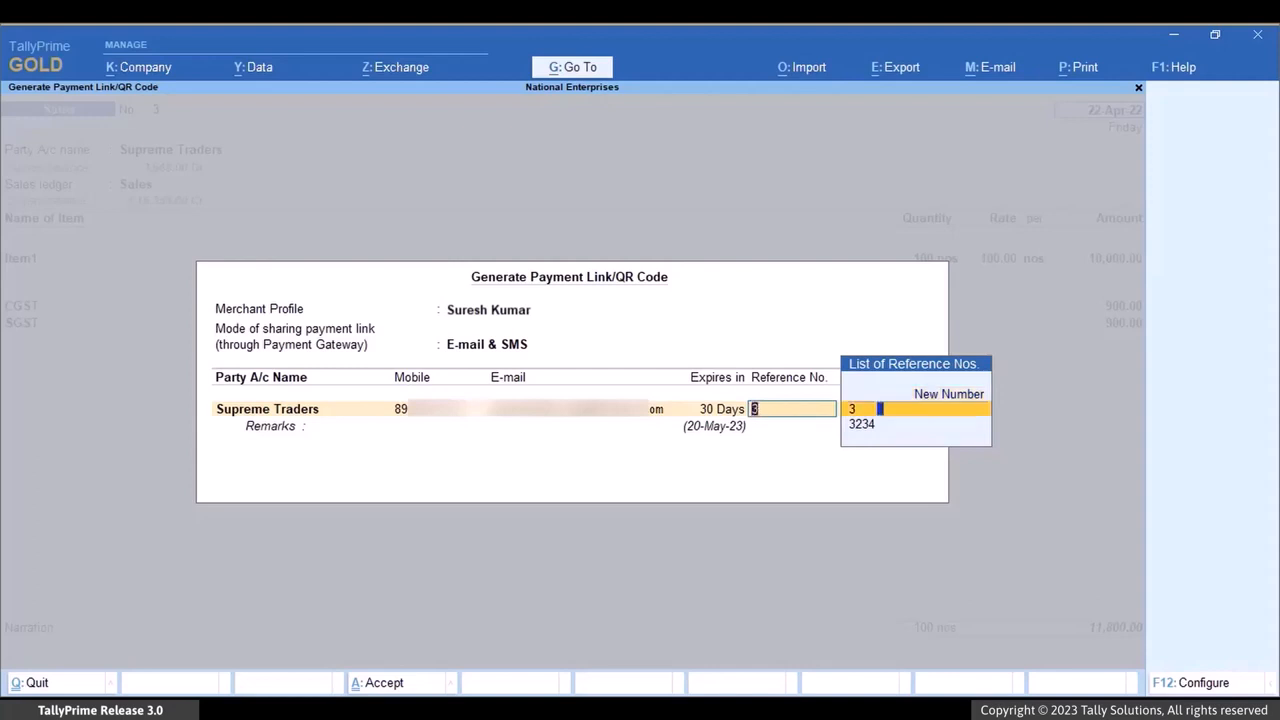
{"action": "key", "text": "Return"}
{"action": "key", "text": "Return"}
{"action": "type", "text": "Pa"}
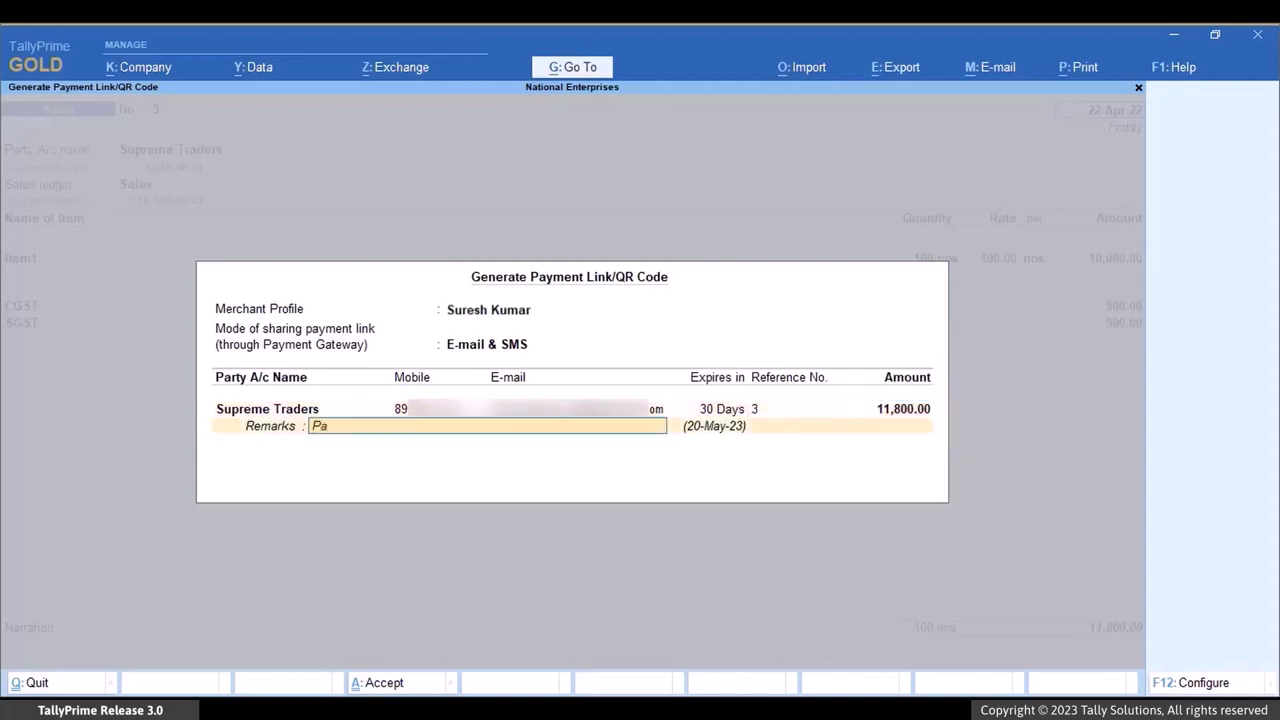
{"action": "type", "text": "yment to be made by 30th"}
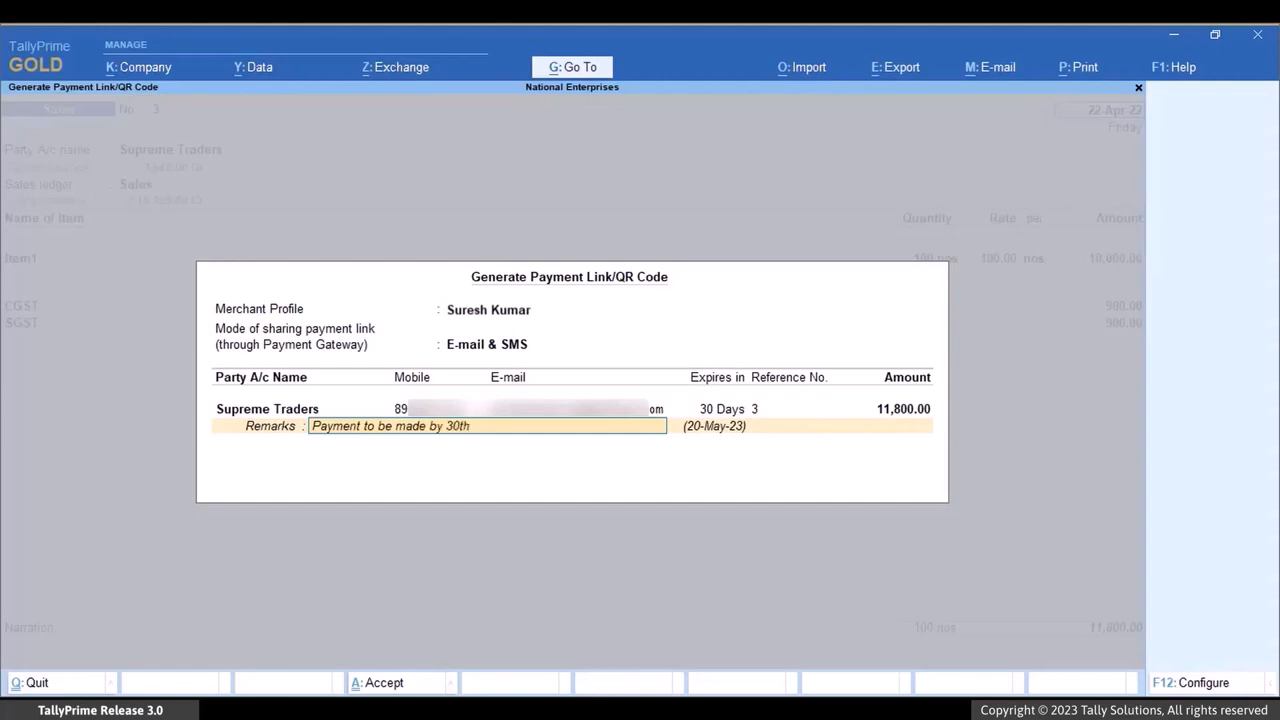
{"action": "key", "text": "ctrl+a"}
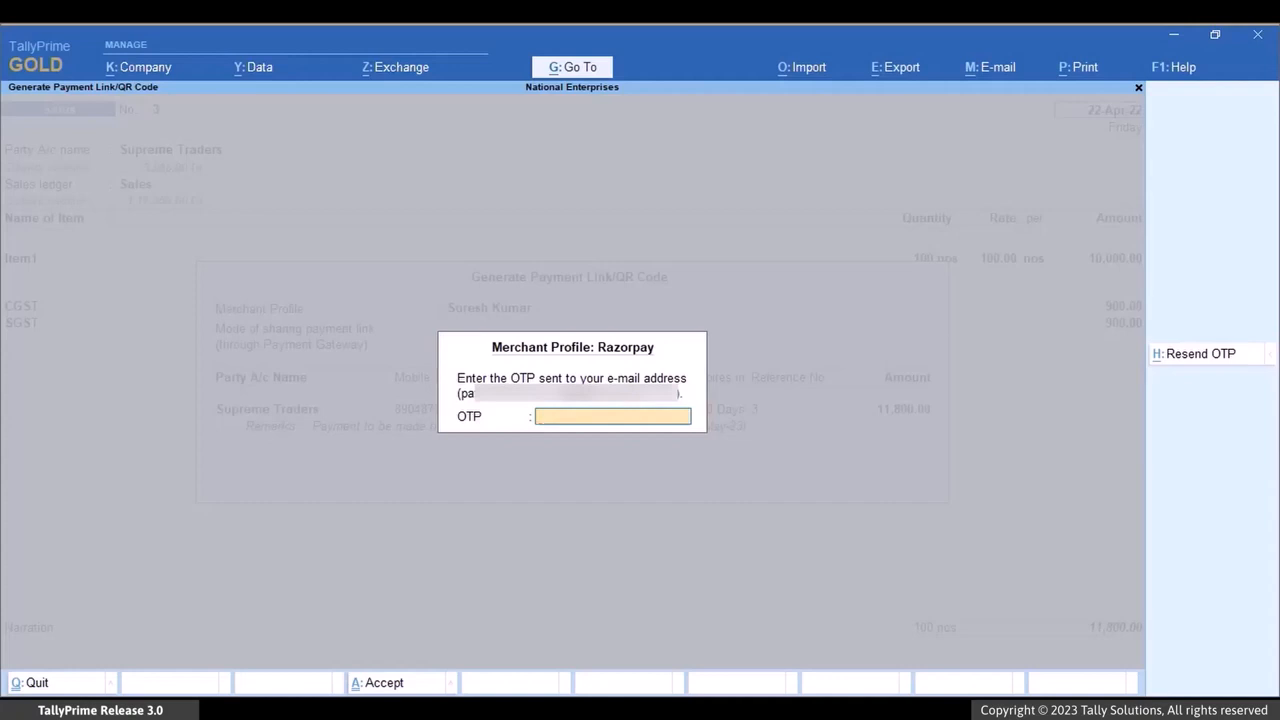
Enter the OTP received by e-mail to send Supreme Traders the INR 11,800 payment link
{"action": "key", "text": "Return"}
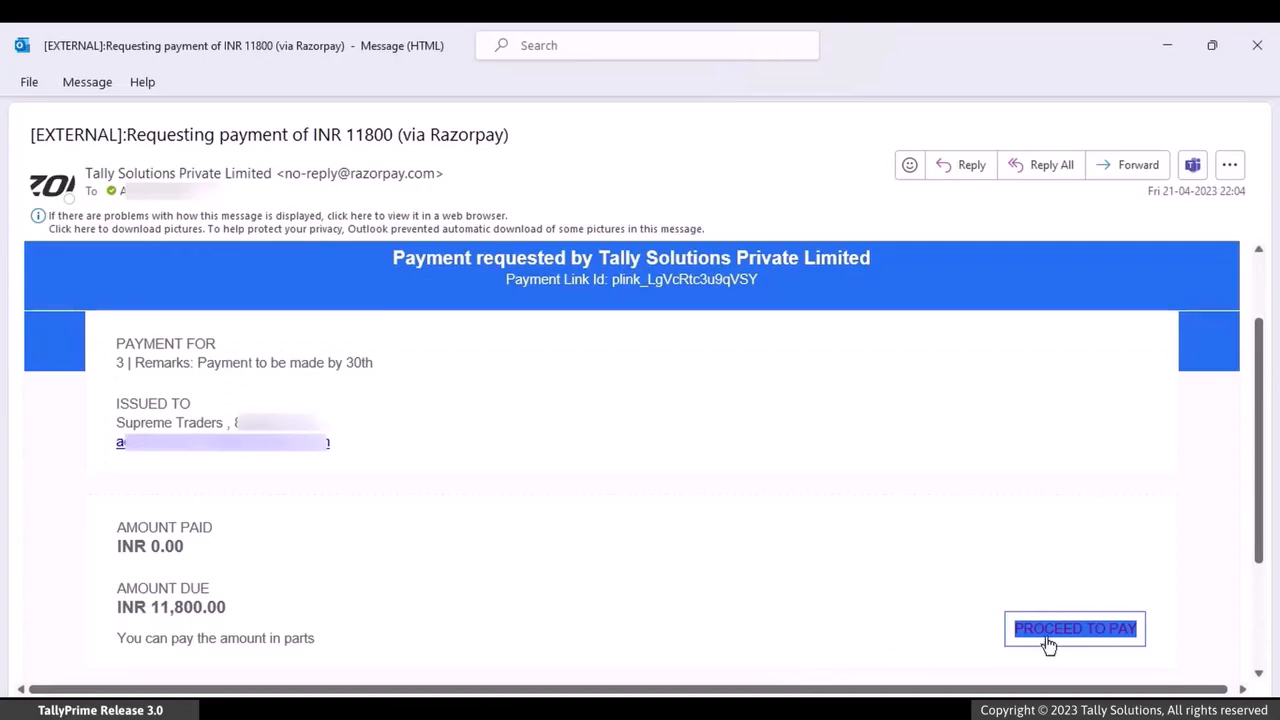
Launch the Razorpay payment page from the INR 11,800 payment request e-mail's PROCEED TO PAY button
{"action": "left_click", "coordinate": [1050, 638]}
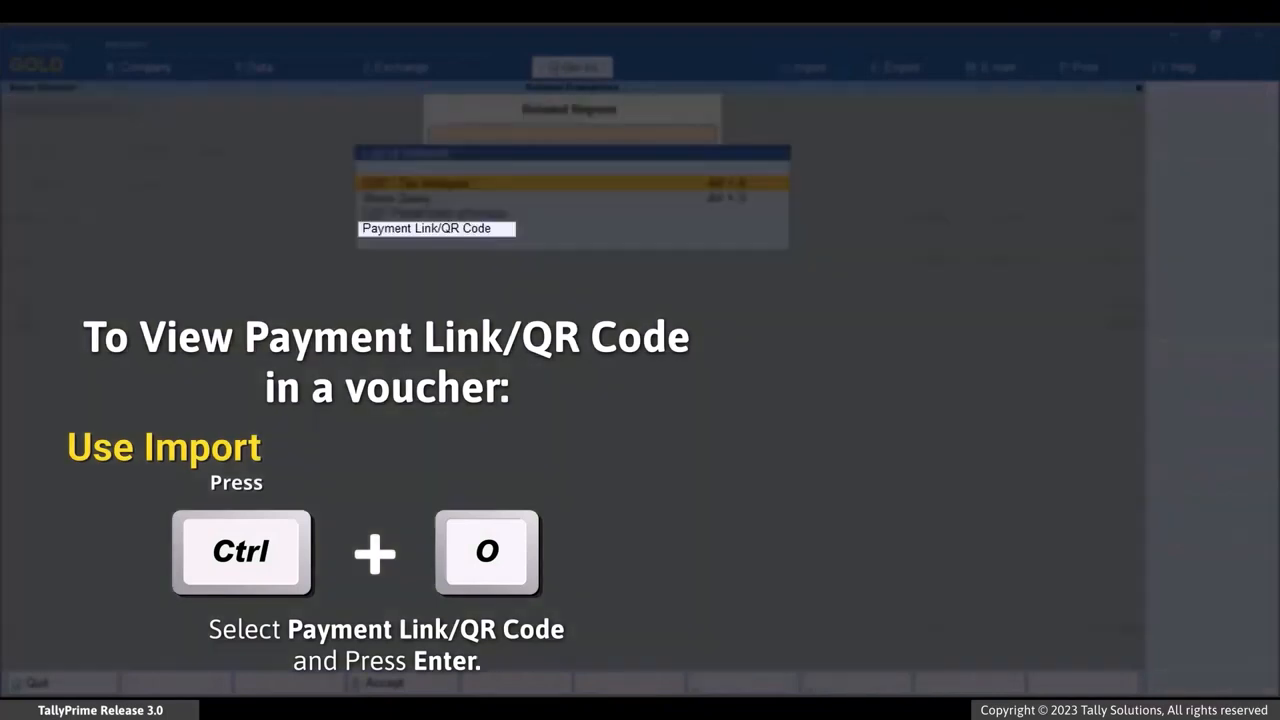
View the Payment Link/QR Code details for sales voucher No. 3 and copy the payment link
{"action": "key", "text": "Down"}
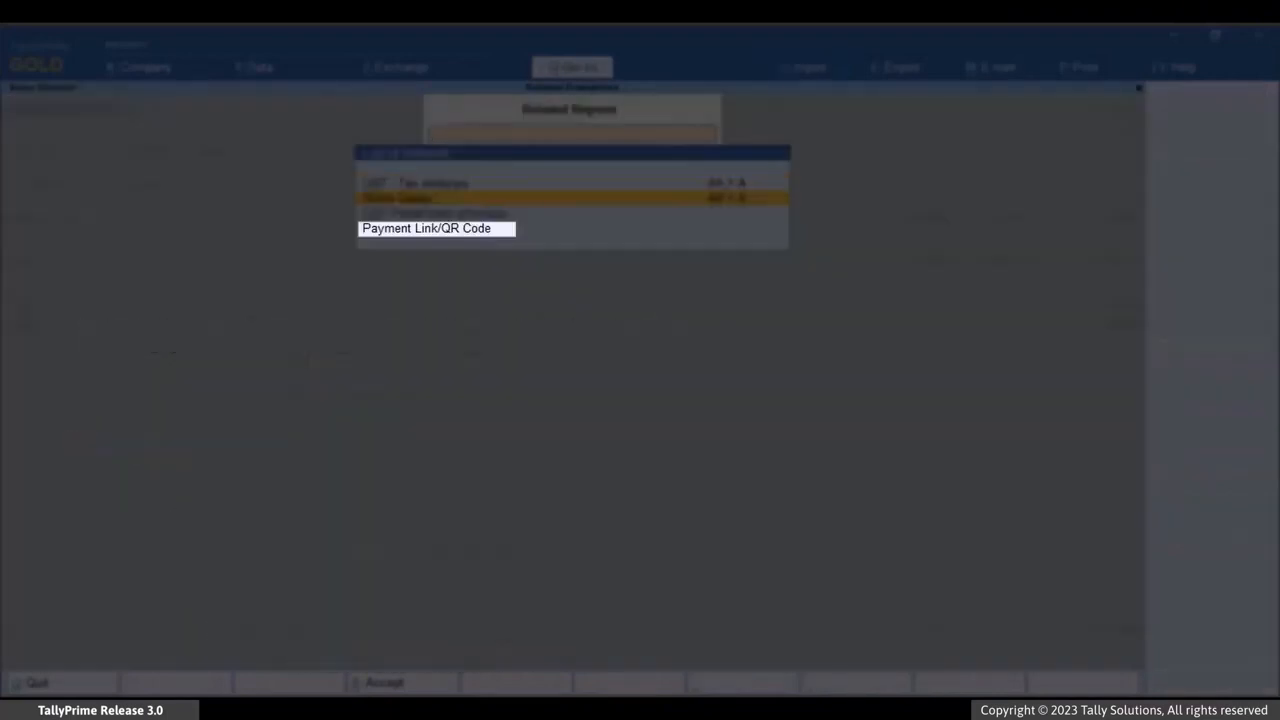
{"action": "key", "text": "Down"}
{"action": "key", "text": "Down"}
{"action": "key", "text": "Return"}
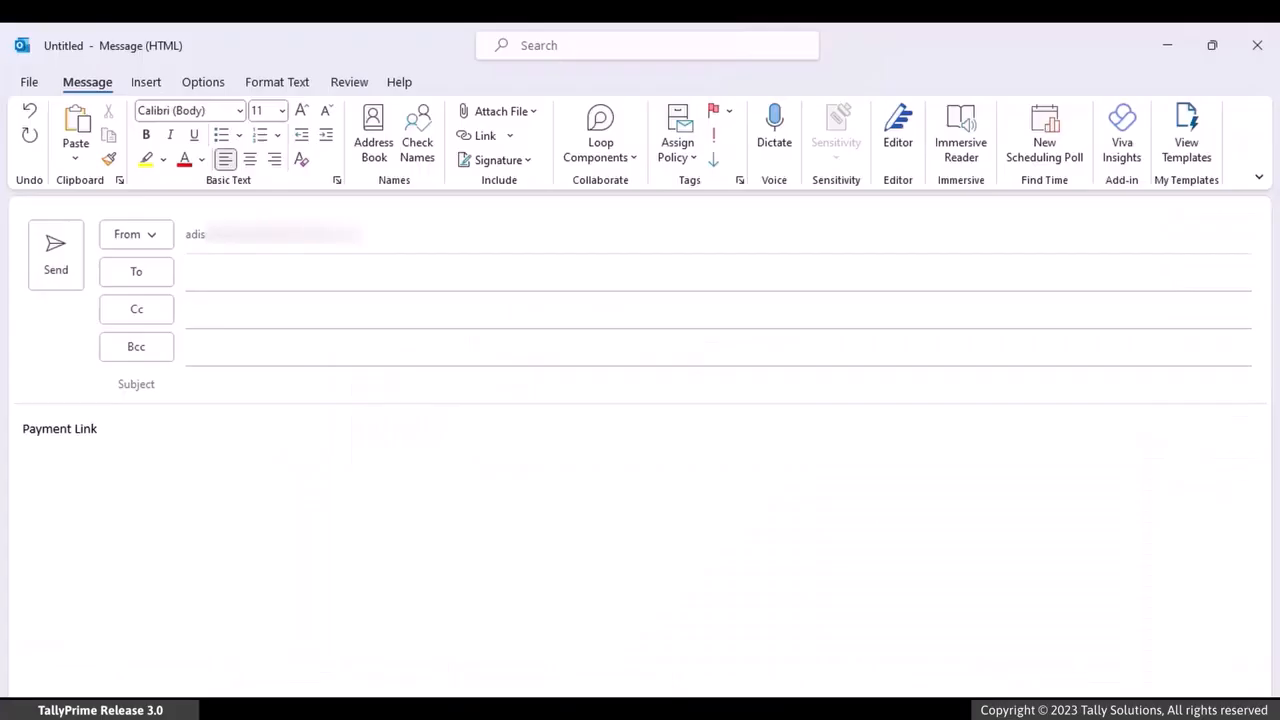
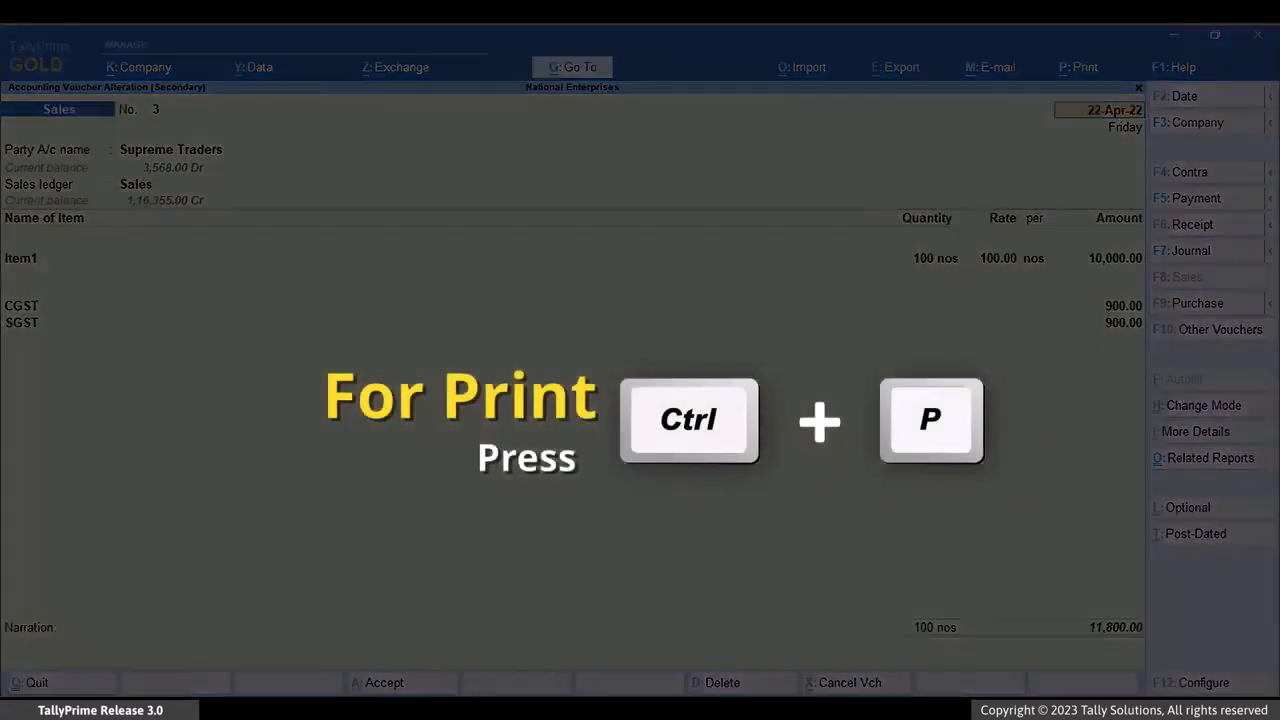
Set the invoice print configuration's Method of Payment Request to Link & QR Code
{"action": "key", "text": "ctrl+p"}
{"action": "key", "text": "Left"}
{"action": "key", "text": "Left"}
{"action": "key", "text": "Return"}
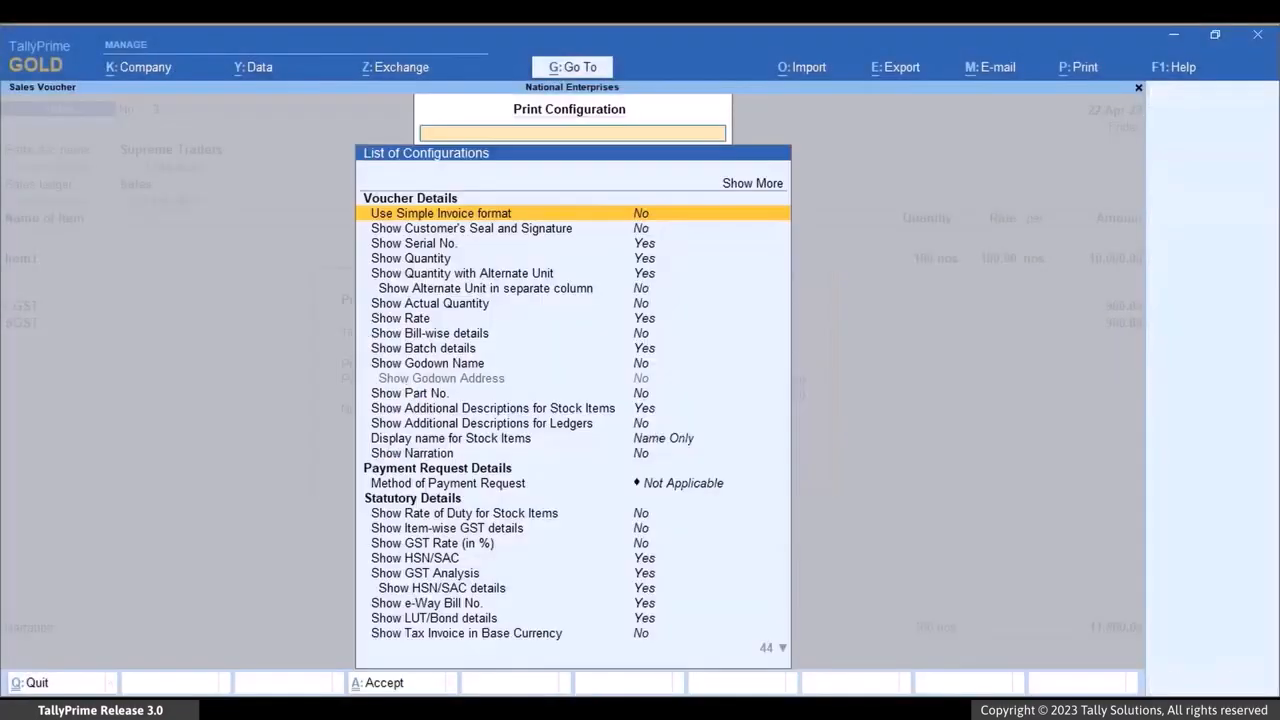
{"action": "type", "text": "Metho"}
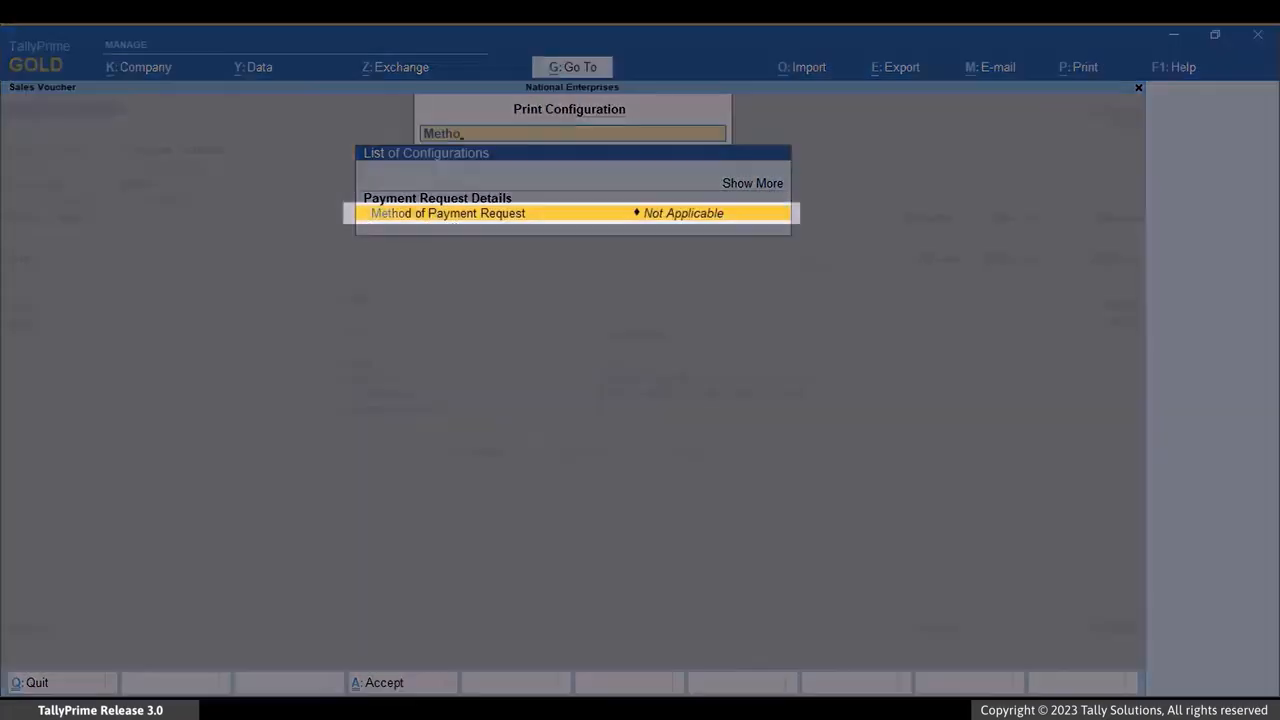
{"action": "key", "text": "Return"}
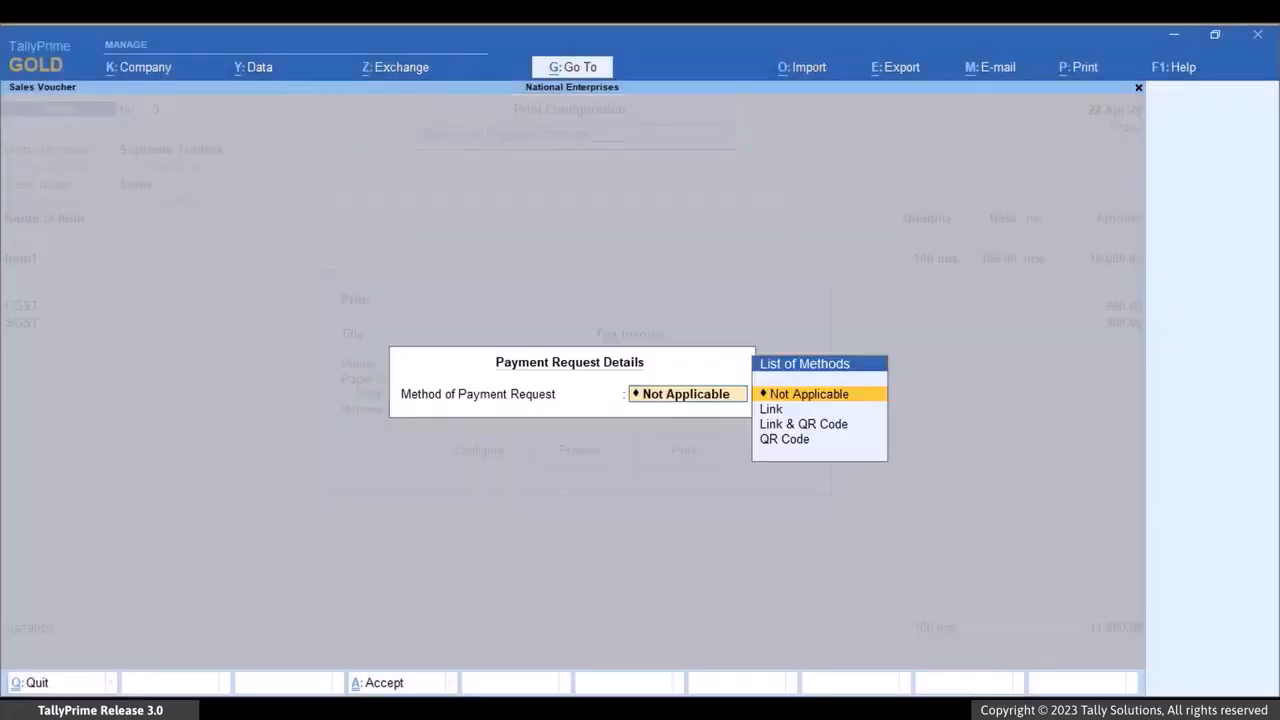
{"action": "key", "text": "Down"}
{"action": "key", "text": "Down"}
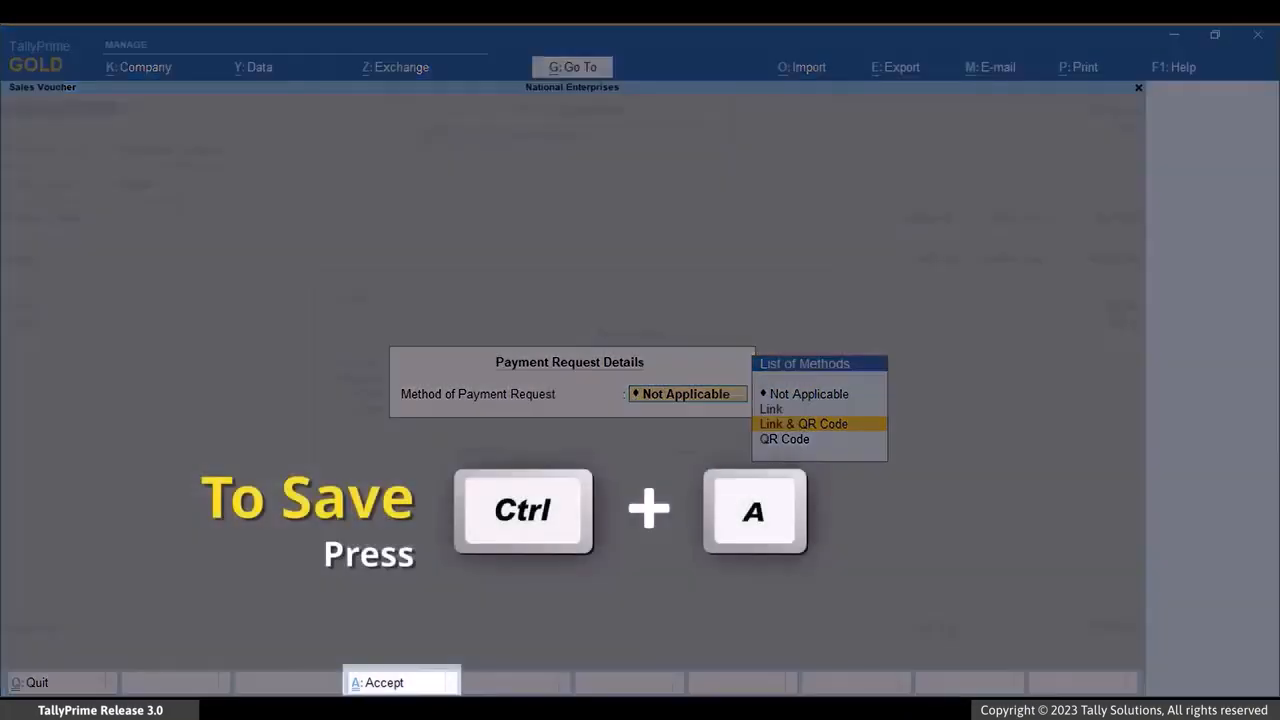
{"action": "key", "text": "Return"}
{"action": "key", "text": "ctrl+a"}
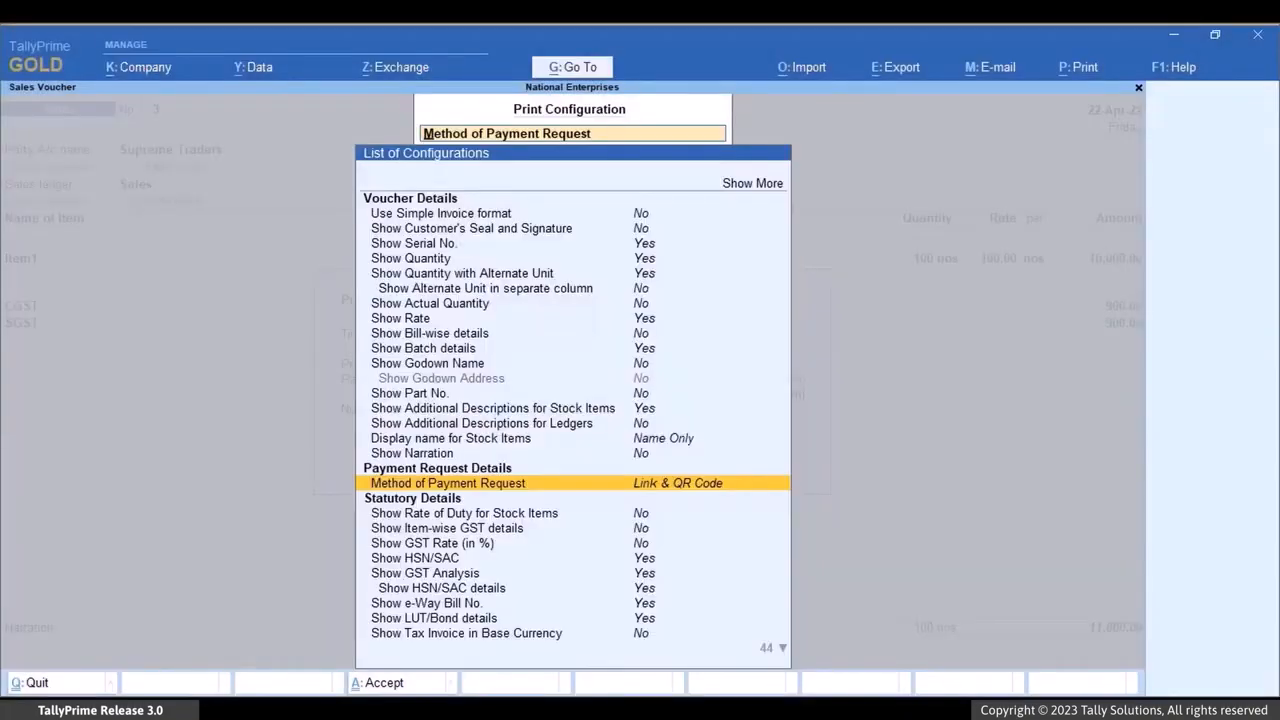
{"action": "key", "text": "ctrl+a"}
Preview the Tax Invoice for voucher No. 3 and scroll down to its totals and QR code
{"action": "key", "text": "i"}
{"action": "key", "text": "Return"}
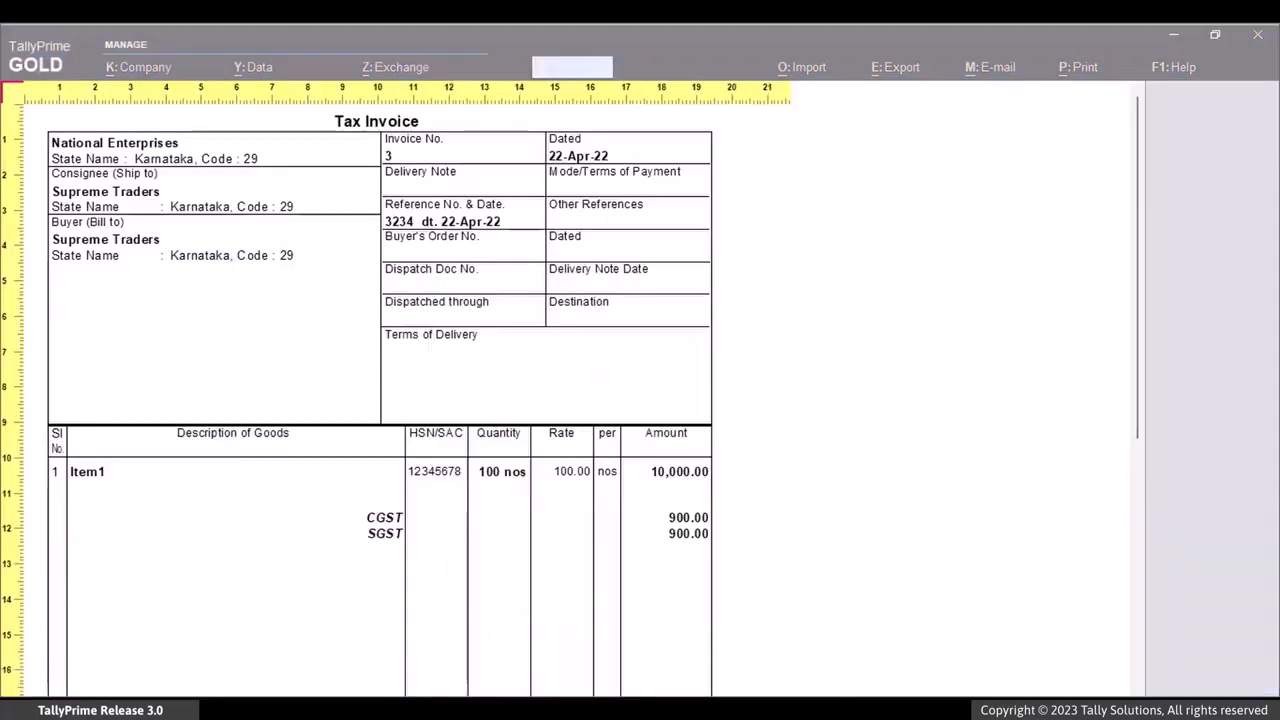
{"action": "scroll", "coordinate": [380, 400], "scroll_direction": "down", "scroll_amount": 5}
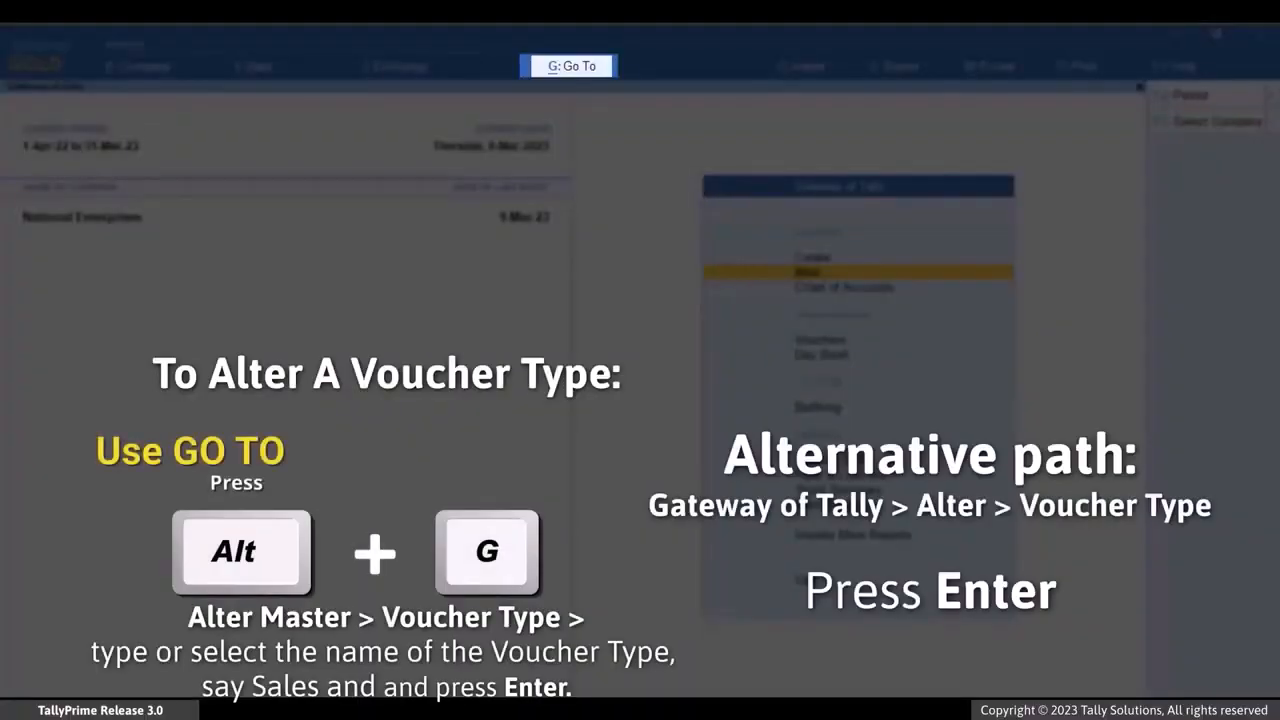
Set 'Generate payment link/QR code after saving voucher' to Yes in the Sales voucher type and save
{"action": "key", "text": "alt+g"}
{"action": "key", "text": "Up"}
{"action": "key", "text": "Up"}
{"action": "key", "text": "Up"}
{"action": "key", "text": "Up"}
{"action": "key", "text": "Return"}
{"action": "key", "text": "Down"}
{"action": "key", "text": "Down"}
{"action": "key", "text": "Down"}
{"action": "key", "text": "Return"}
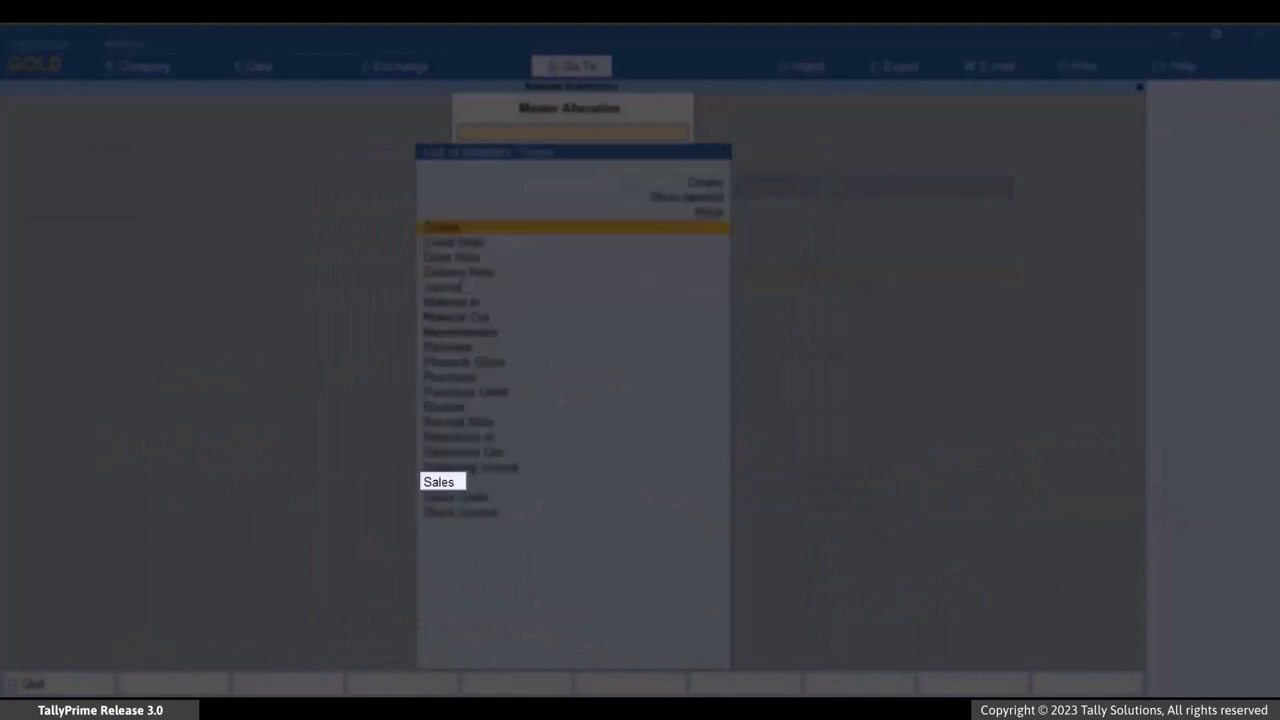
{"action": "key", "text": "Down"}
{"action": "key", "text": "Down"}
{"action": "key", "text": "Down"}
{"action": "key", "text": "Down"}
{"action": "key", "text": "Down"}
{"action": "key", "text": "Down"}
{"action": "key", "text": "Down"}
{"action": "key", "text": "Down"}
{"action": "key", "text": "Down"}
{"action": "key", "text": "Down"}
{"action": "key", "text": "Down"}
{"action": "key", "text": "Down"}
{"action": "key", "text": "Down"}
{"action": "key", "text": "Down"}
{"action": "key", "text": "Down"}
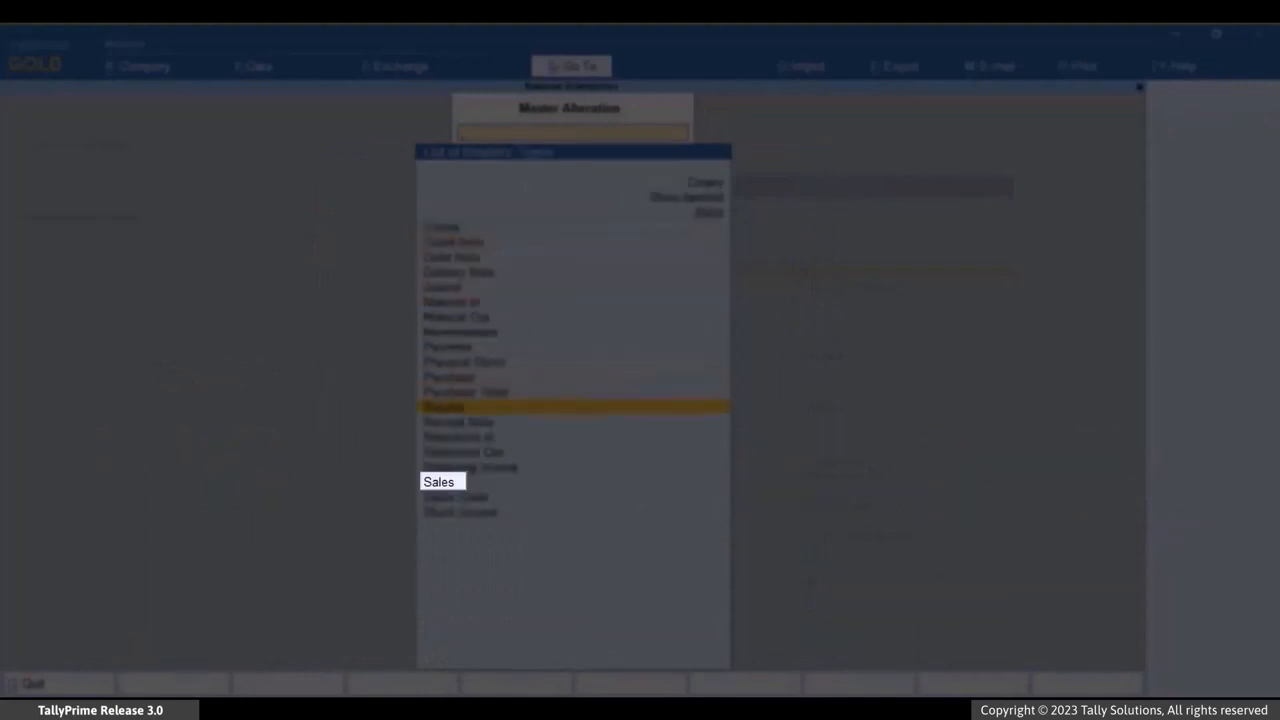
{"action": "key", "text": "Down"}
{"action": "key", "text": "Down"}
{"action": "key", "text": "Return"}
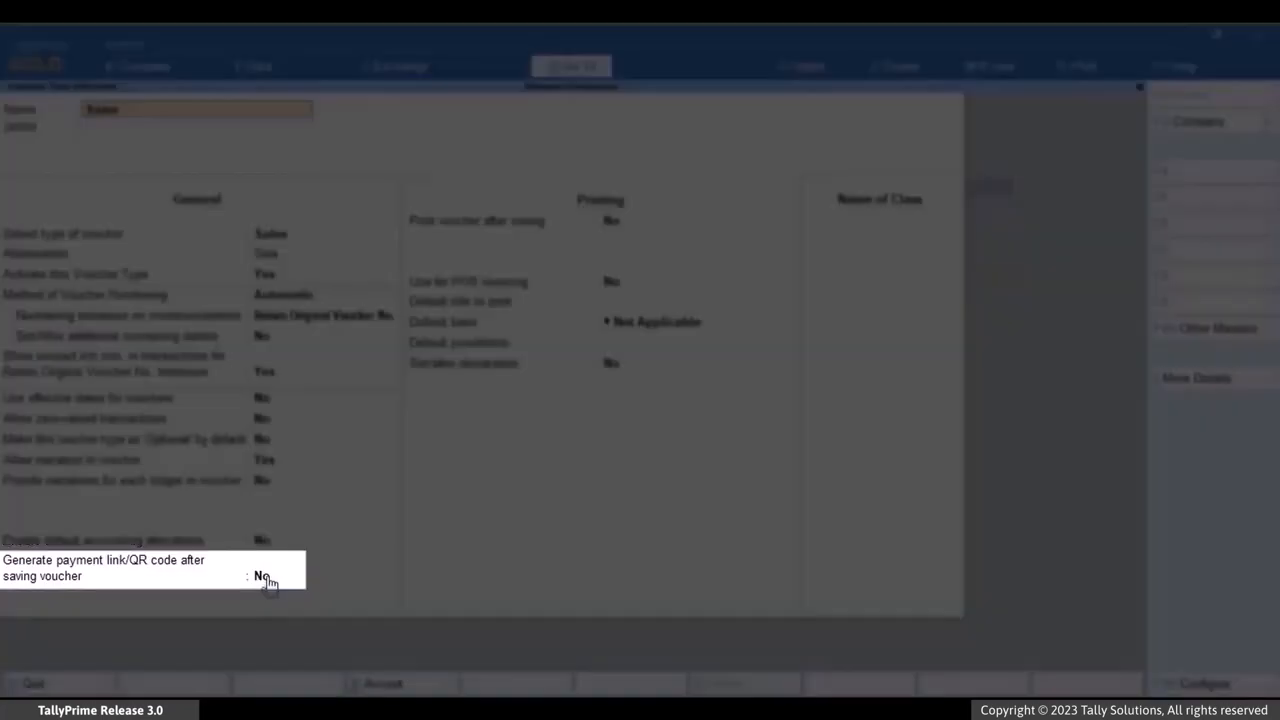
{"action": "left_click", "coordinate": [264, 579]}
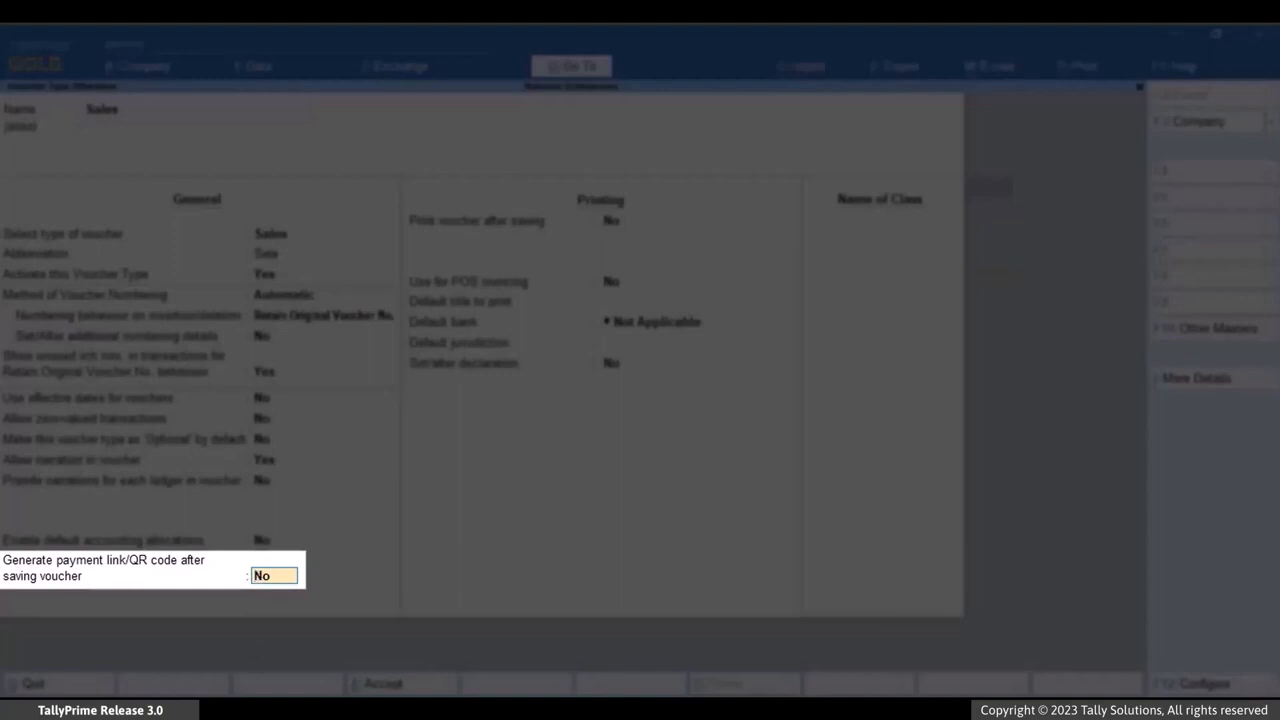
{"action": "type", "text": "y"}
{"action": "key", "text": "Return"}
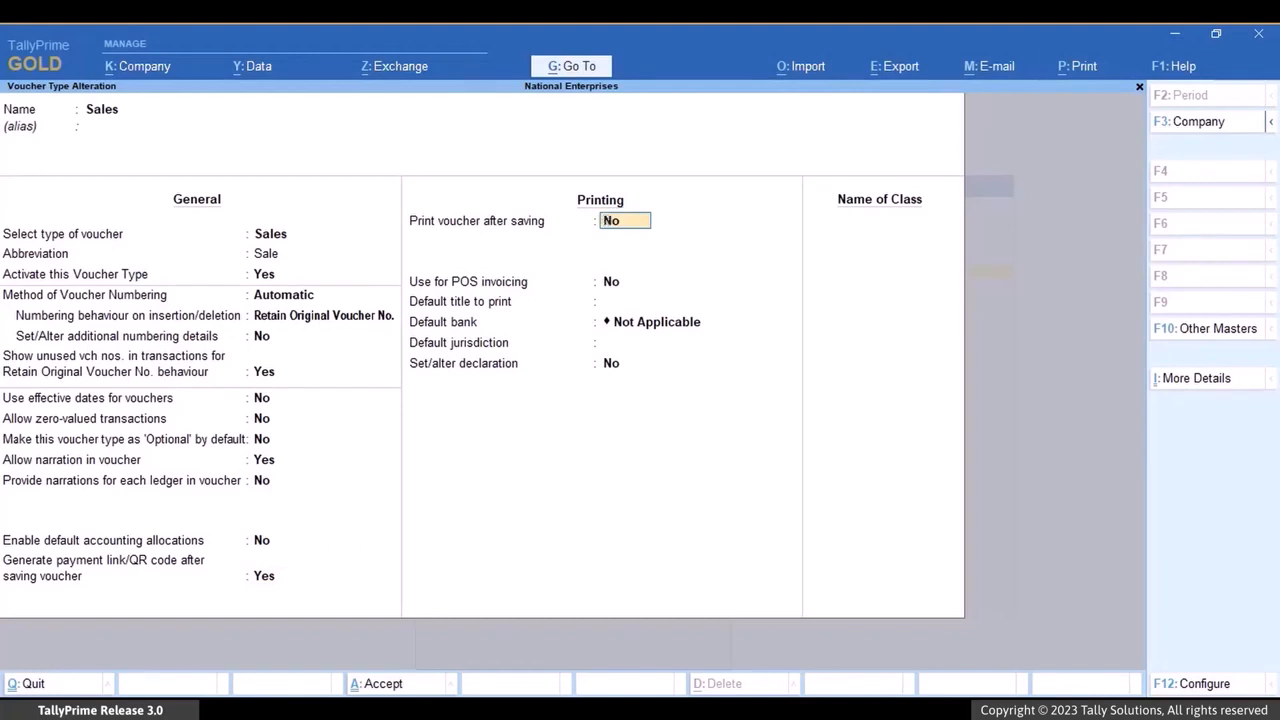
{"action": "key", "text": "ctrl+a"}
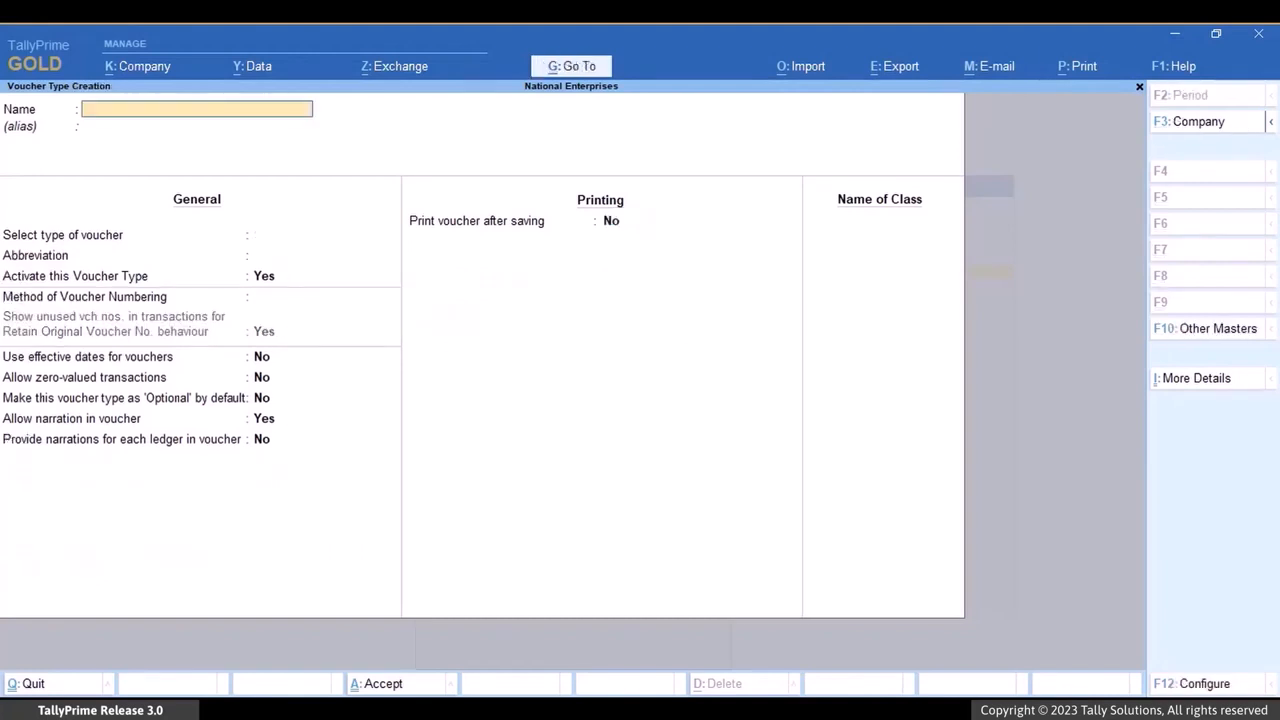
Start a Supreme Traders sales voucher on the Sales ledger with 5 Bajaj Novell 1200mm Fans at 4,200
{"action": "key", "text": "alt+g"}
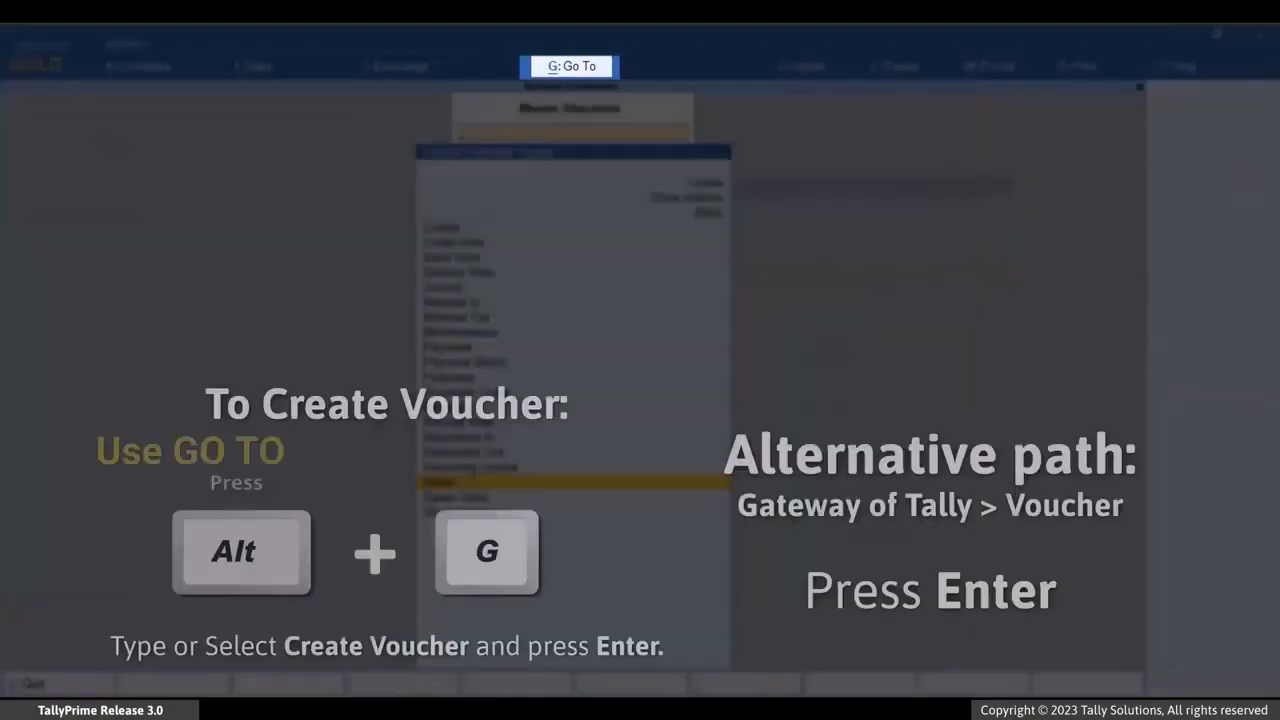
{"action": "key", "text": "Up"}
{"action": "key", "text": "Up"}
{"action": "key", "text": "Up"}
{"action": "key", "text": "Up"}
{"action": "key", "text": "Up"}
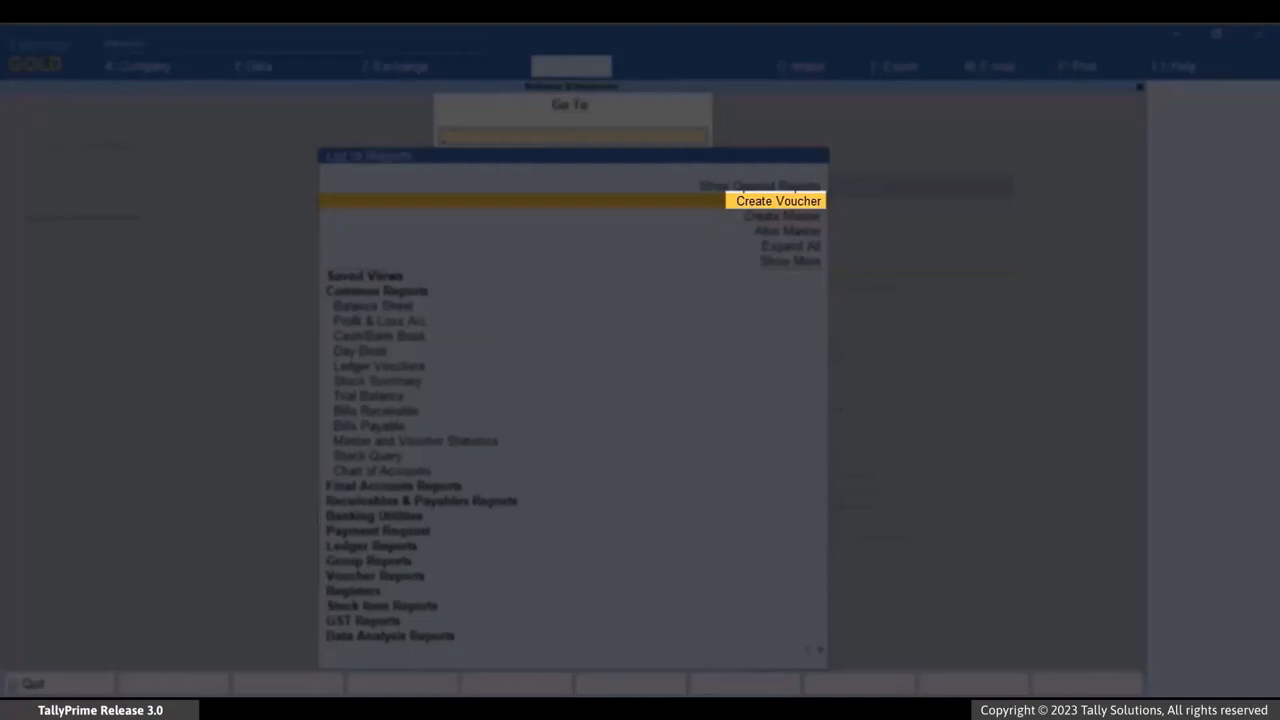
{"action": "key", "text": "Return"}
{"action": "key", "text": "Down"}
{"action": "key", "text": "Down"}
{"action": "key", "text": "Down"}
{"action": "key", "text": "Down"}
{"action": "key", "text": "Down"}
{"action": "key", "text": "Down"}
{"action": "key", "text": "Down"}
{"action": "key", "text": "Down"}
{"action": "key", "text": "Down"}
{"action": "key", "text": "Down"}
{"action": "key", "text": "Down"}
{"action": "key", "text": "Down"}
{"action": "key", "text": "Down"}
{"action": "key", "text": "Down"}
{"action": "key", "text": "Down"}
{"action": "key", "text": "Return"}
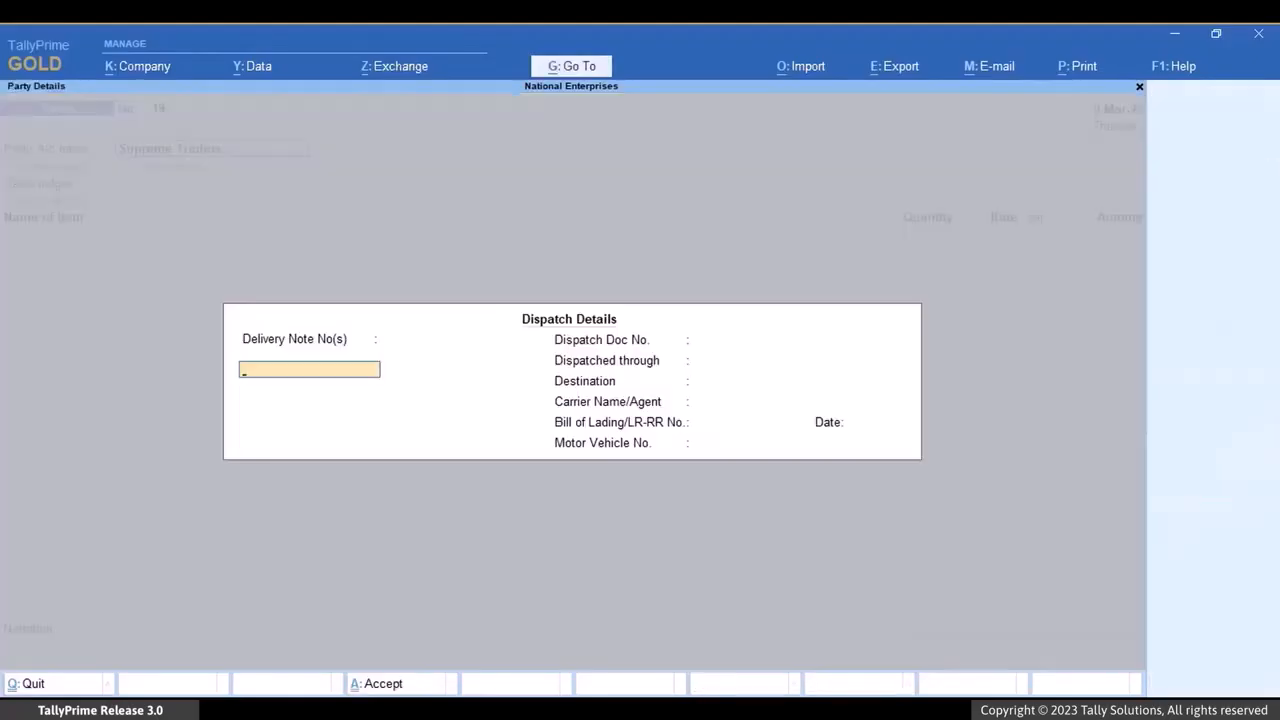
{"action": "key", "text": "Return"}
{"action": "key", "text": "Return"}
{"action": "key", "text": "Return"}
{"action": "type", "text": "5 nos"}
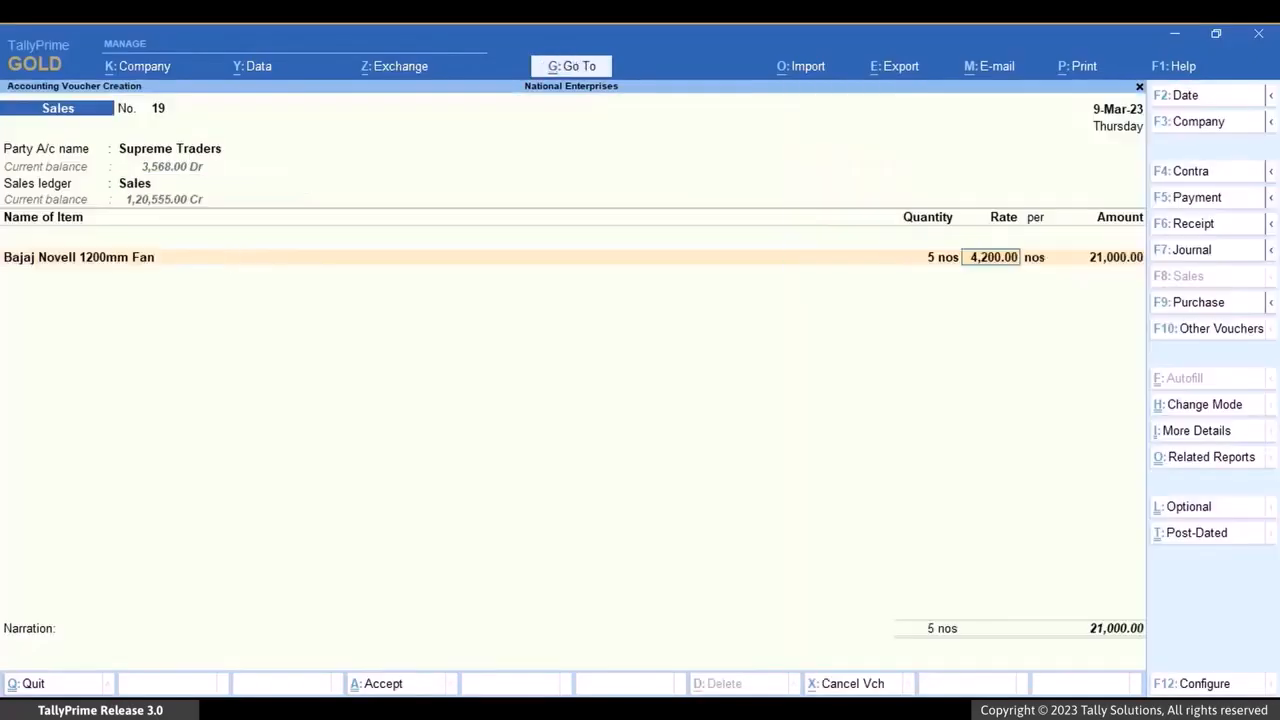
{"action": "key", "text": "Return"}
{"action": "key", "text": "Return"}
{"action": "key", "text": "Return"}
{"action": "key", "text": "ctrl+a"}
Add CGST and SGST, enter narration 'Payment link is sent along with QR code', and save
{"action": "key", "text": "Return"}
{"action": "type", "text": "C"}
{"action": "key", "text": "Return"}
{"action": "key", "text": "Return"}
{"action": "type", "text": "S"}
{"action": "key", "text": "Down"}
{"action": "key", "text": "Return"}
{"action": "key", "text": "Return"}
{"action": "key", "text": "Return"}
{"action": "key", "text": "Return"}
{"action": "key", "text": "Return"}
{"action": "key", "text": "Return"}
{"action": "key", "text": "Return"}
{"action": "key", "text": "Return"}
{"action": "type", "text": "Payment link is sent along with QR code"}
{"action": "key", "text": "ctrl+a"}
{"action": "key", "text": "ctrl+a"}
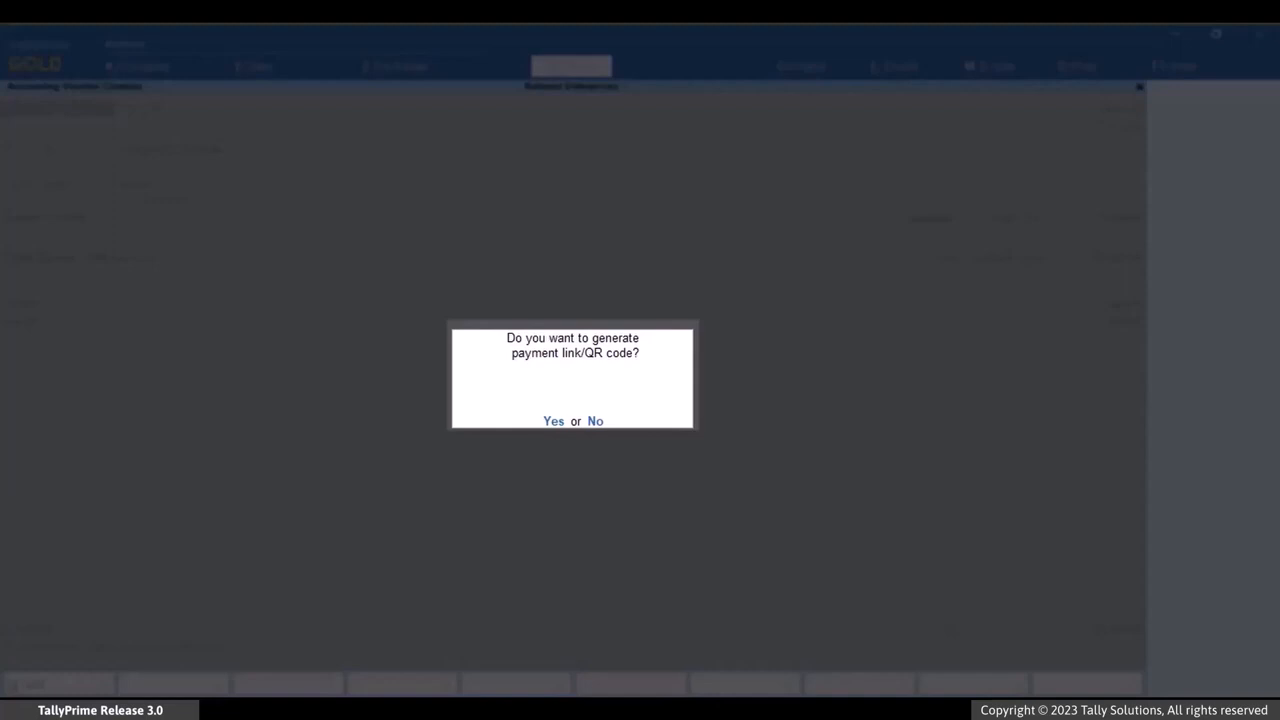
Generate the 24,780.00 payment link for Supreme Traders with 30-day expiry and reference No. 19
{"action": "key", "text": "Return"}
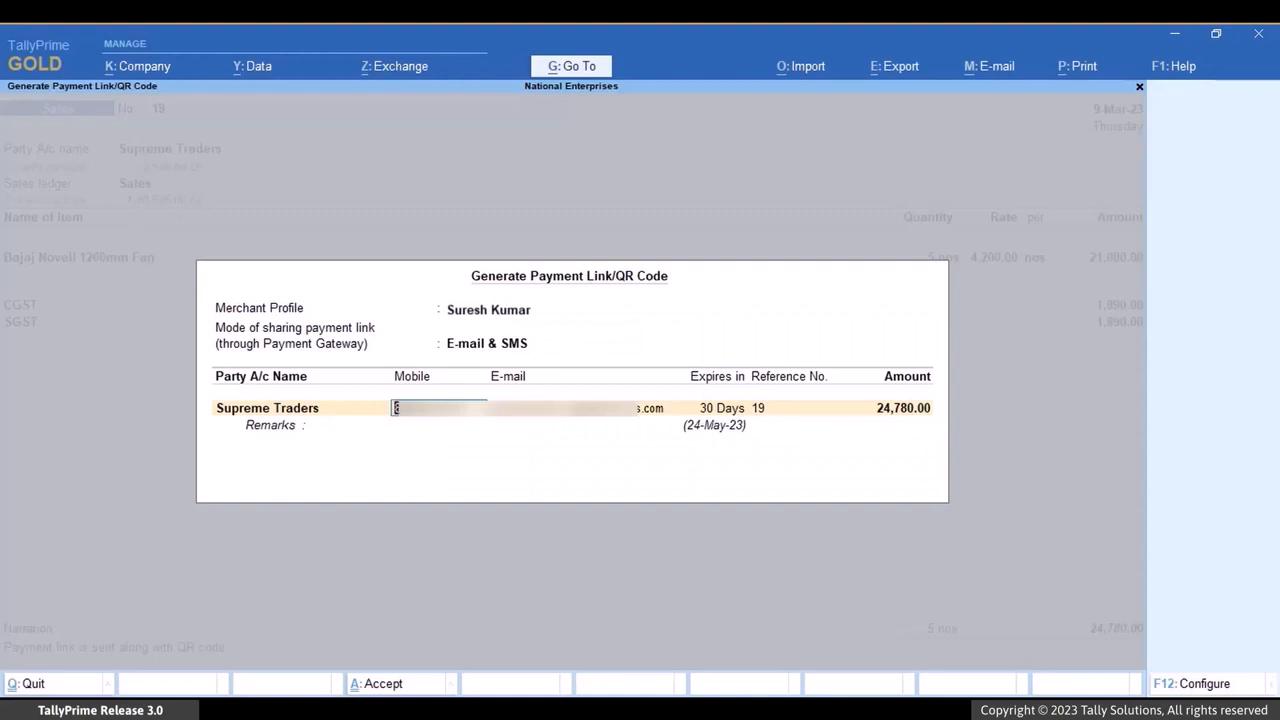
{"action": "key", "text": "Return"}
{"action": "key", "text": "Return"}
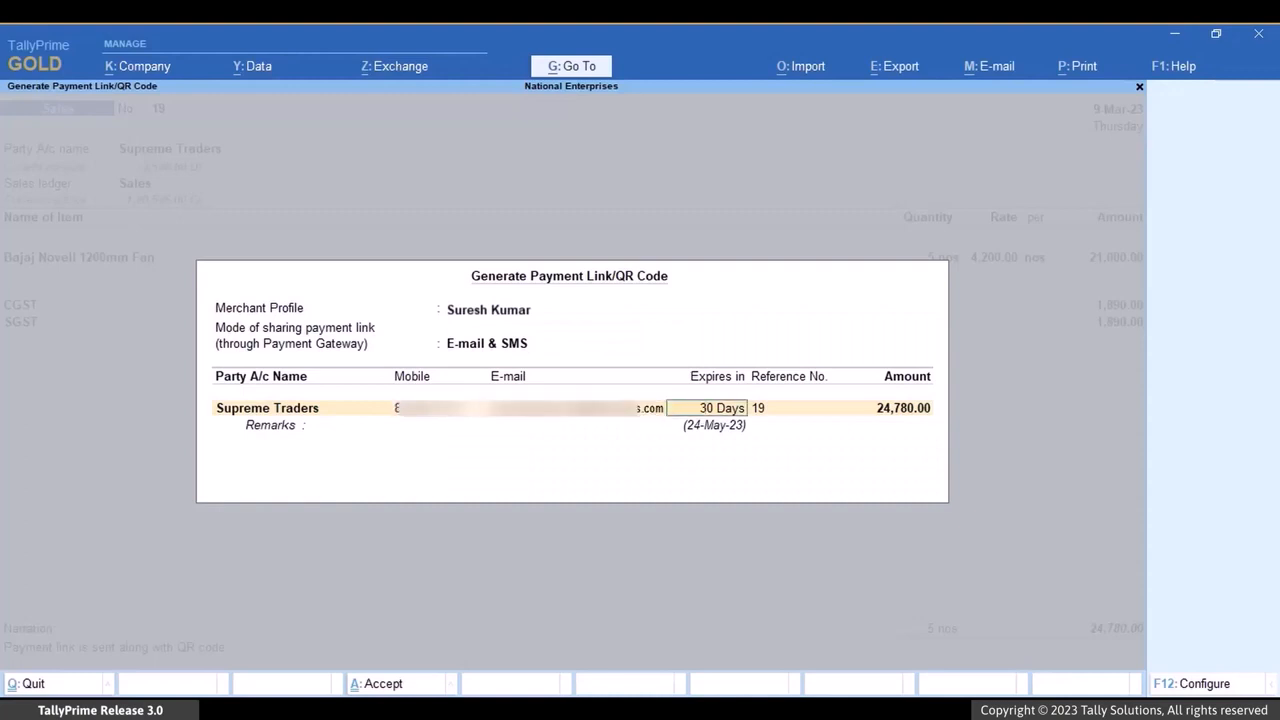
{"action": "key", "text": "Return"}
{"action": "key", "text": "Return"}
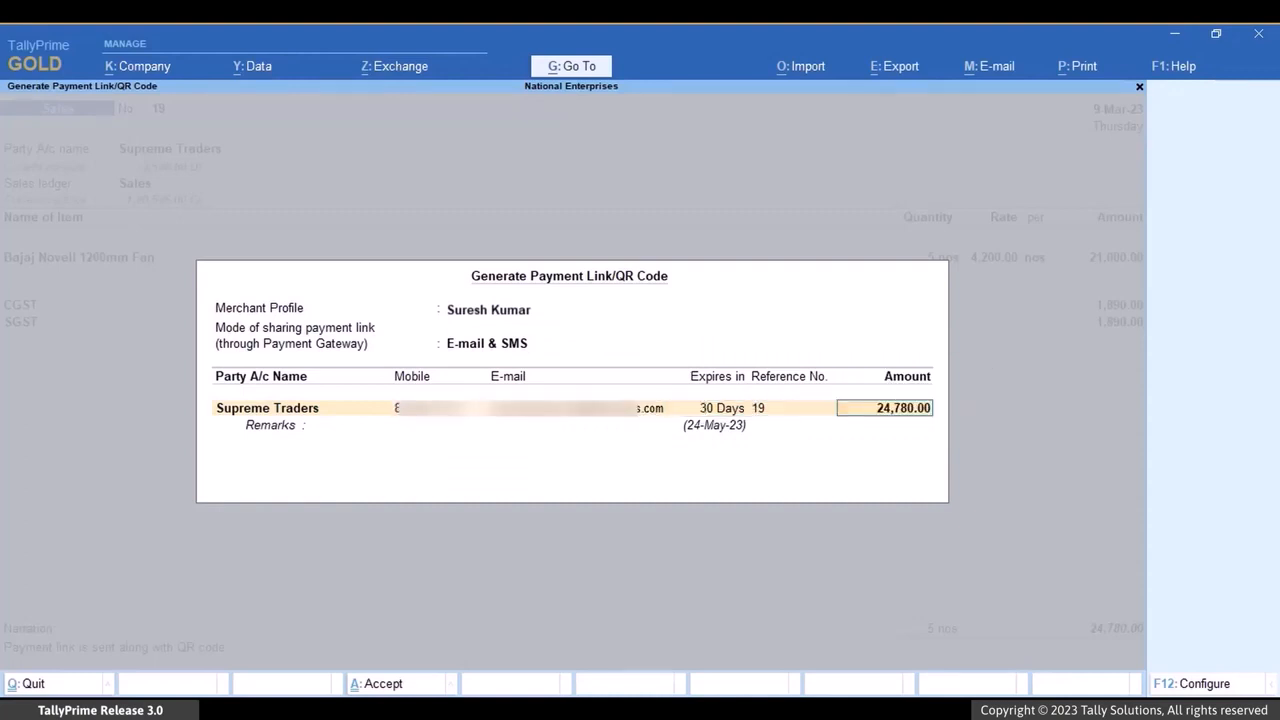
{"action": "key", "text": "Return"}
{"action": "key", "text": "Return"}
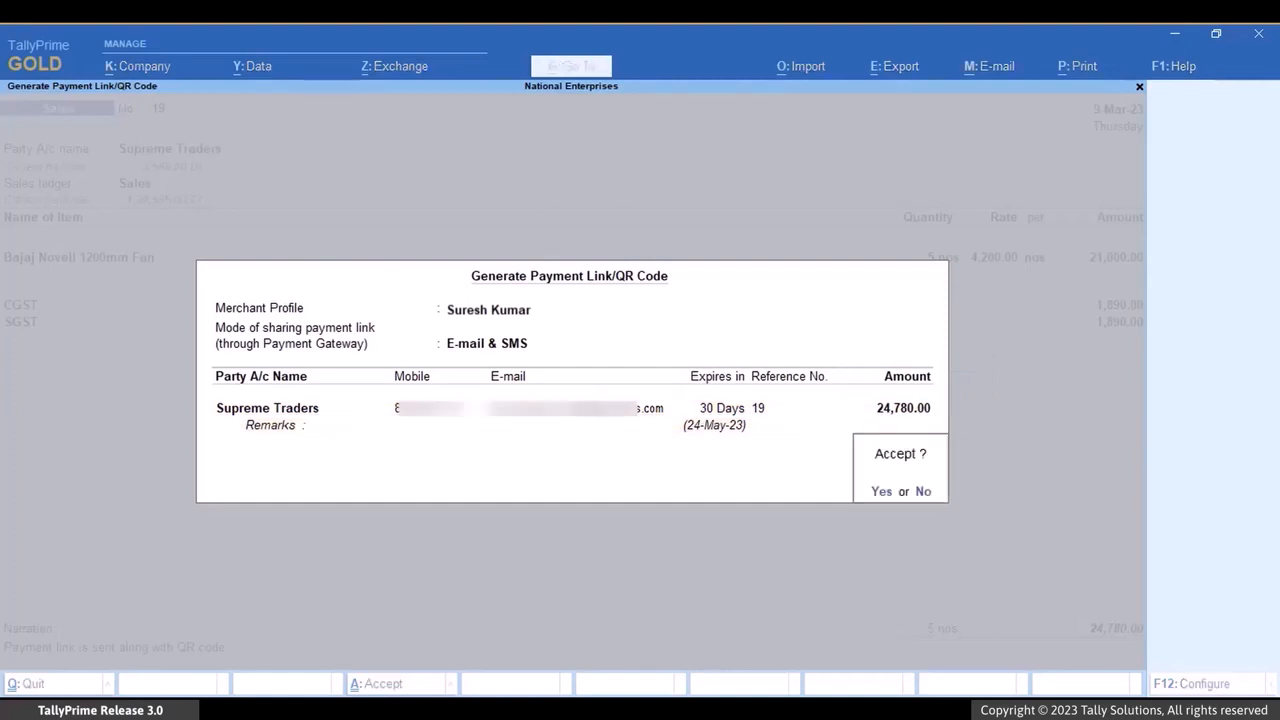
{"action": "key", "text": "Return"}
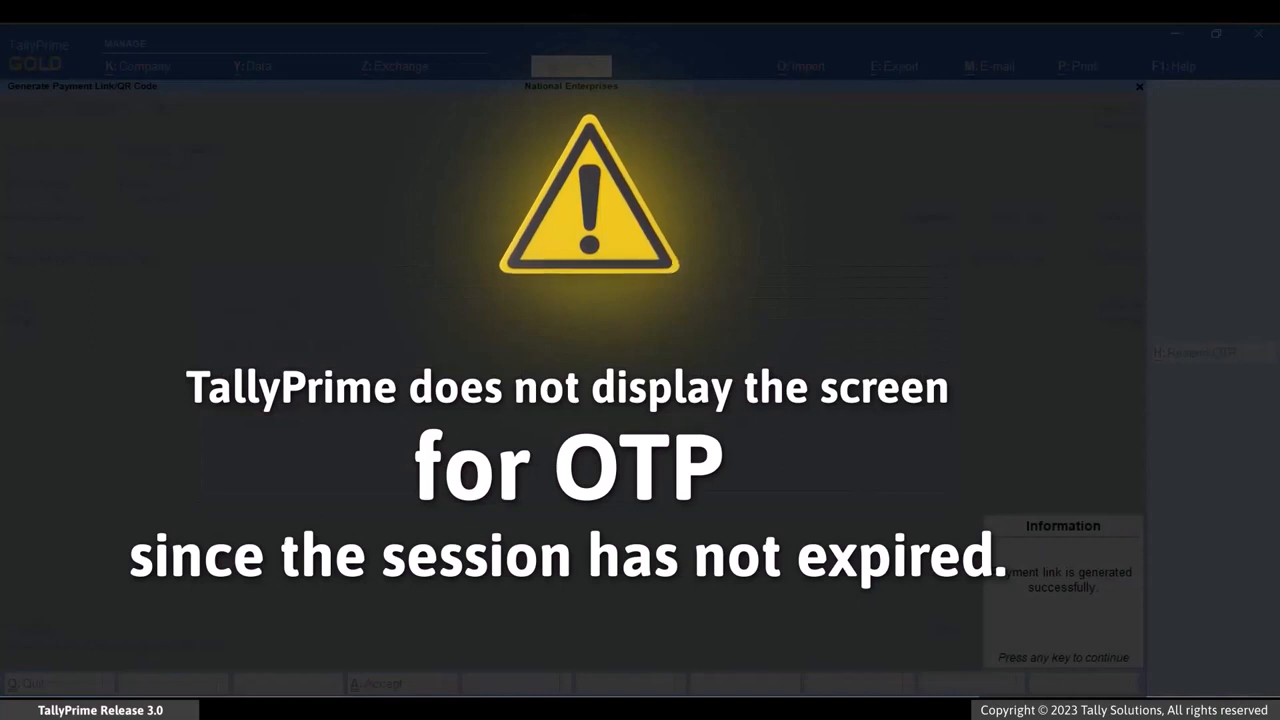
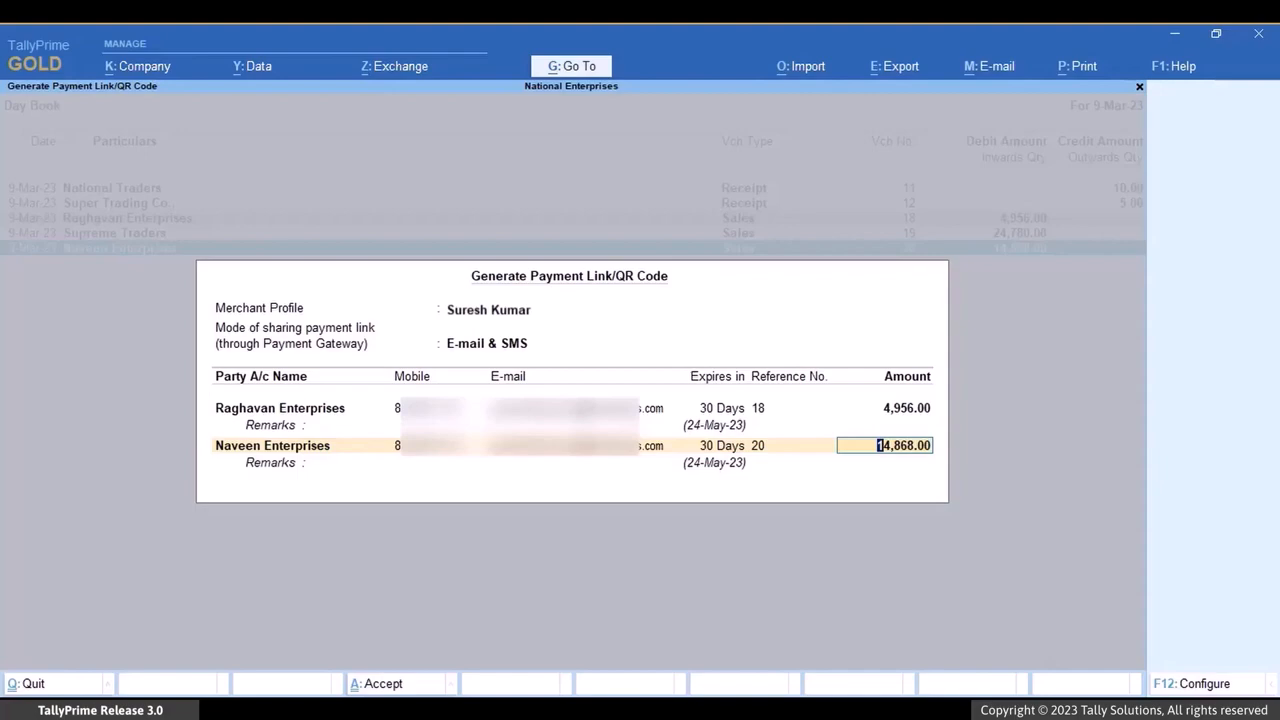
Change Naveen Enterprises' link amount to 10,000.00 and accept the payment link request
{"action": "key", "text": "BackSpace"}
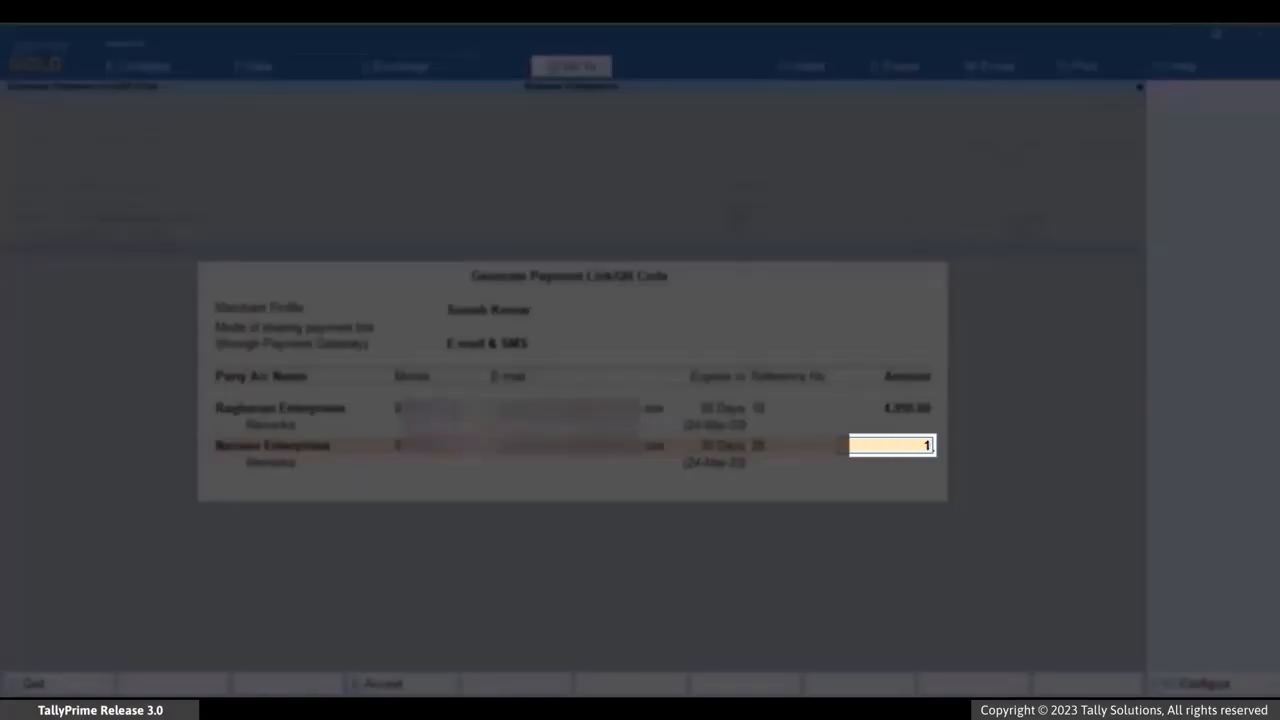
{"action": "type", "text": "10000"}
{"action": "key", "text": "Return"}
{"action": "key", "text": "Return"}
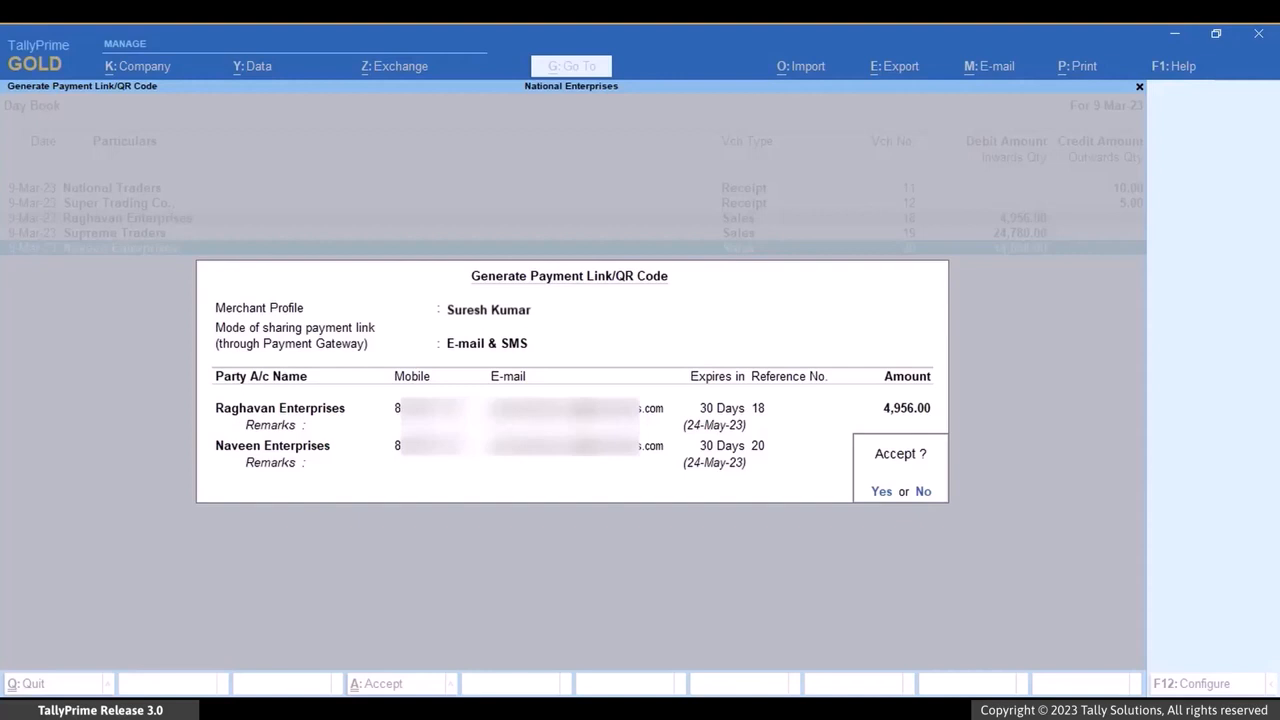
{"action": "key", "text": "Return"}
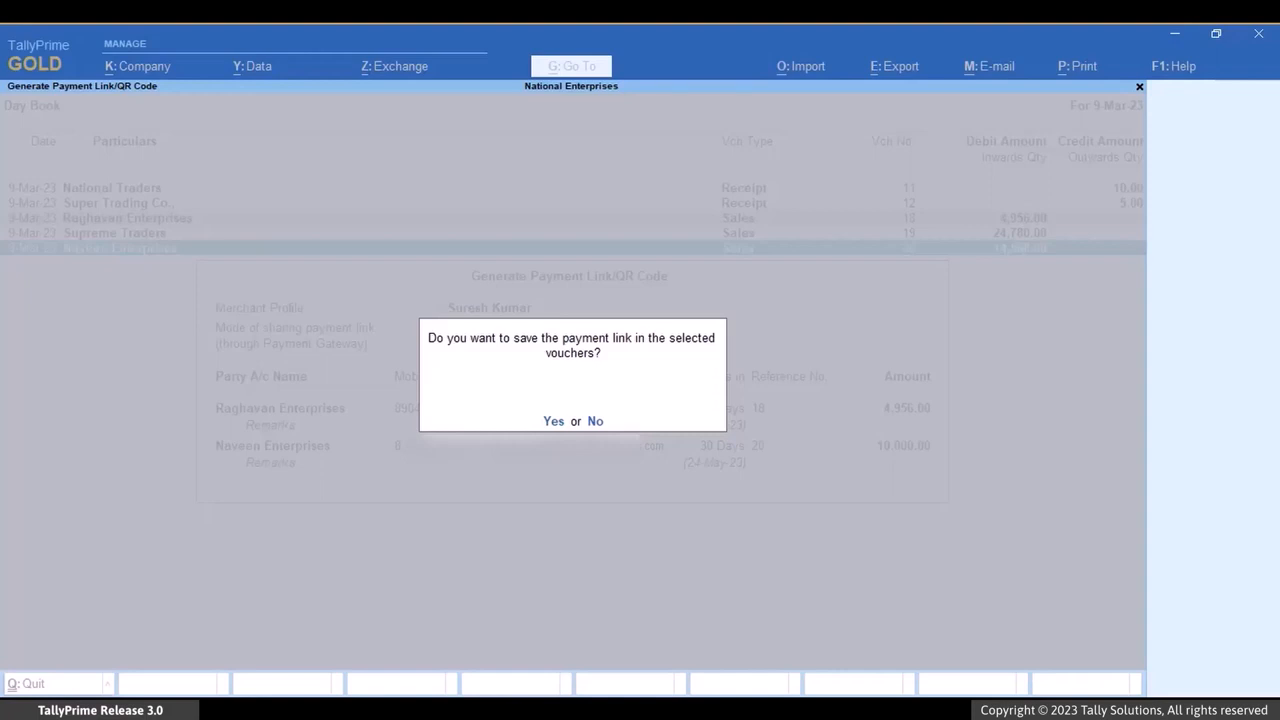
Save the links into both vouchers and check Naveen and Raghavan Enterprises' link statuses
{"action": "key", "text": "y"}
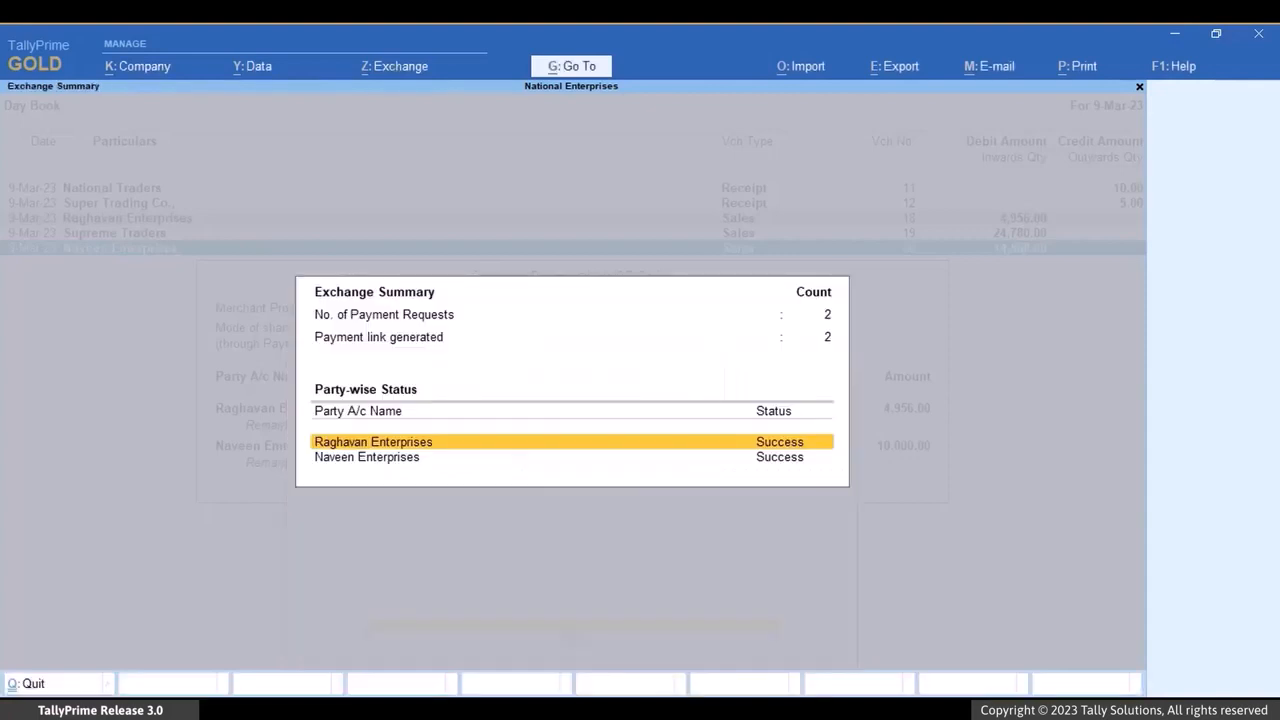
{"action": "key", "text": "Down"}
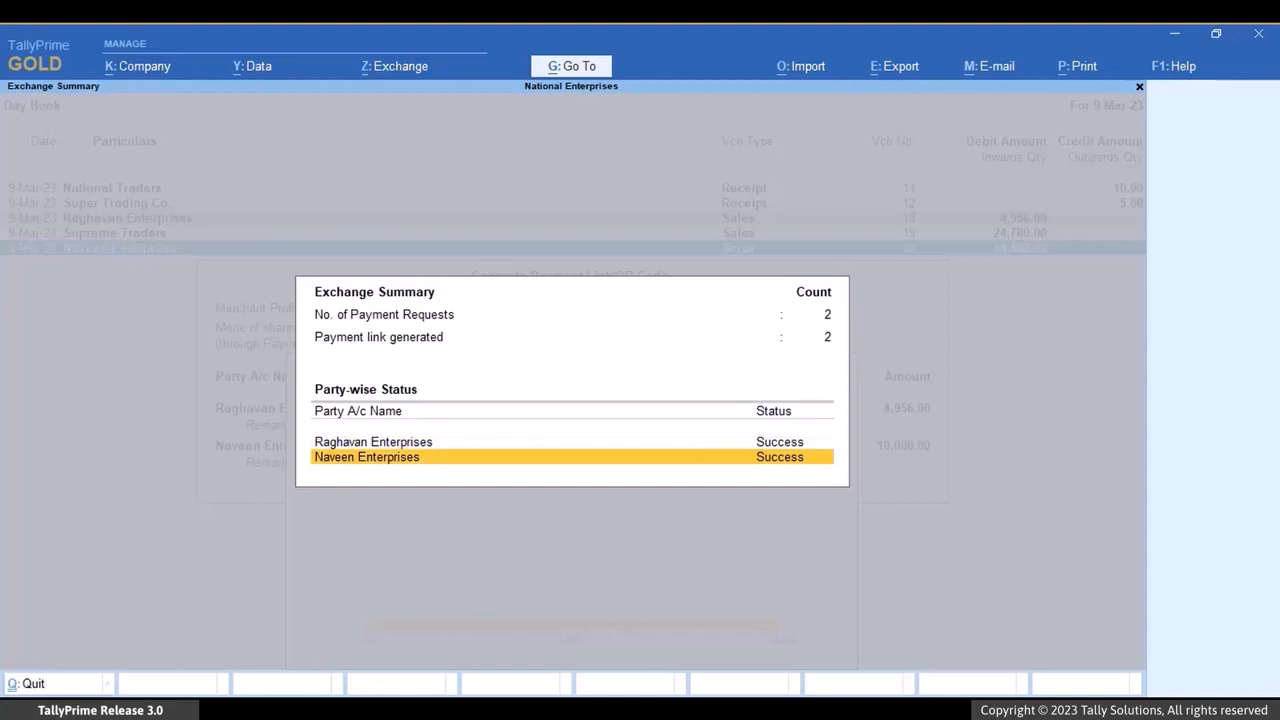
{"action": "key", "text": "Up"}
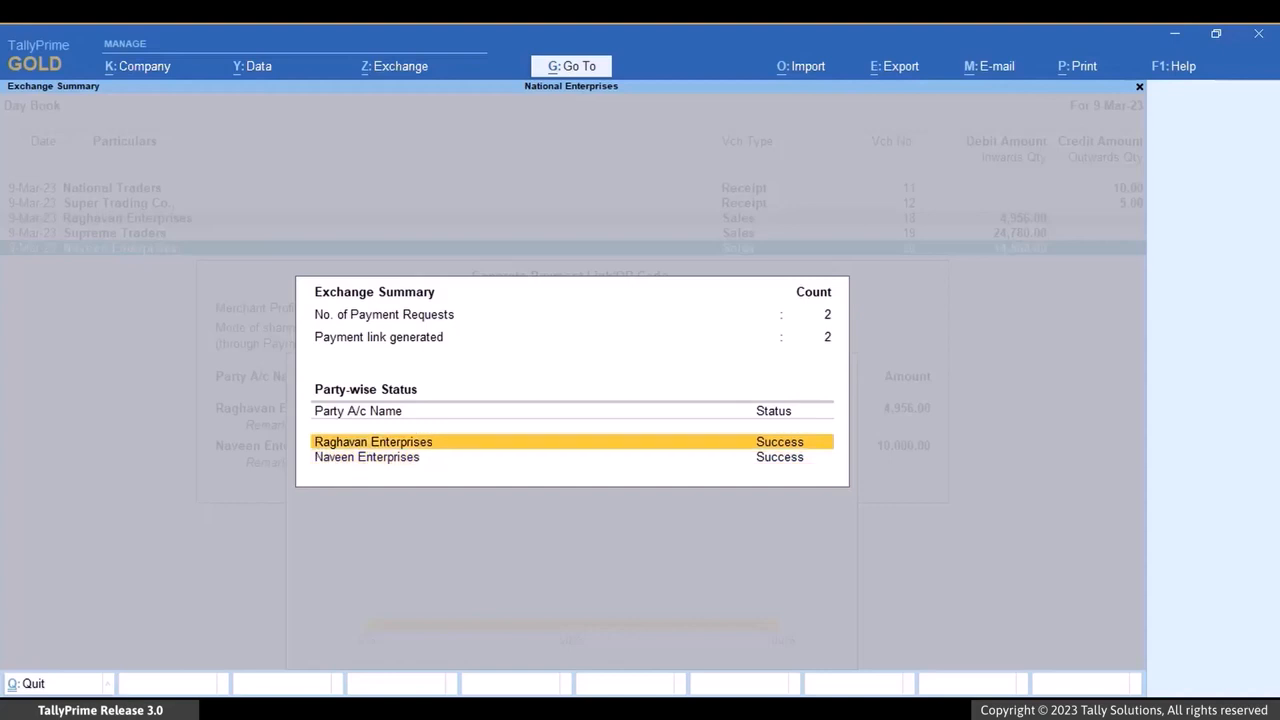
{"action": "key", "text": "Down"}
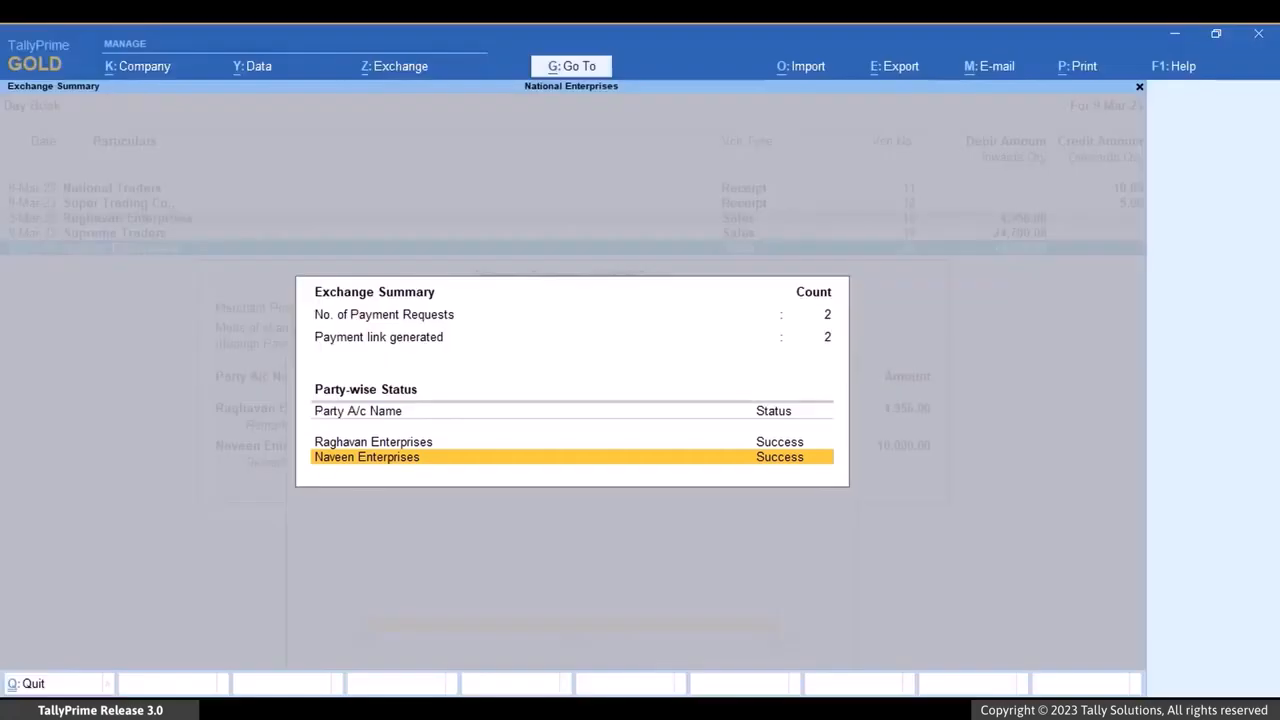
{"action": "key", "text": "Escape"}
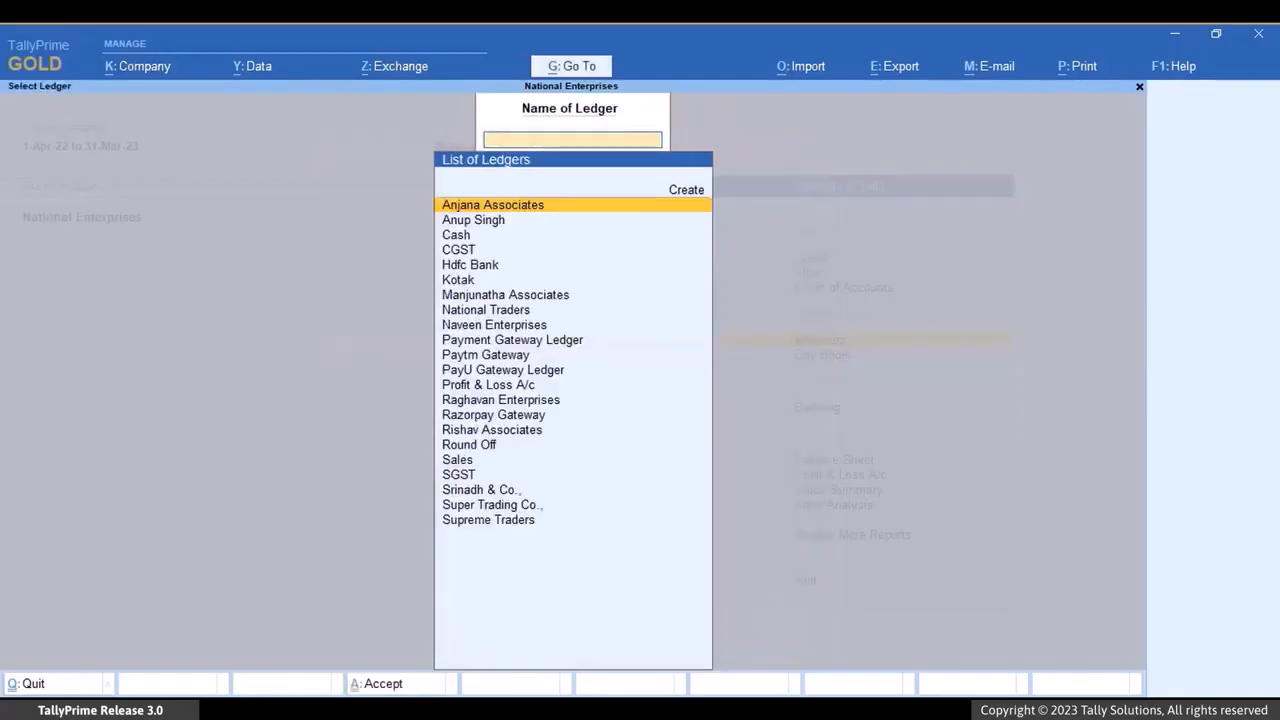
Print Supreme Traders' ledger vouchers report with Link & QR Code as the payment request method
{"action": "key", "text": "Down"}
{"action": "key", "text": "Down"}
{"action": "key", "text": "Down"}
{"action": "key", "text": "Down"}
{"action": "key", "text": "Down"}
{"action": "key", "text": "Down"}
{"action": "key", "text": "Down"}
{"action": "key", "text": "Down"}
{"action": "key", "text": "Down"}
{"action": "key", "text": "Down"}
{"action": "key", "text": "Down"}
{"action": "key", "text": "Down"}
{"action": "key", "text": "Down"}
{"action": "key", "text": "Down"}
{"action": "key", "text": "Down"}
{"action": "key", "text": "Down"}
{"action": "key", "text": "Down"}
{"action": "key", "text": "Down"}
{"action": "key", "text": "Down"}
{"action": "key", "text": "Down"}
{"action": "key", "text": "Down"}
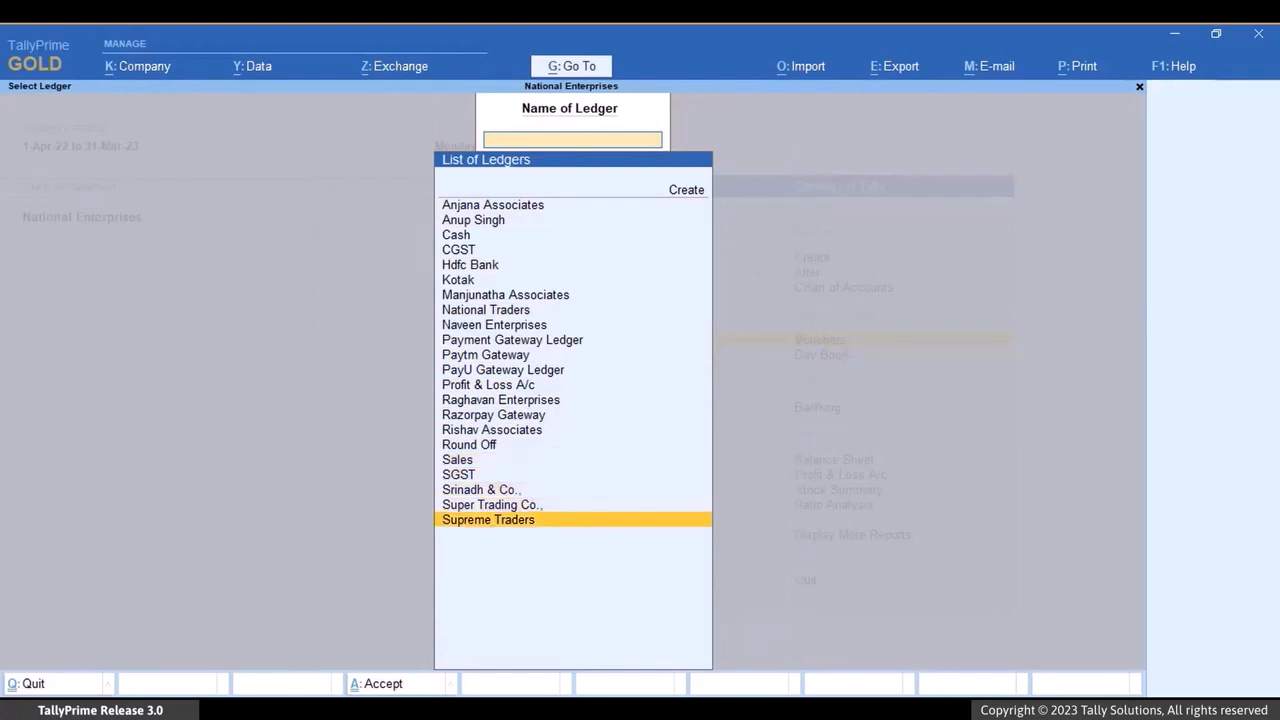
{"action": "key", "text": "Return"}
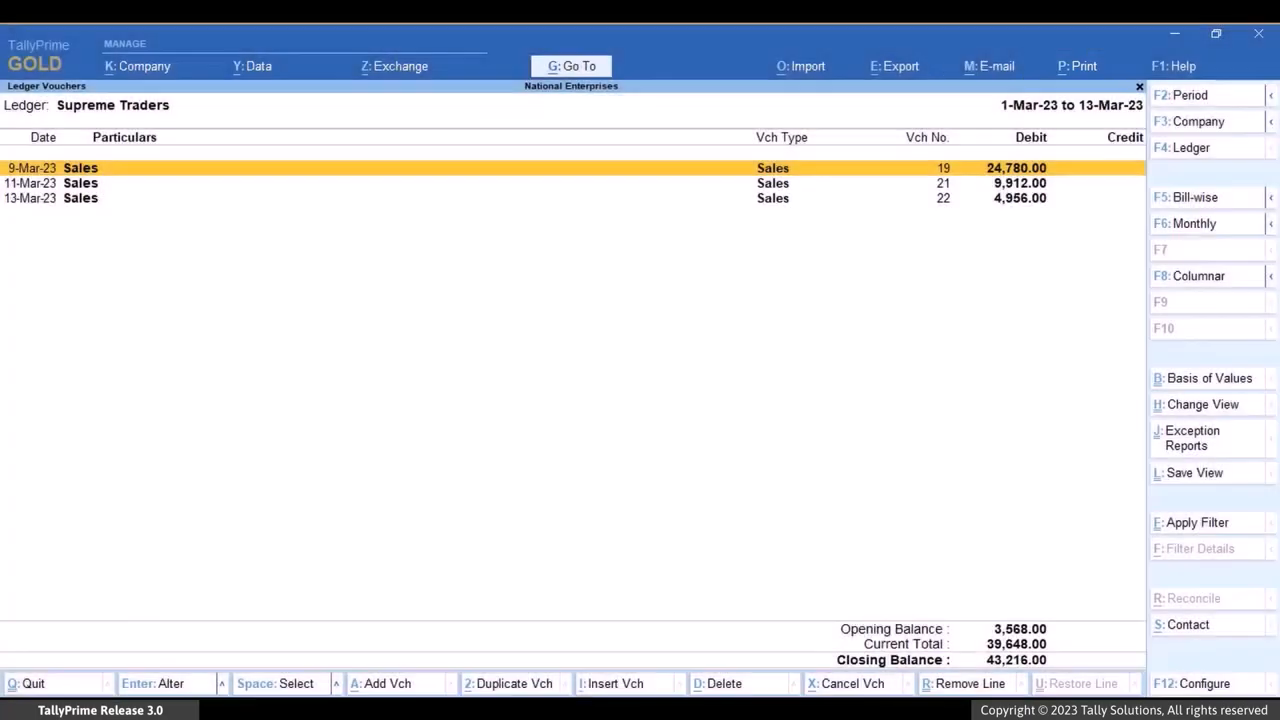
{"action": "key", "text": "ctrl+p"}
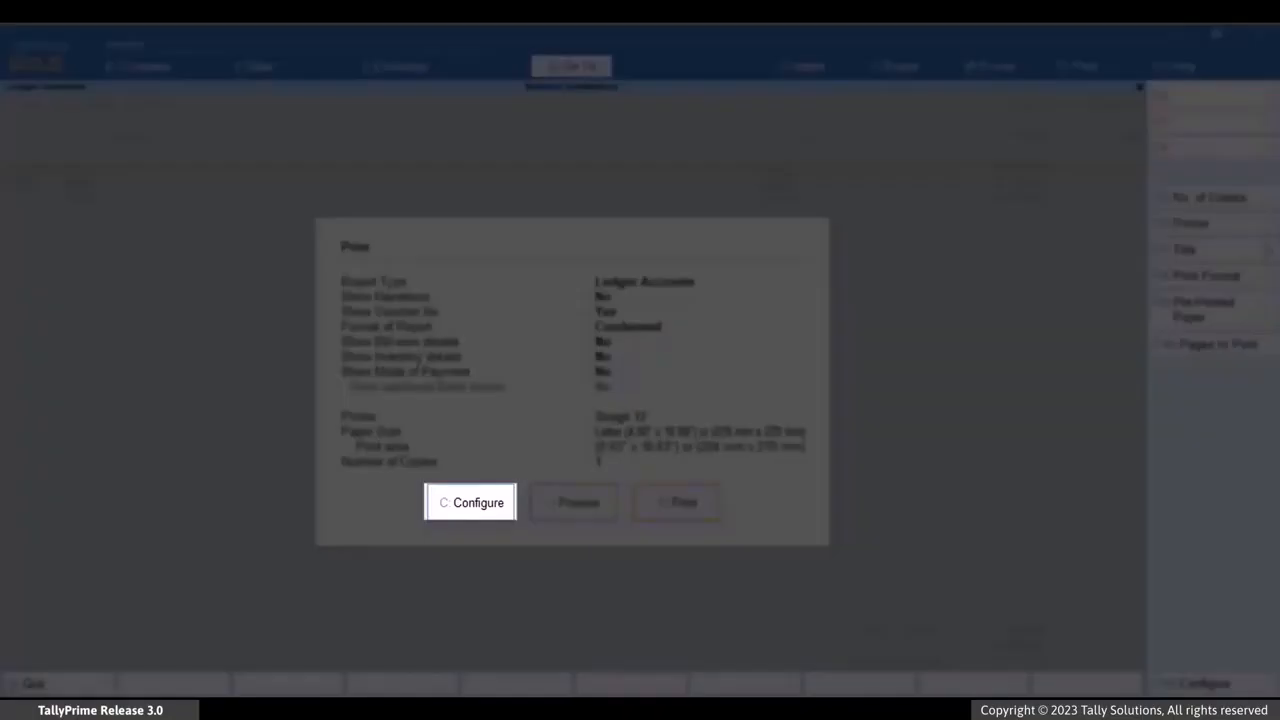
{"action": "key", "text": "c"}
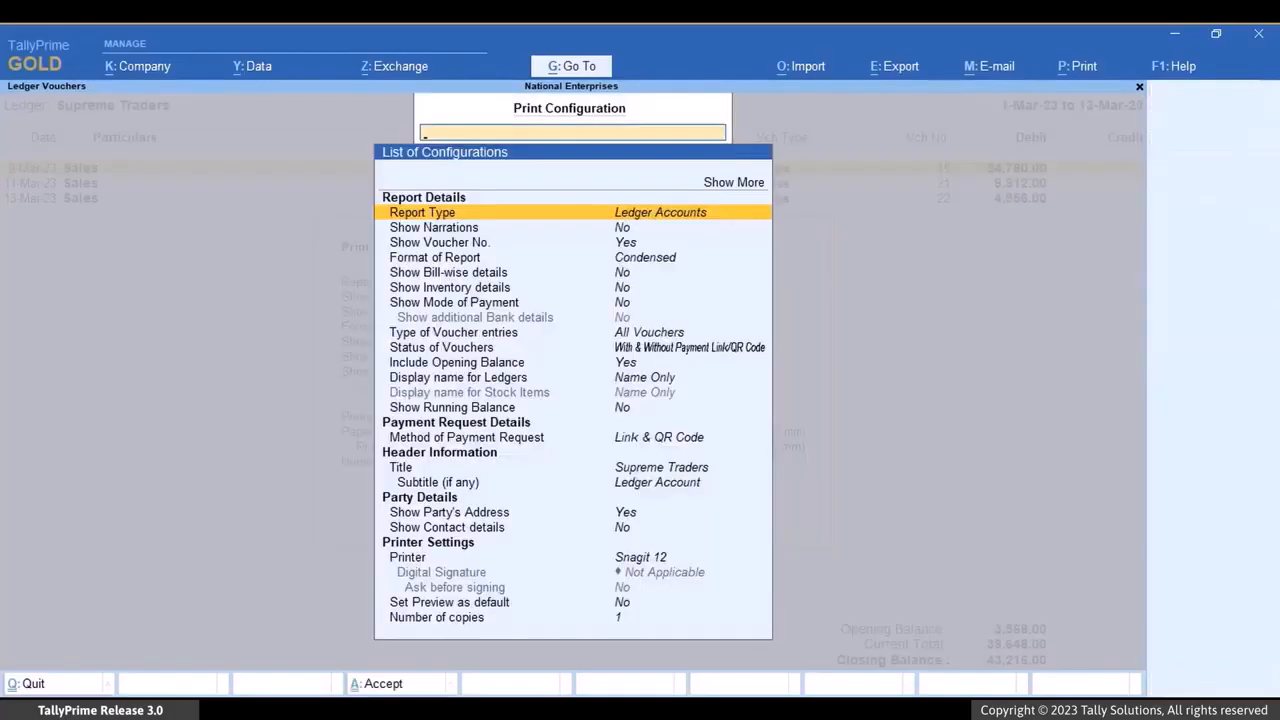
{"action": "key", "text": "Down"}
{"action": "key", "text": "Down"}
{"action": "key", "text": "Down"}
{"action": "key", "text": "Down"}
{"action": "key", "text": "Down"}
{"action": "key", "text": "Down"}
{"action": "key", "text": "Down"}
{"action": "key", "text": "Down"}
{"action": "key", "text": "Down"}
{"action": "key", "text": "Down"}
{"action": "key", "text": "Down"}
{"action": "key", "text": "Down"}
{"action": "key", "text": "Down"}
{"action": "key", "text": "Down"}
{"action": "key", "text": "Down"}
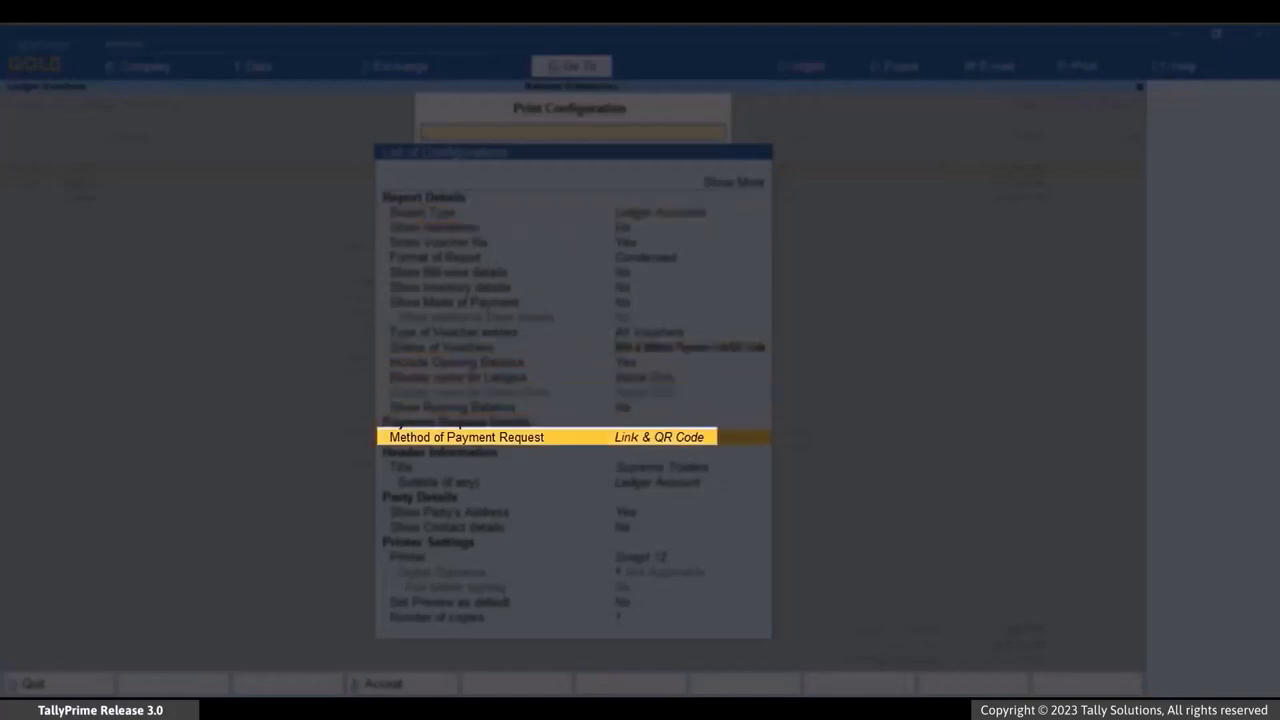
{"action": "key", "text": "Return"}
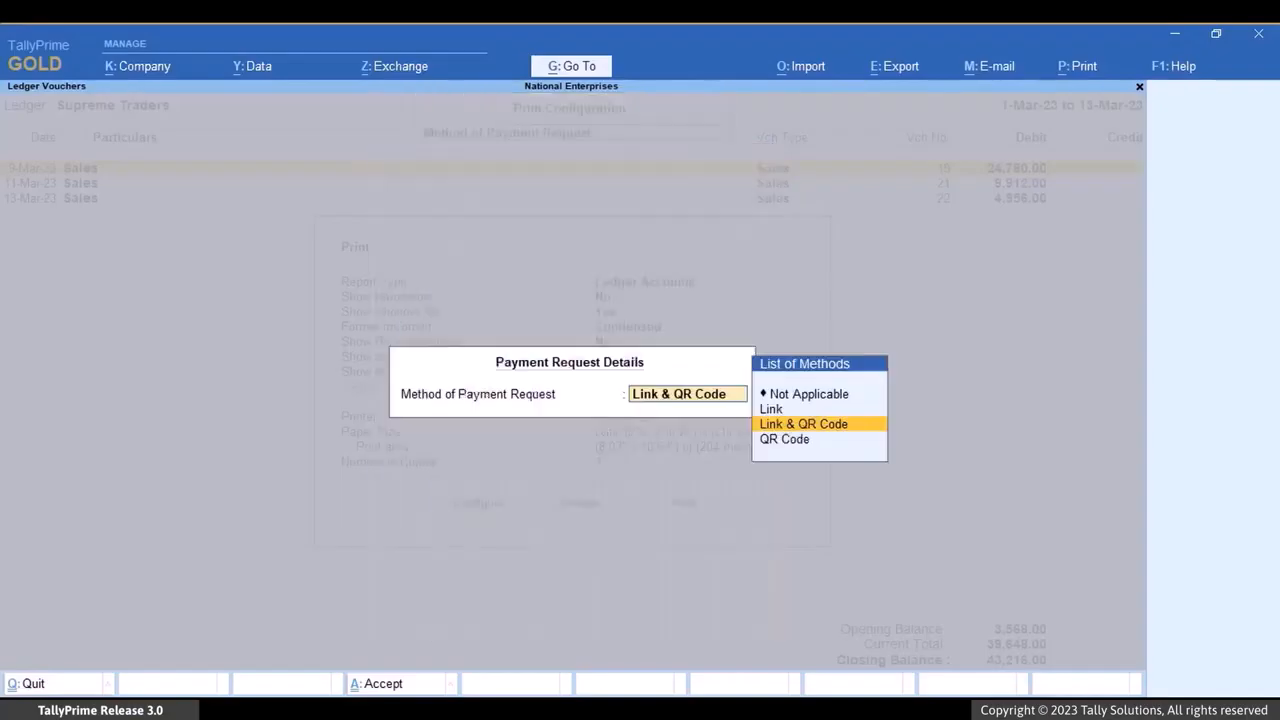
{"action": "key", "text": "Down"}
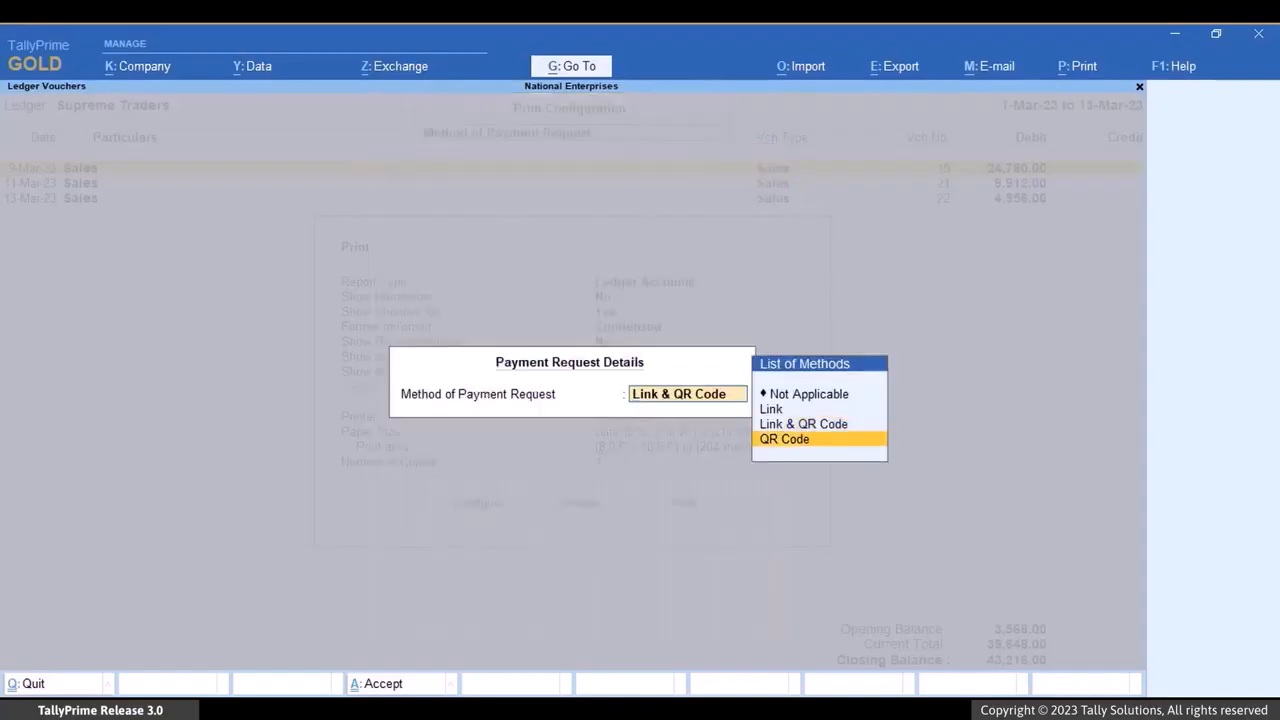
{"action": "key", "text": "Up"}
{"action": "key", "text": "Up"}
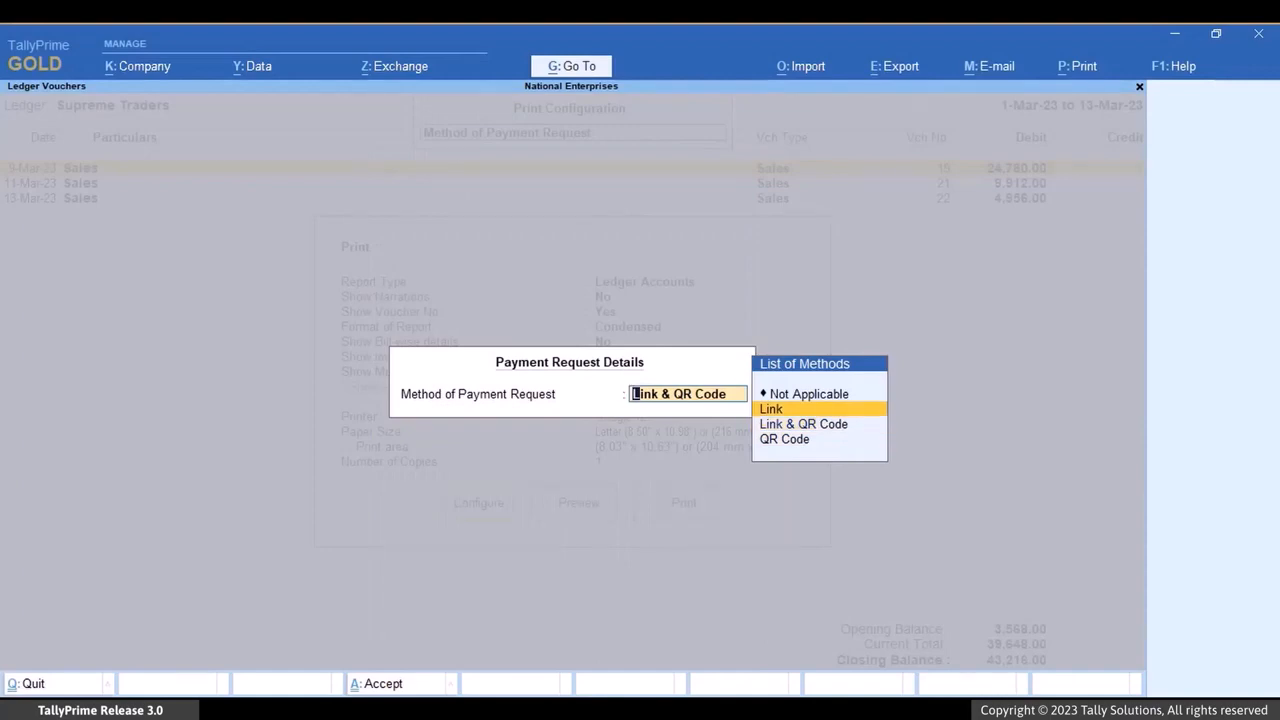
{"action": "key", "text": "Down"}
{"action": "key", "text": "Return"}
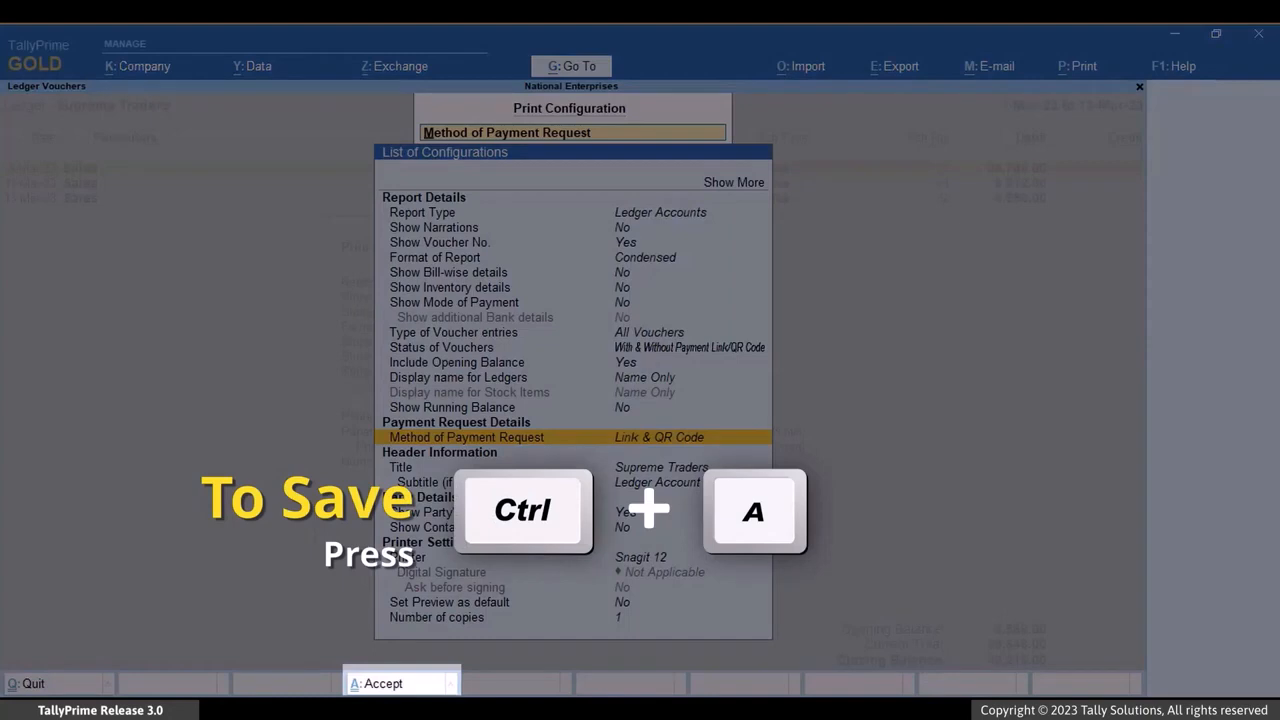
{"action": "key", "text": "ctrl+a"}
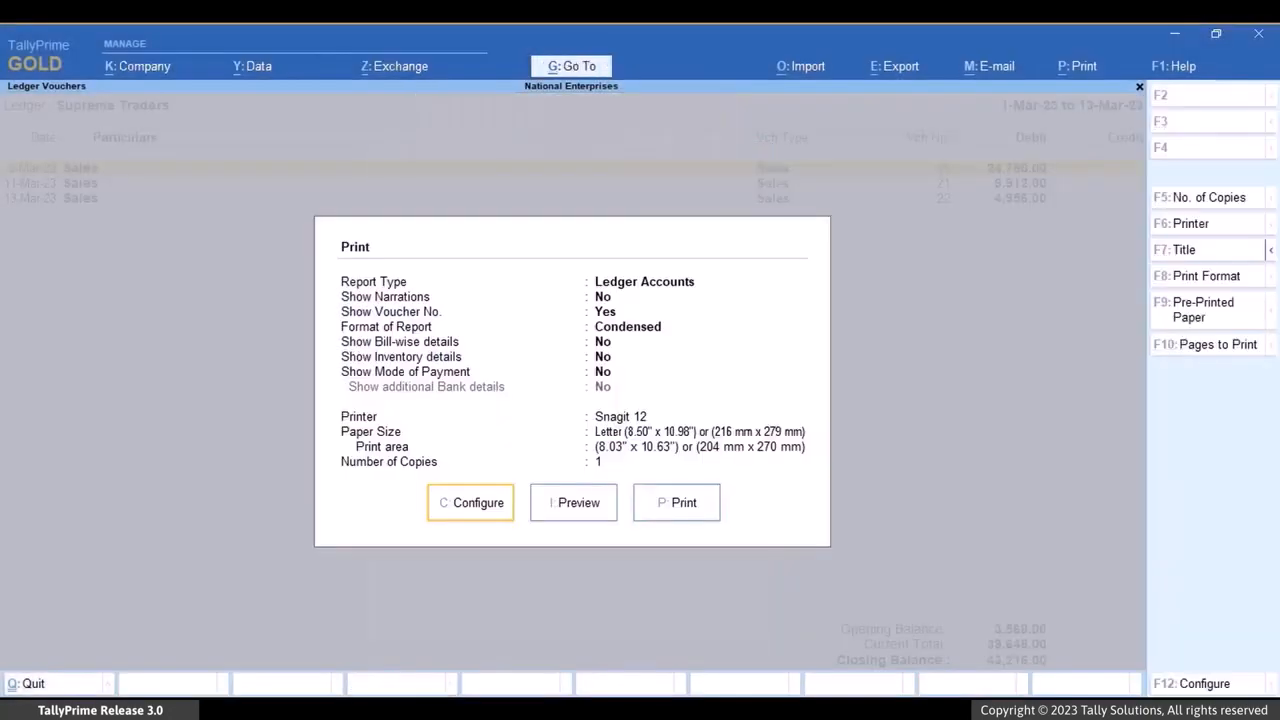
{"action": "key", "text": "Right"}
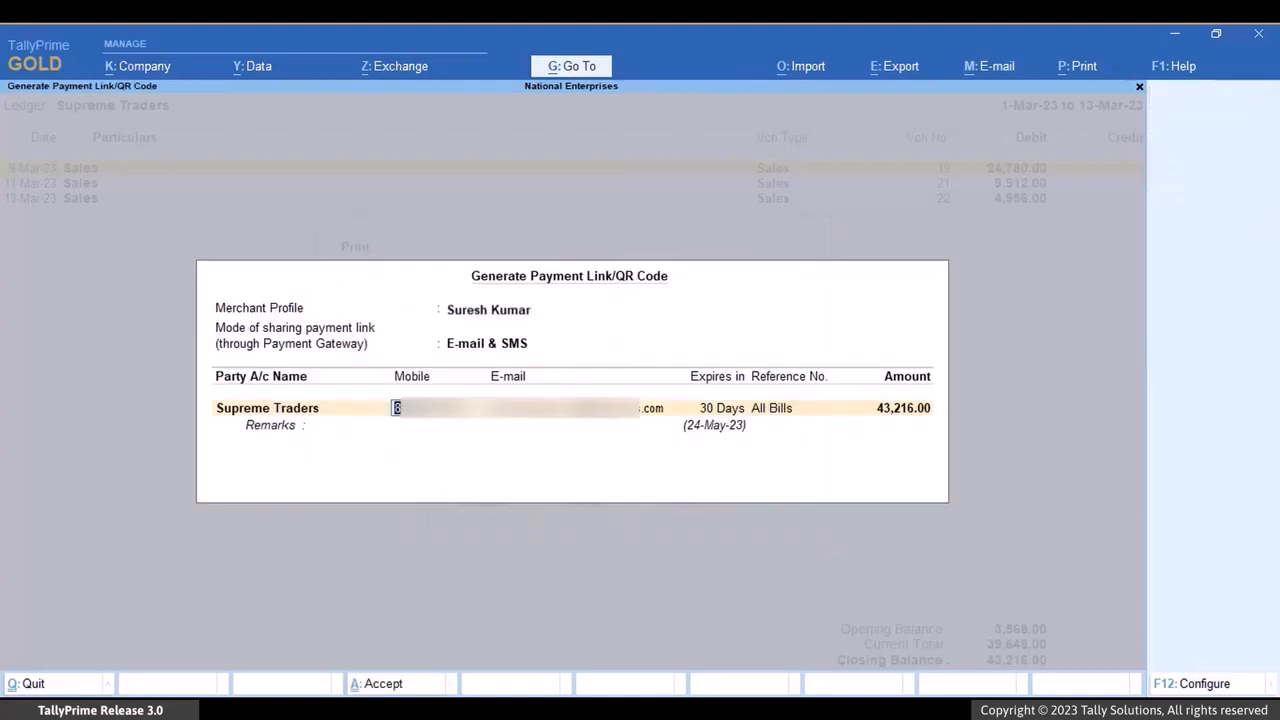
Request payment for specific bills 21 (9,912.00) and 22 (4,956.00), totalling 14,868.00
{"action": "key", "text": "Return"}
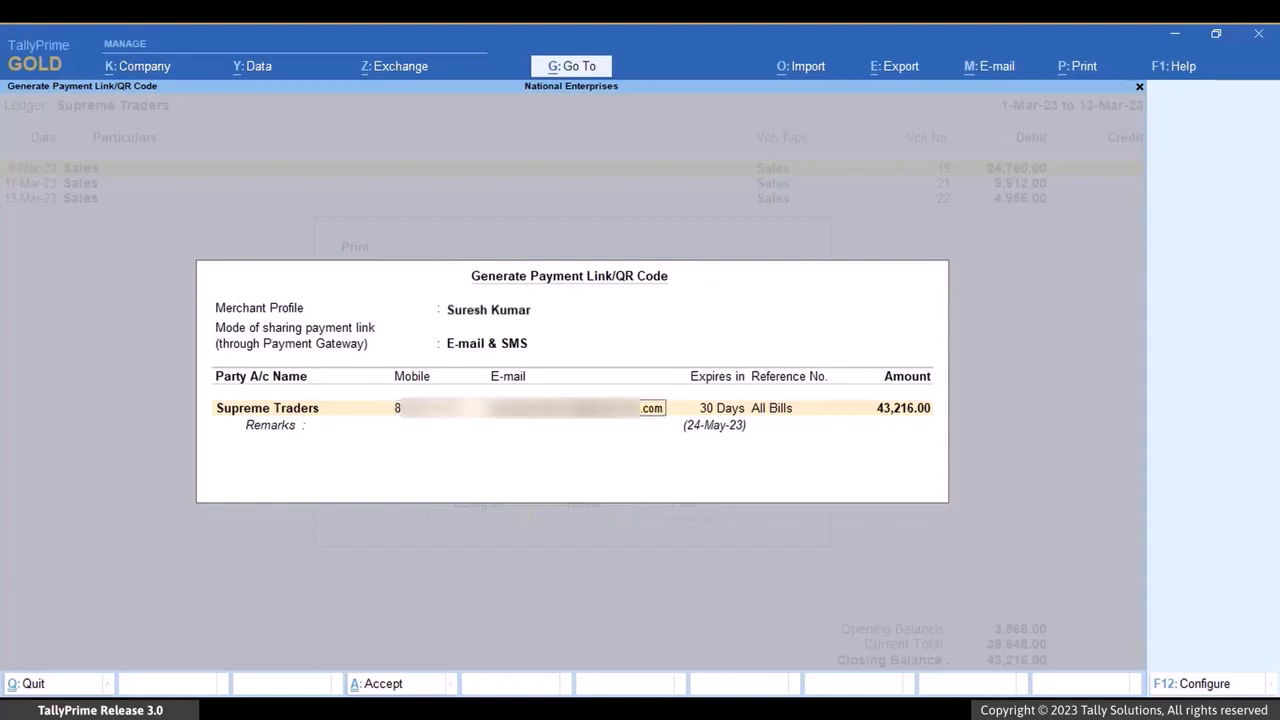
{"action": "key", "text": "Return"}
{"action": "key", "text": "Return"}
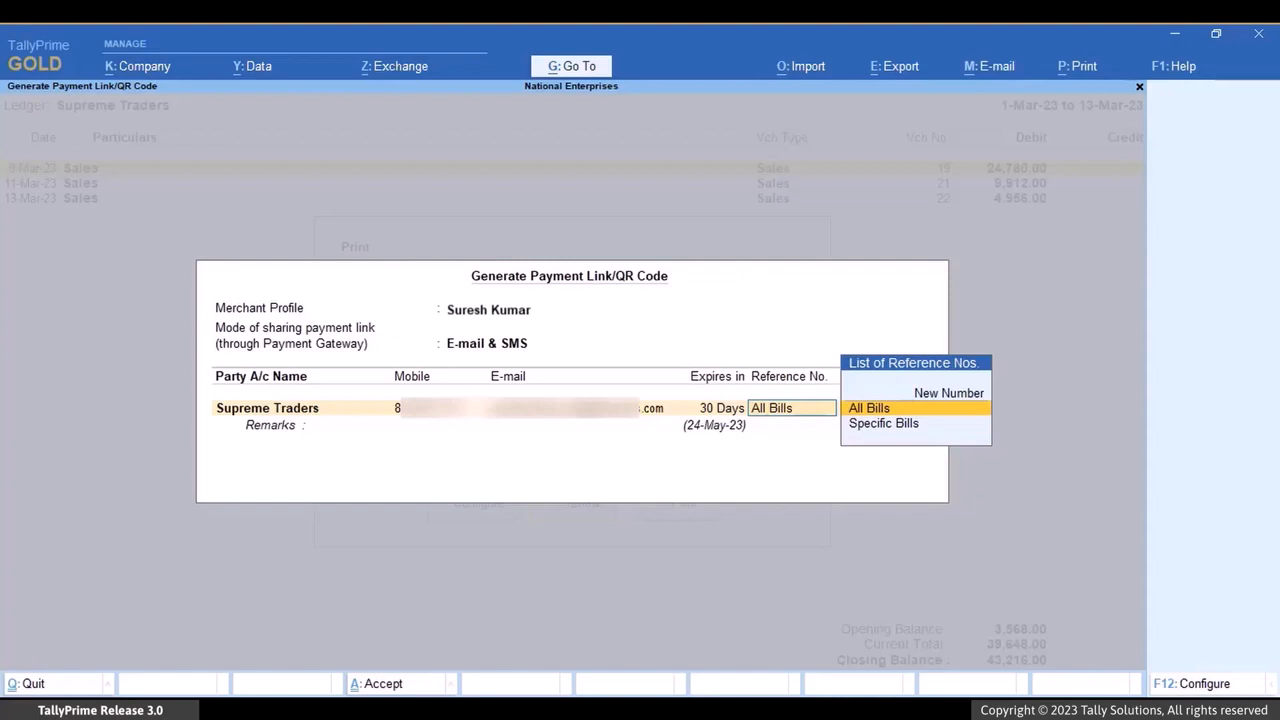
{"action": "key", "text": "Down"}
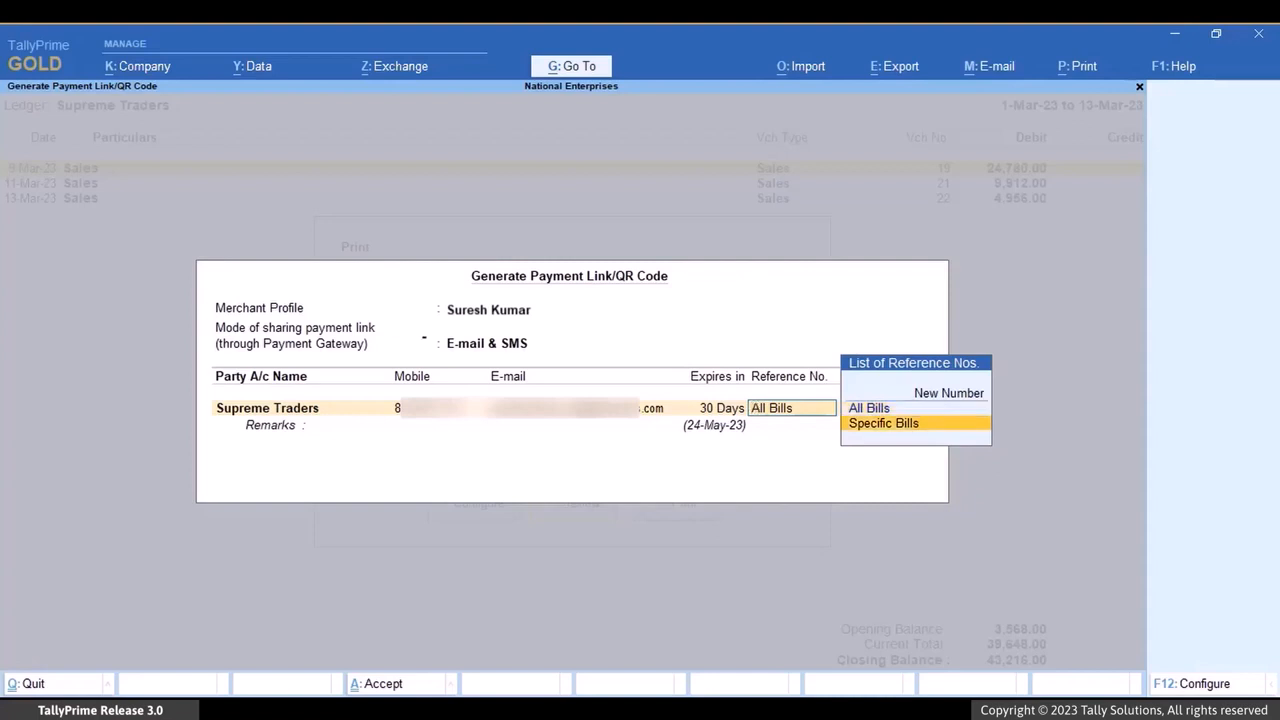
{"action": "key", "text": "Return"}
{"action": "key", "text": "Down"}
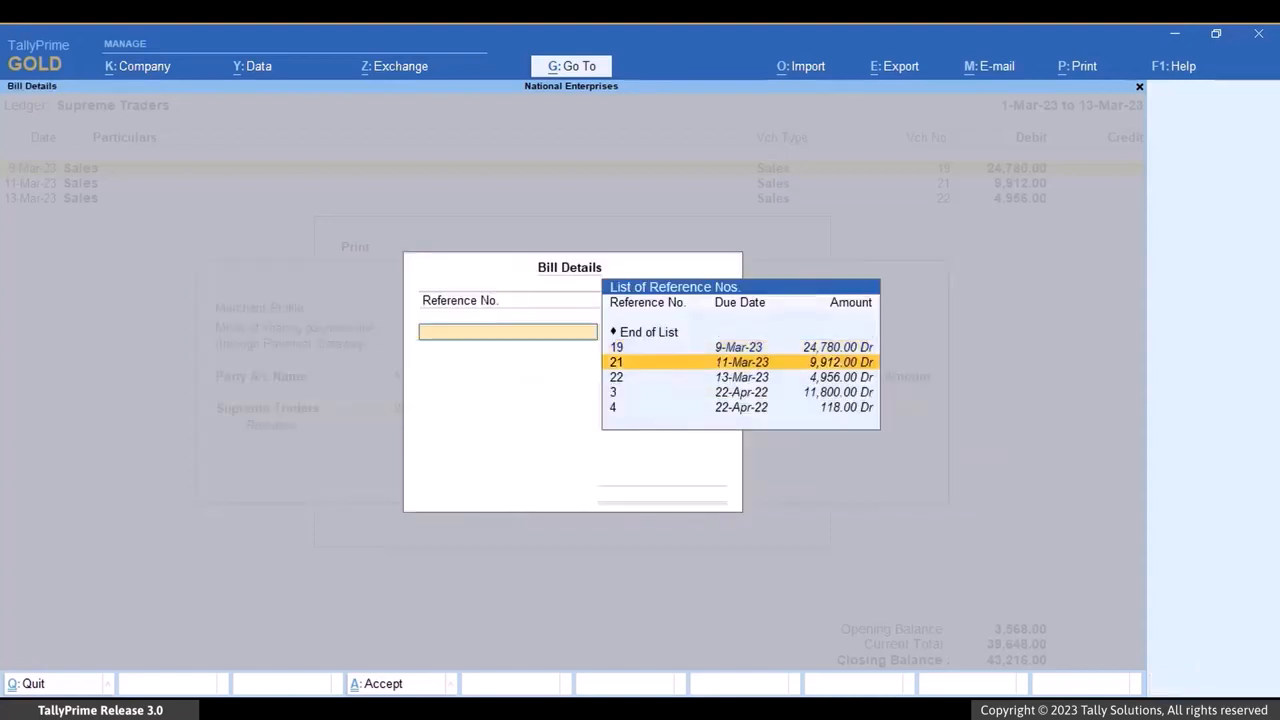
{"action": "key", "text": "Return"}
{"action": "key", "text": "Return"}
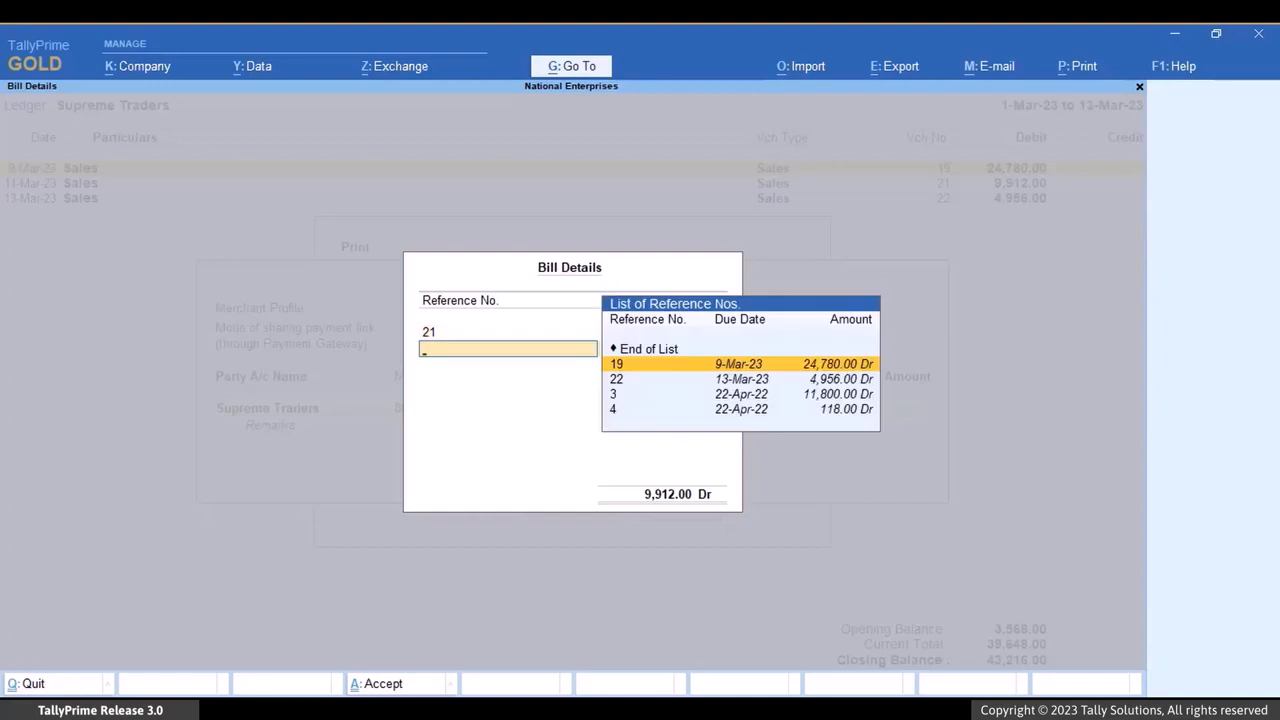
{"action": "key", "text": "Down"}
{"action": "key", "text": "Return"}
{"action": "key", "text": "Return"}
{"action": "key", "text": "Return"}
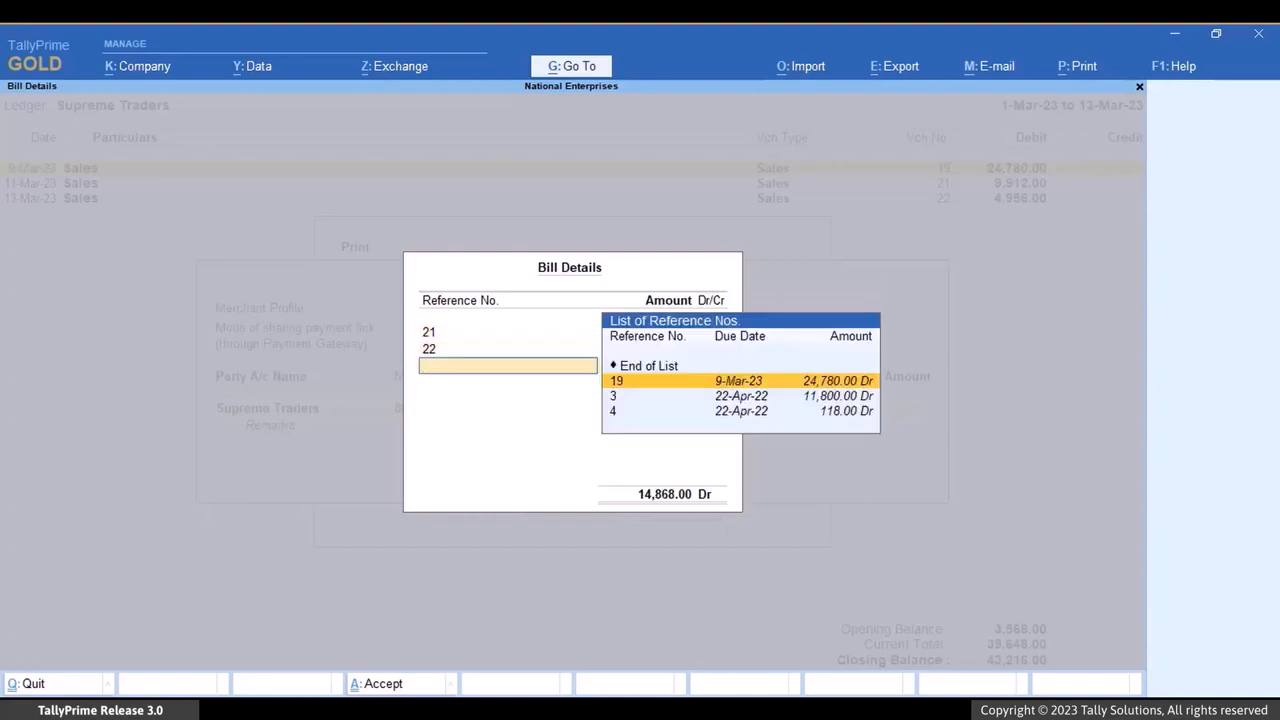
{"action": "key", "text": "Up"}
{"action": "key", "text": "Return"}
{"action": "key", "text": "Return"}
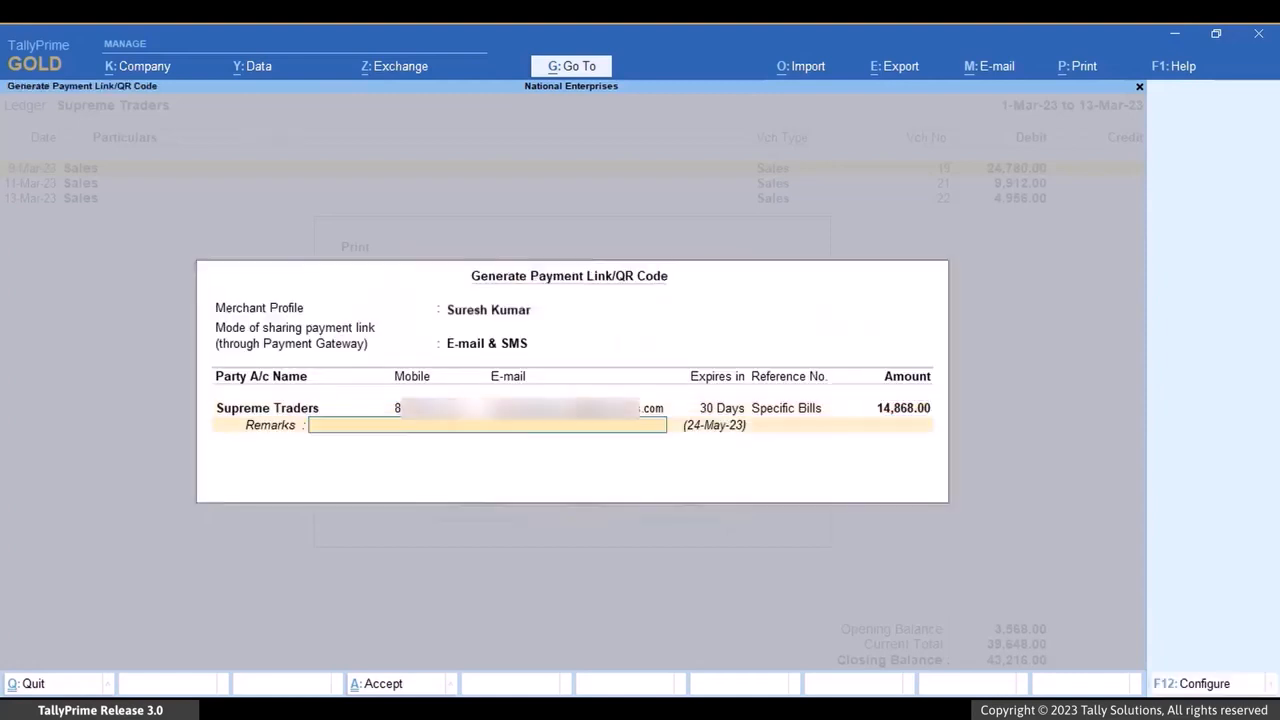
{"action": "key", "text": "Return"}
Accept the payment link and close the exchange summary to preview the QR-coded printout
{"action": "key", "text": "Return"}
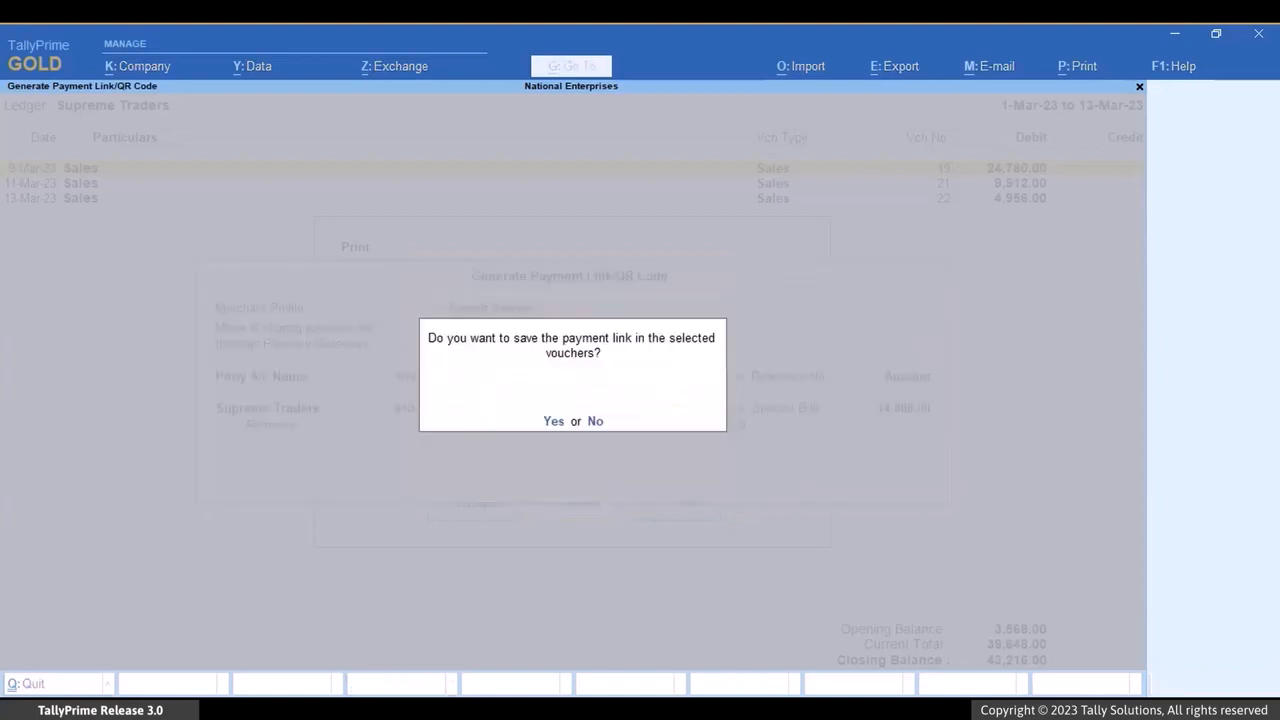
{"action": "key", "text": "Return"}
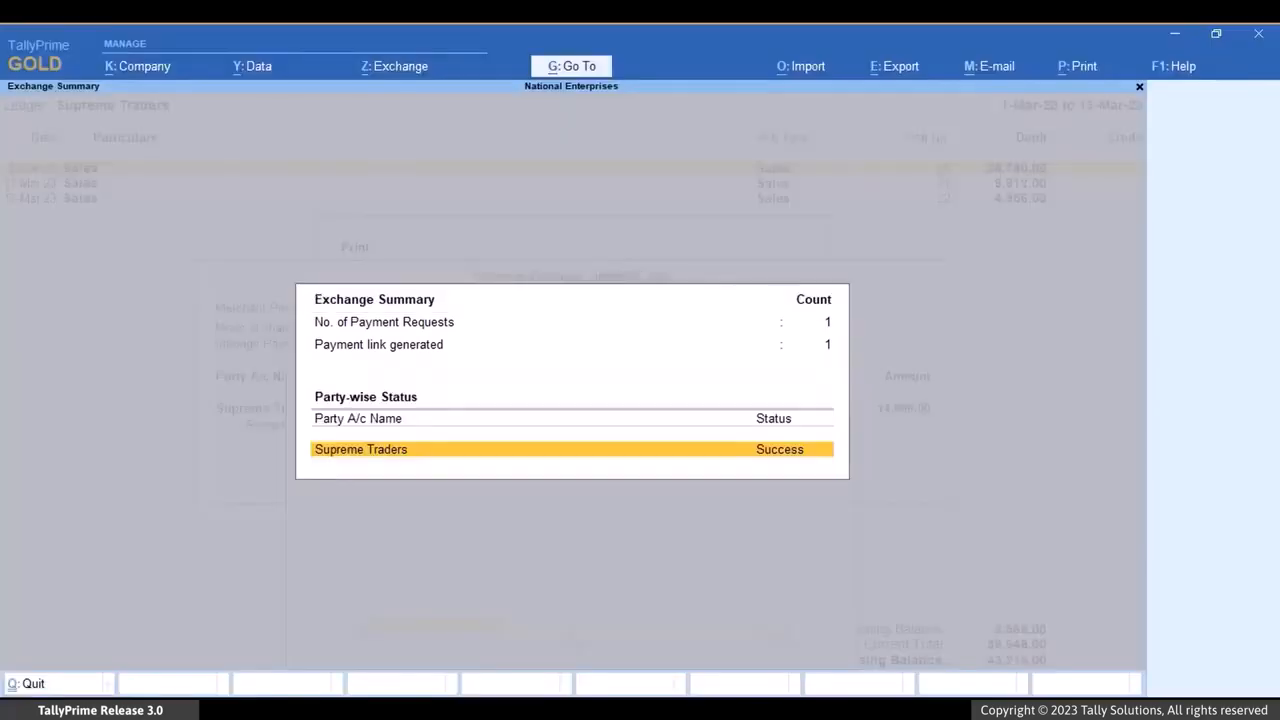
{"action": "key", "text": "Escape"}
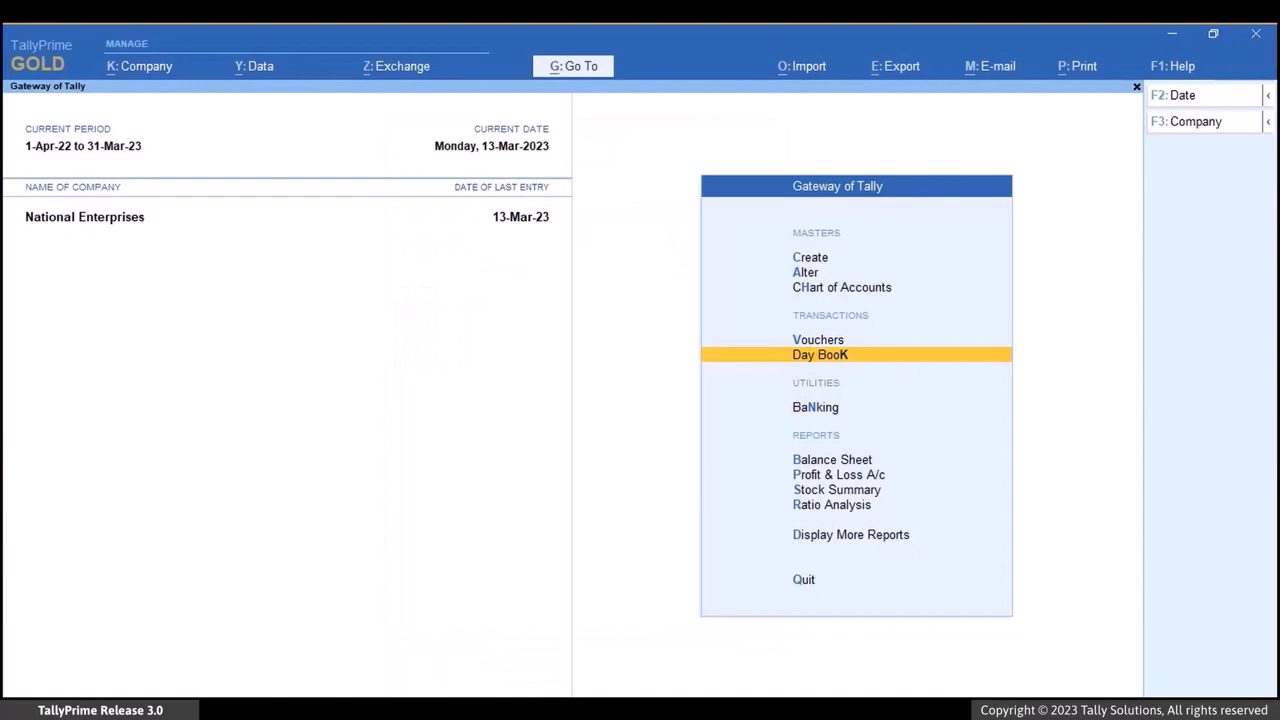
{"action": "key", "text": "alt+g"}
Open the Ledger Outstandings report for Supreme Traders
{"action": "type", "text": "Ledg"}
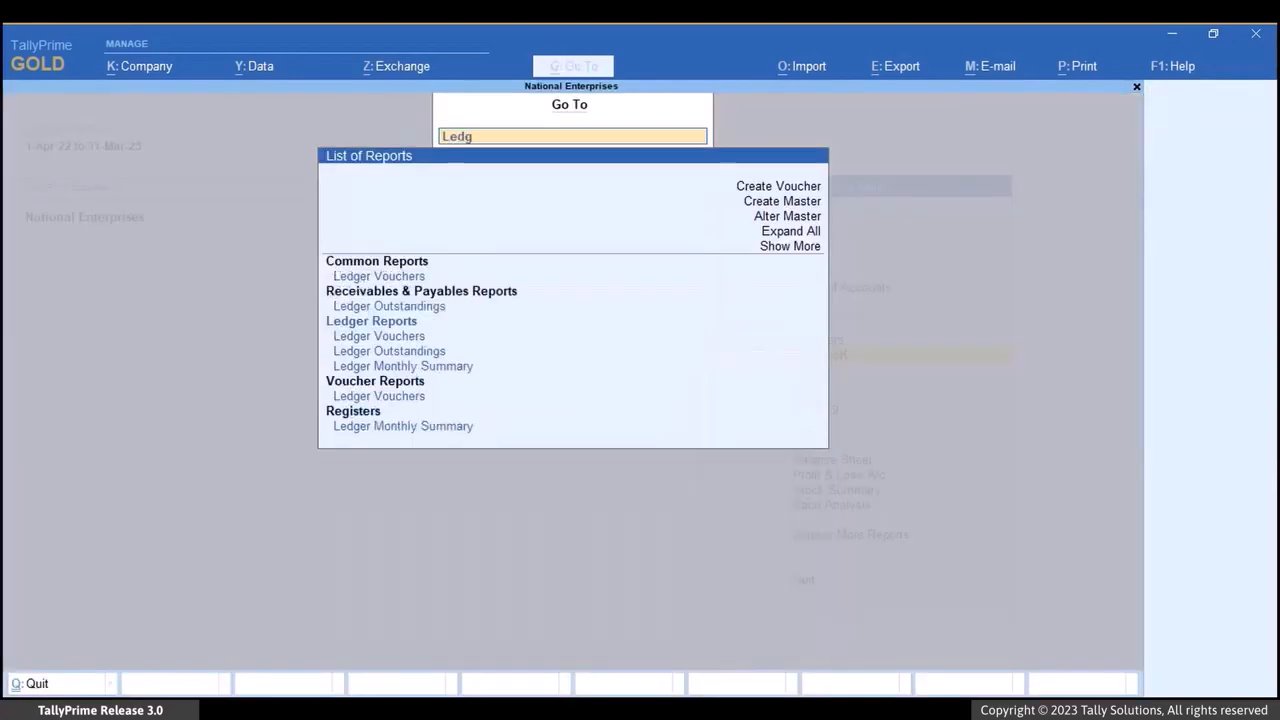
{"action": "type", "text": "er"}
{"action": "key", "text": "Down"}
{"action": "key", "text": "Down"}
{"action": "key", "text": "Return"}
{"action": "key", "text": "Down"}
{"action": "key", "text": "Down"}
{"action": "key", "text": "Down"}
{"action": "key", "text": "Down"}
{"action": "key", "text": "Down"}
{"action": "key", "text": "Down"}
{"action": "key", "text": "Down"}
{"action": "key", "text": "Down"}
{"action": "key", "text": "Down"}
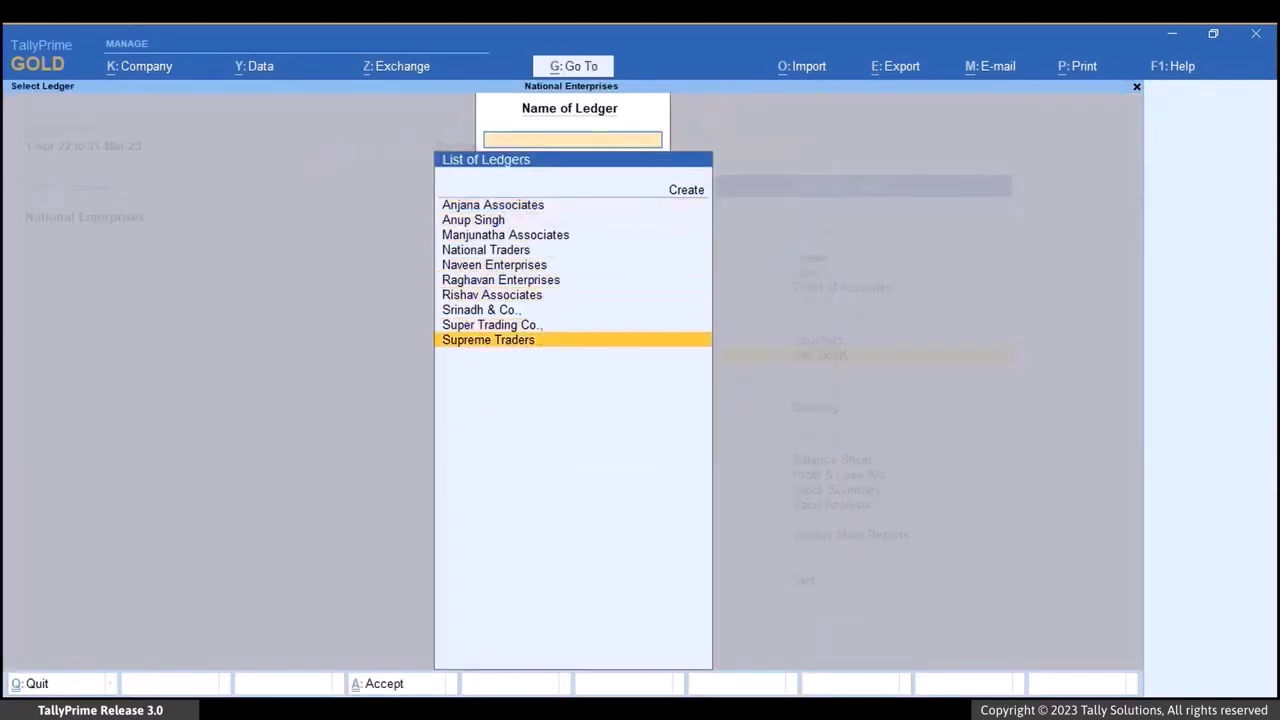
{"action": "key", "text": "Return"}
Preview the outstandings printout with an 18,436.00 payment link for all bills, zoomed in
{"action": "key", "text": "alt+p"}
{"action": "key", "text": "Left"}
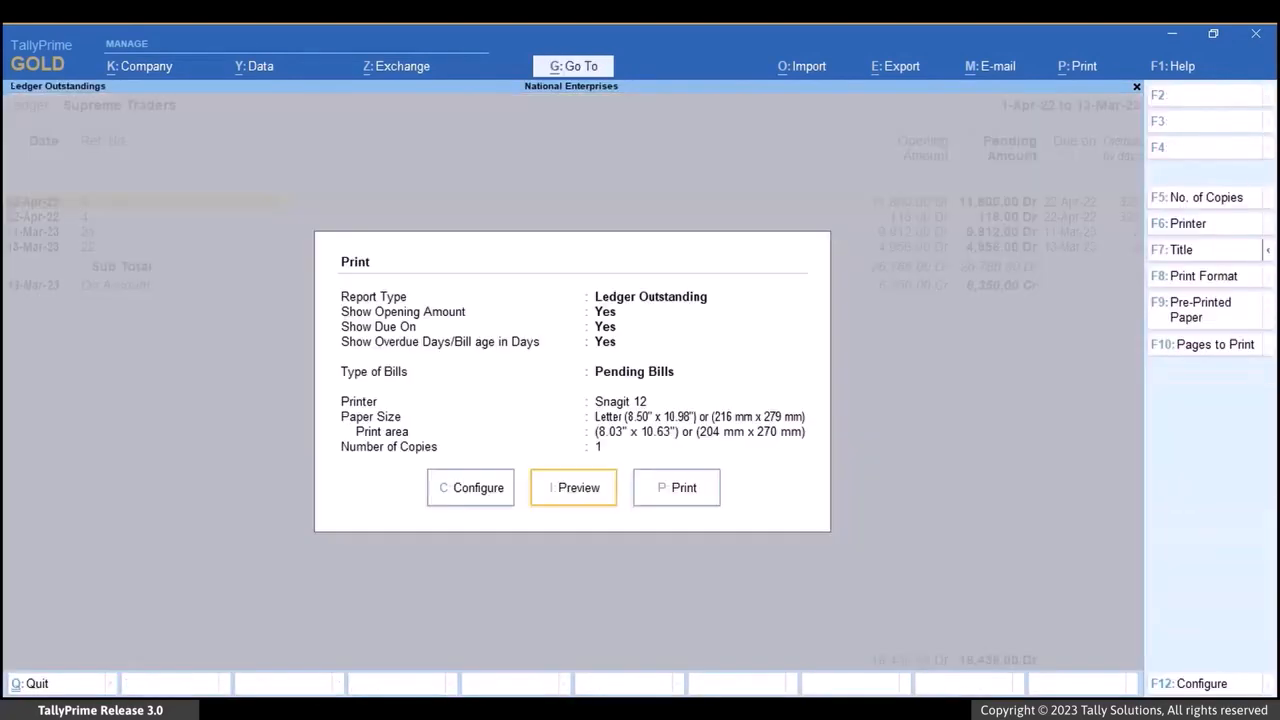
{"action": "key", "text": "Return"}
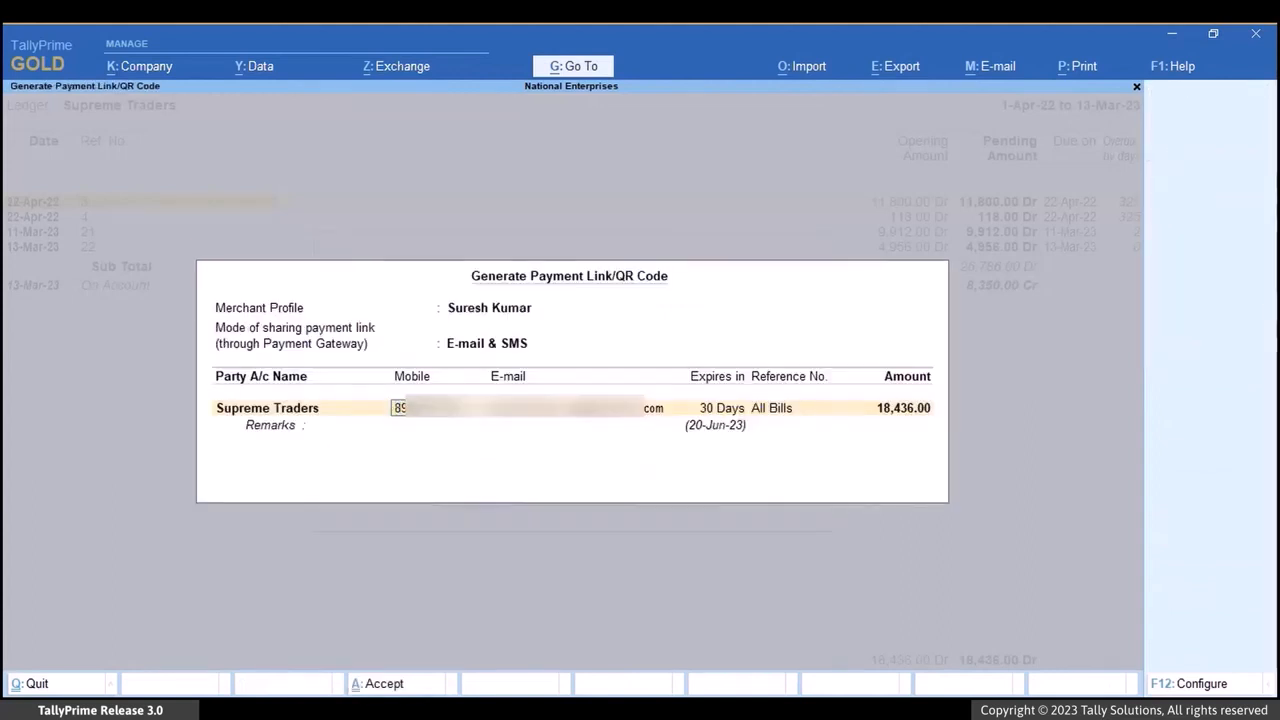
{"action": "key", "text": "Return"}
{"action": "key", "text": "Return"}
{"action": "key", "text": "Return"}
{"action": "key", "text": "Return"}
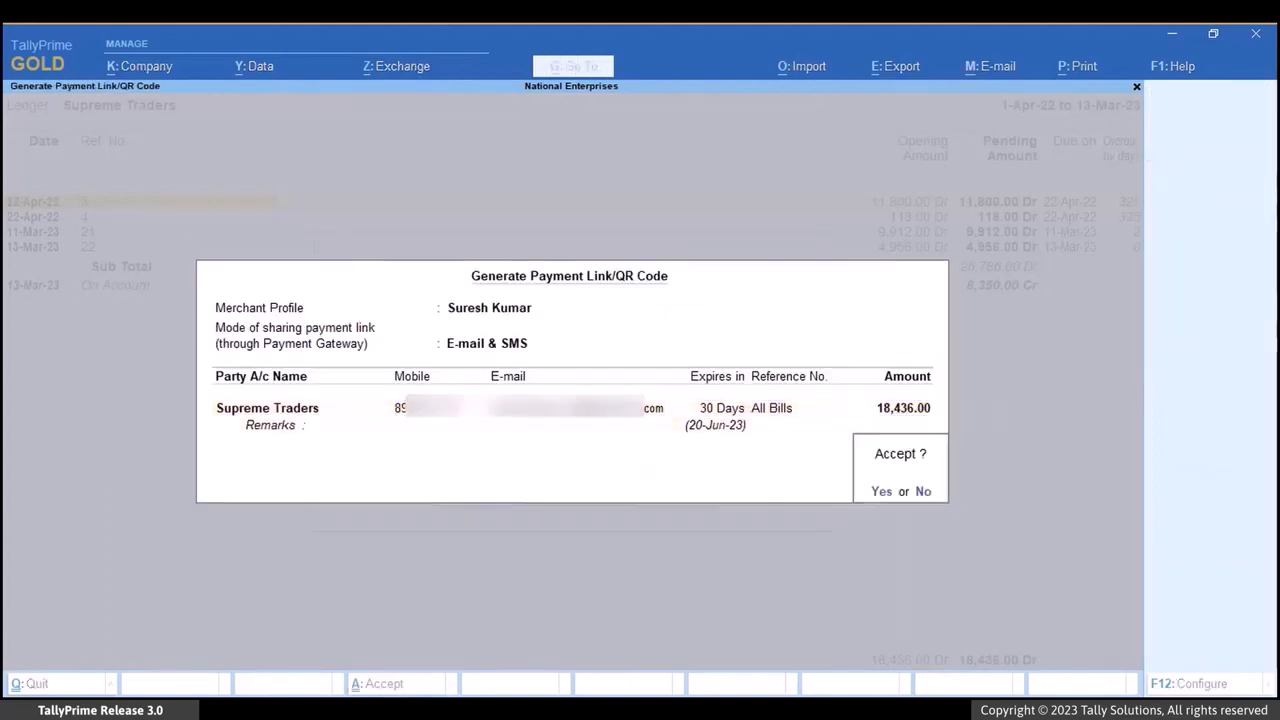
{"action": "key", "text": "Return"}
{"action": "key", "text": "Return"}
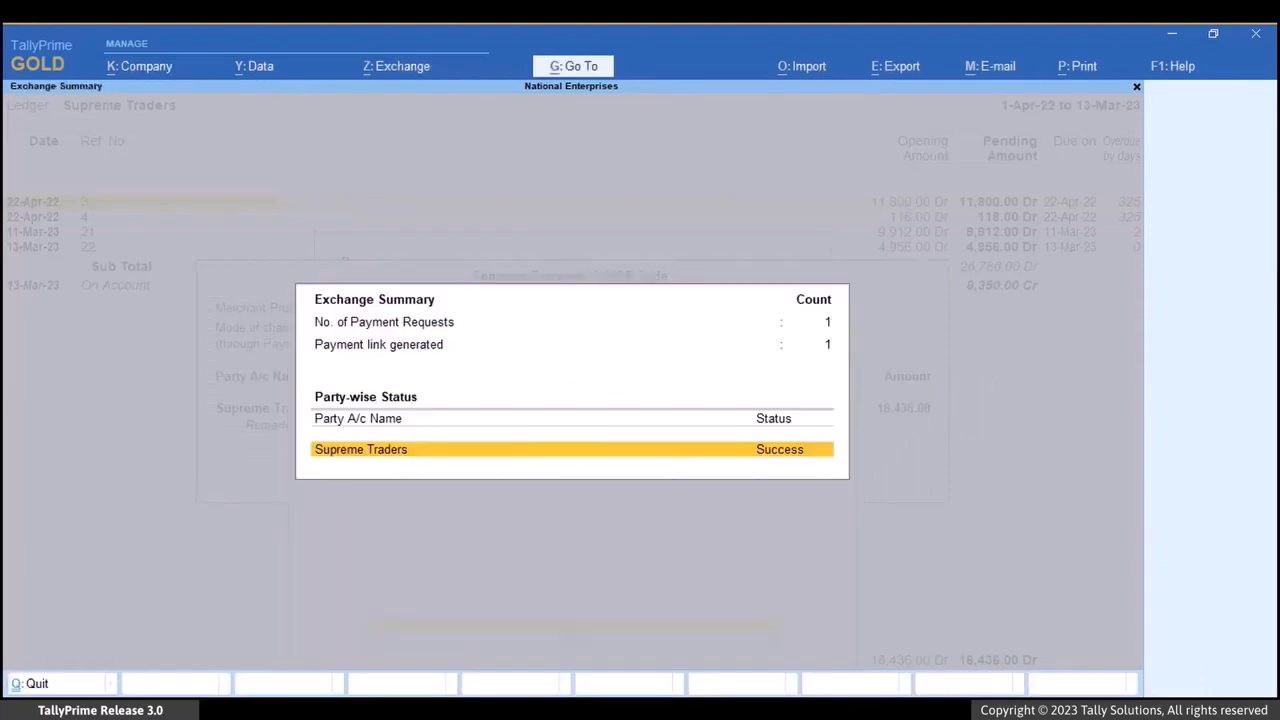
{"action": "key", "text": "Escape"}
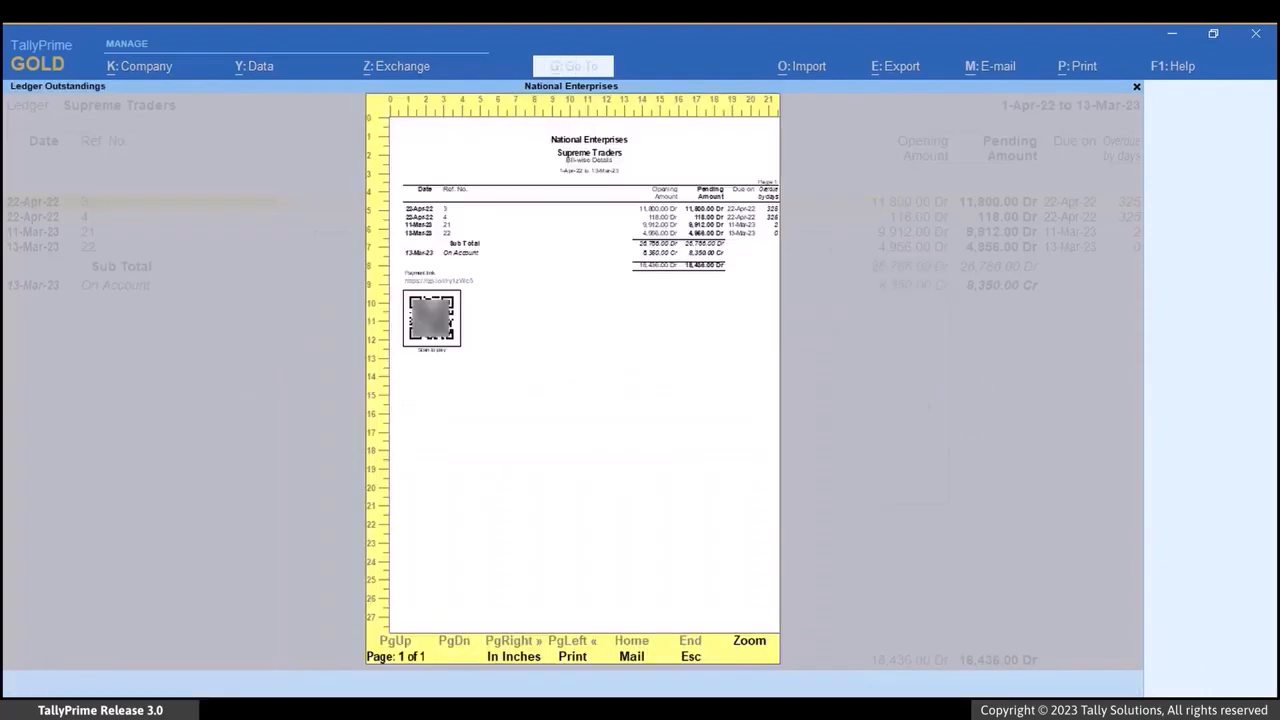
{"action": "key", "text": "alt+z"}
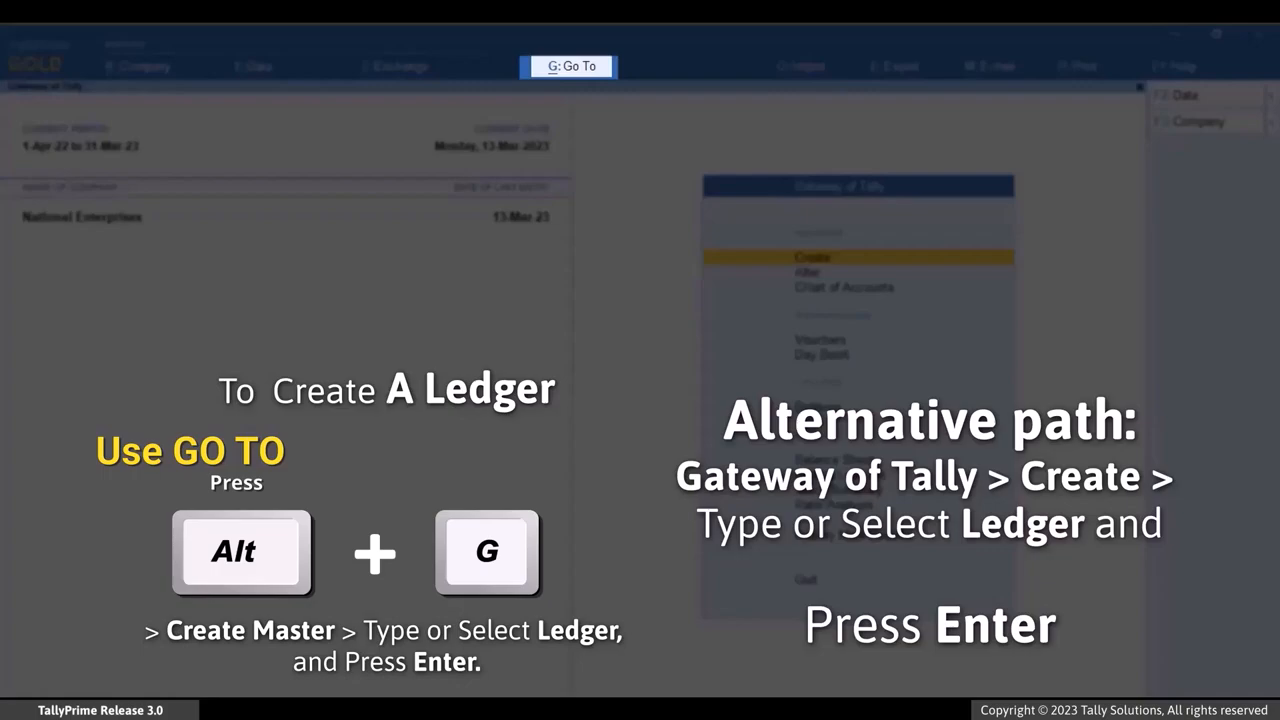
Create a new ledger named 'Payment Gateway' under the Bank Accounts group
{"action": "key", "text": "alt+g"}
{"action": "key", "text": "Up"}
{"action": "key", "text": "Up"}
{"action": "key", "text": "Up"}
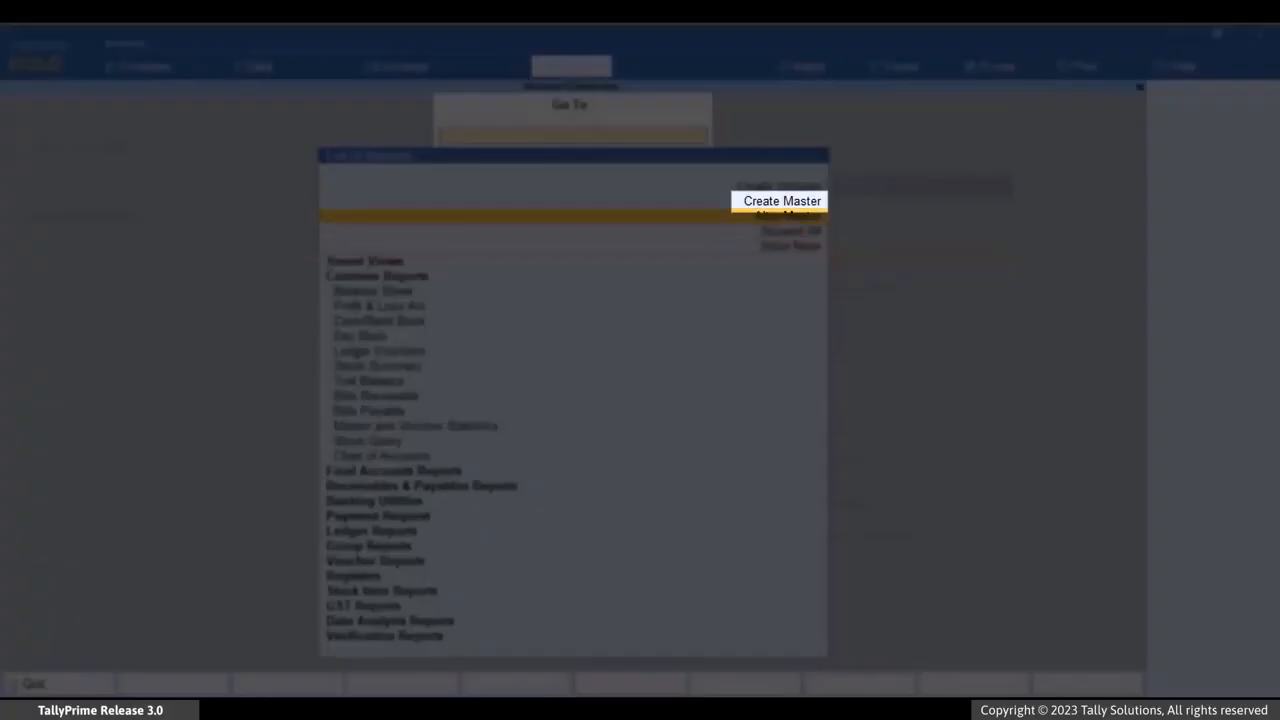
{"action": "key", "text": "Return"}
{"action": "key", "text": "Down"}
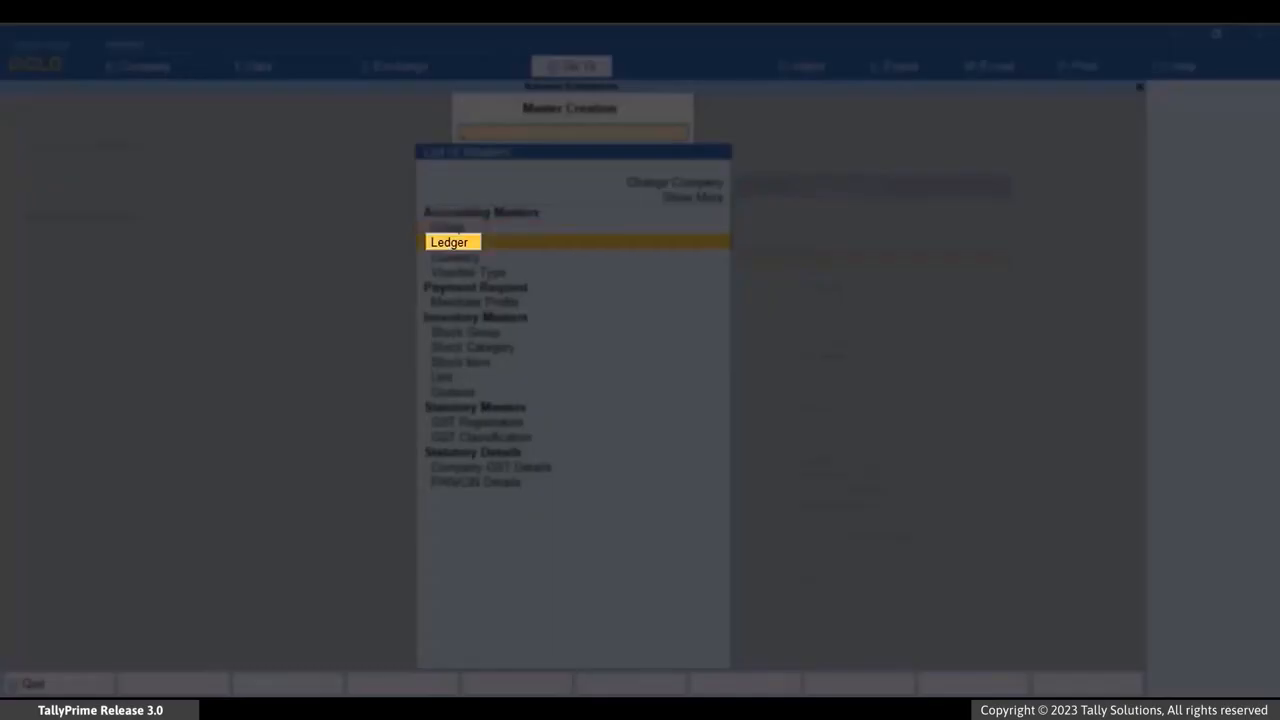
{"action": "key", "text": "Return"}
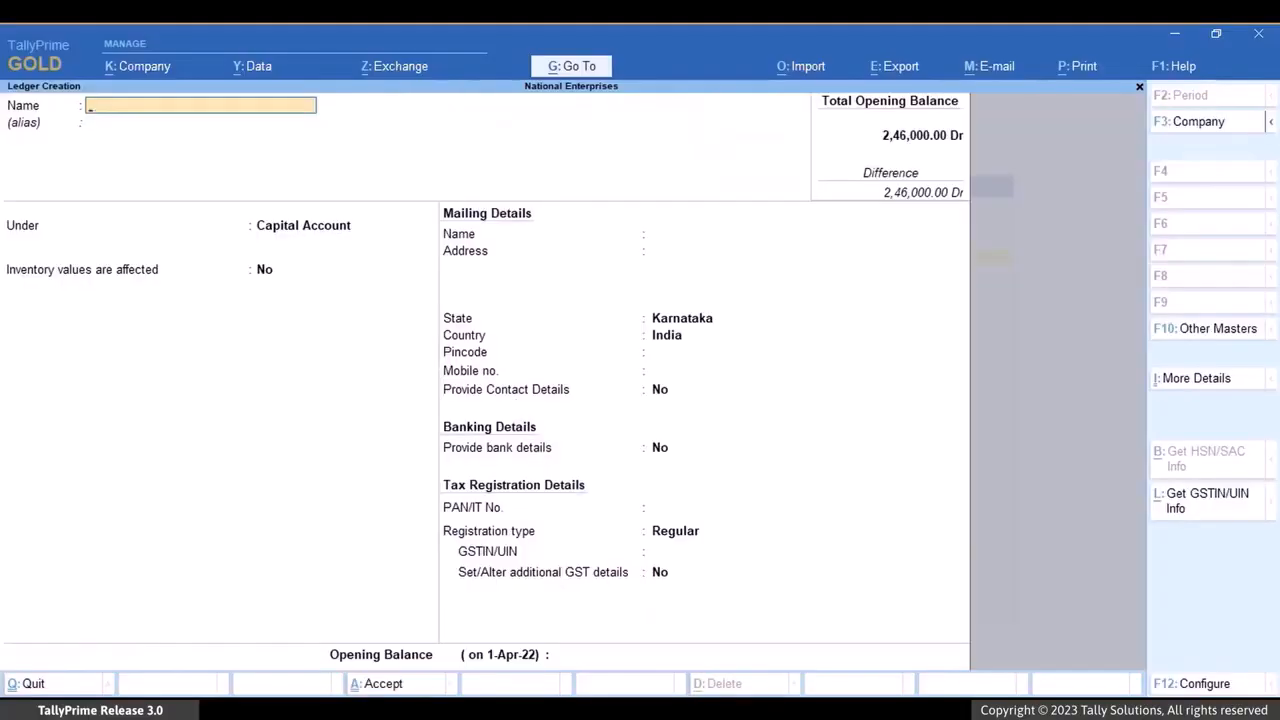
{"action": "type", "text": "Payment Gateway"}
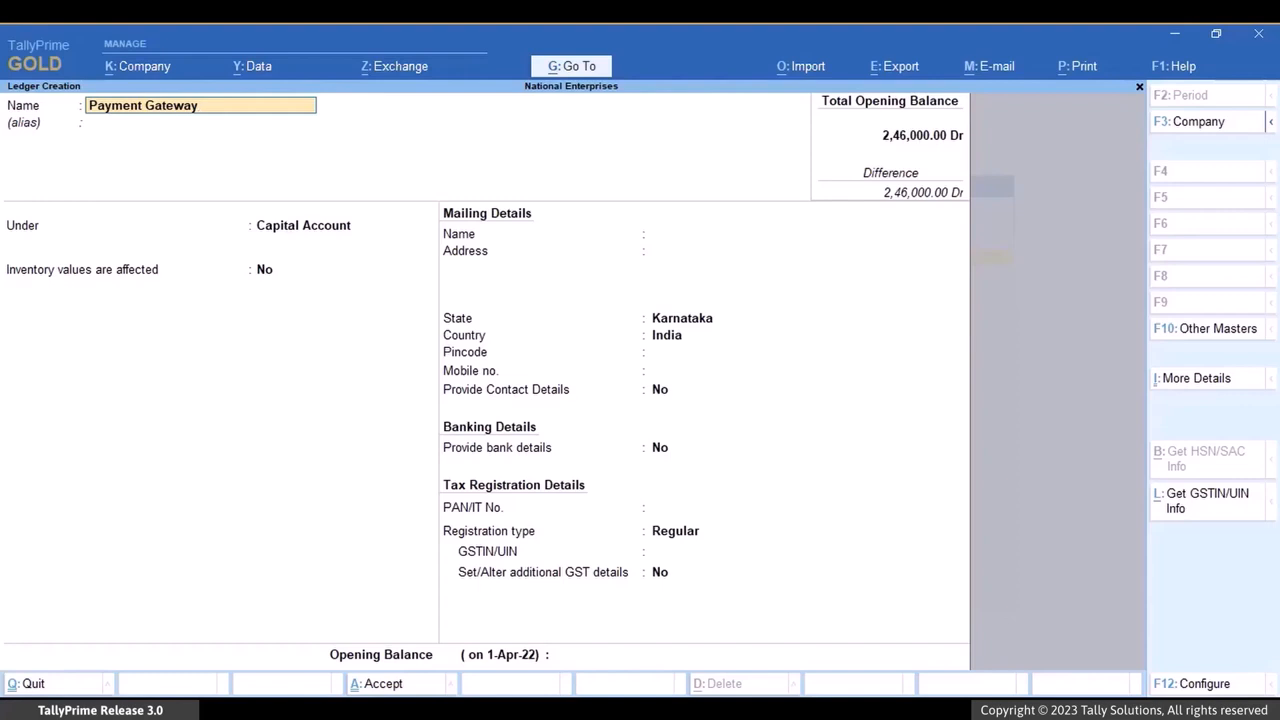
{"action": "key", "text": "Return"}
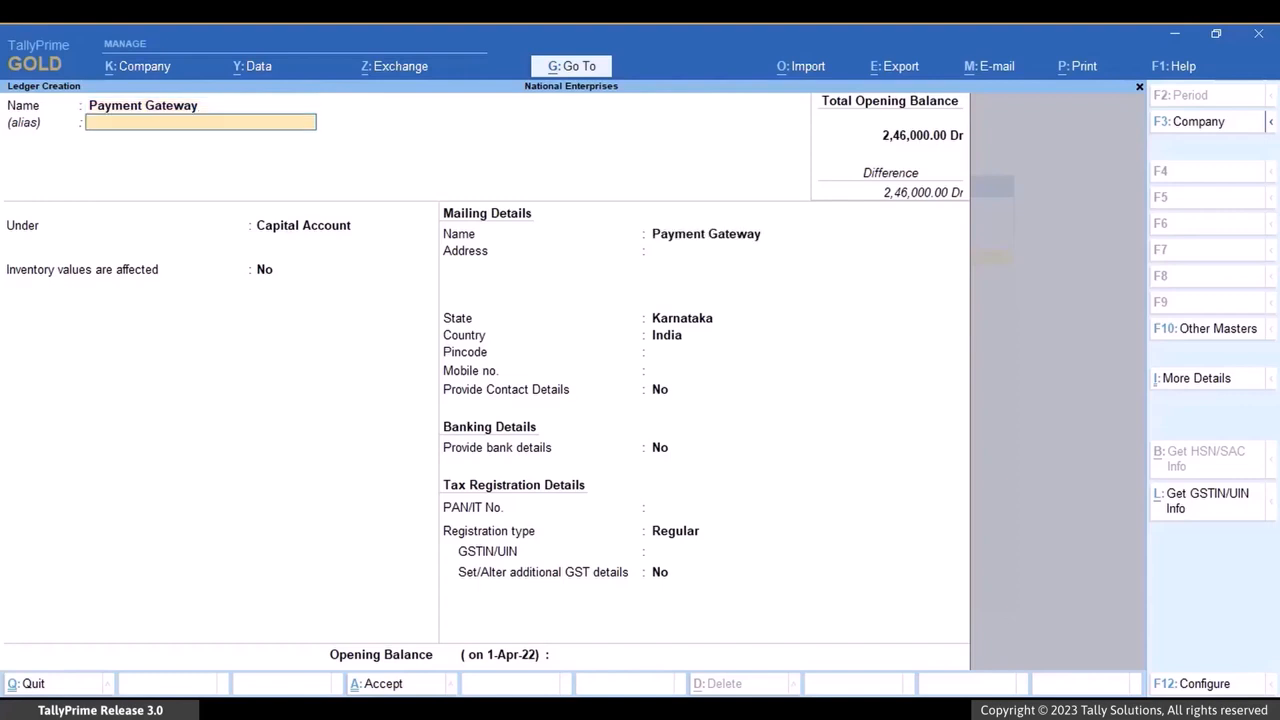
{"action": "key", "text": "Return"}
{"action": "key", "text": "Up"}
{"action": "key", "text": "Up"}
{"action": "key", "text": "Up"}
{"action": "key", "text": "Up"}
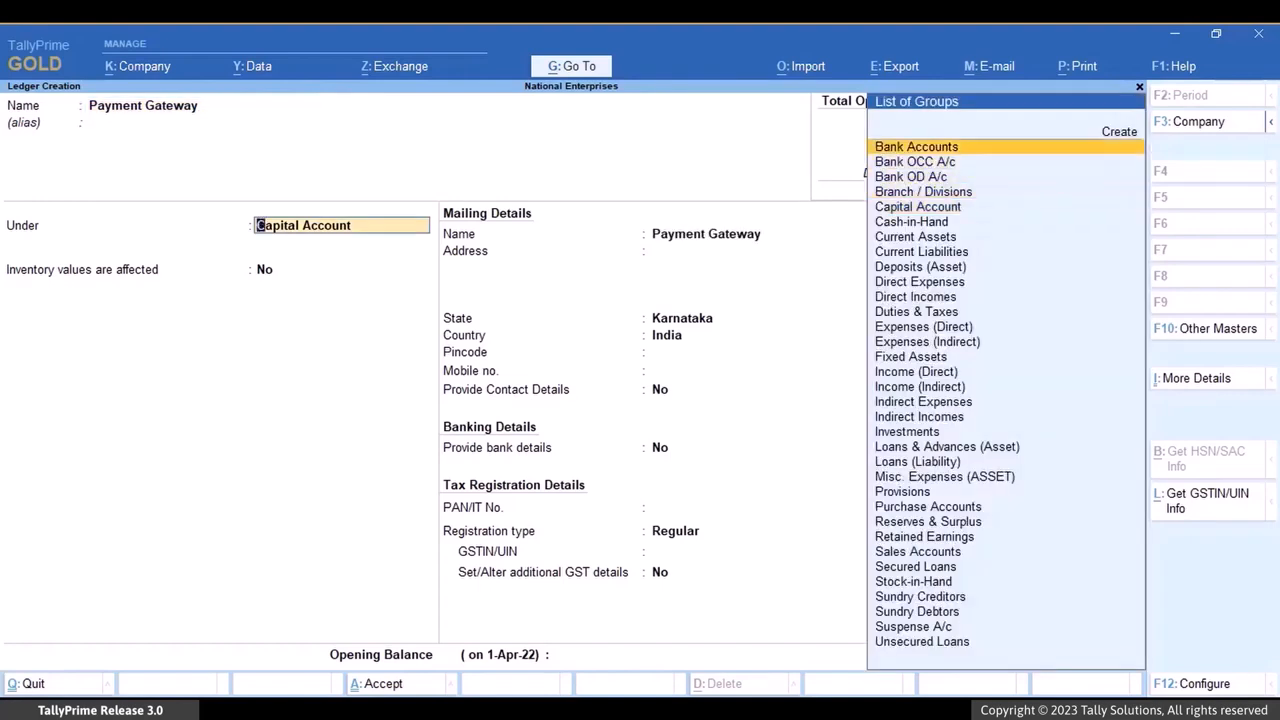
{"action": "key", "text": "Return"}
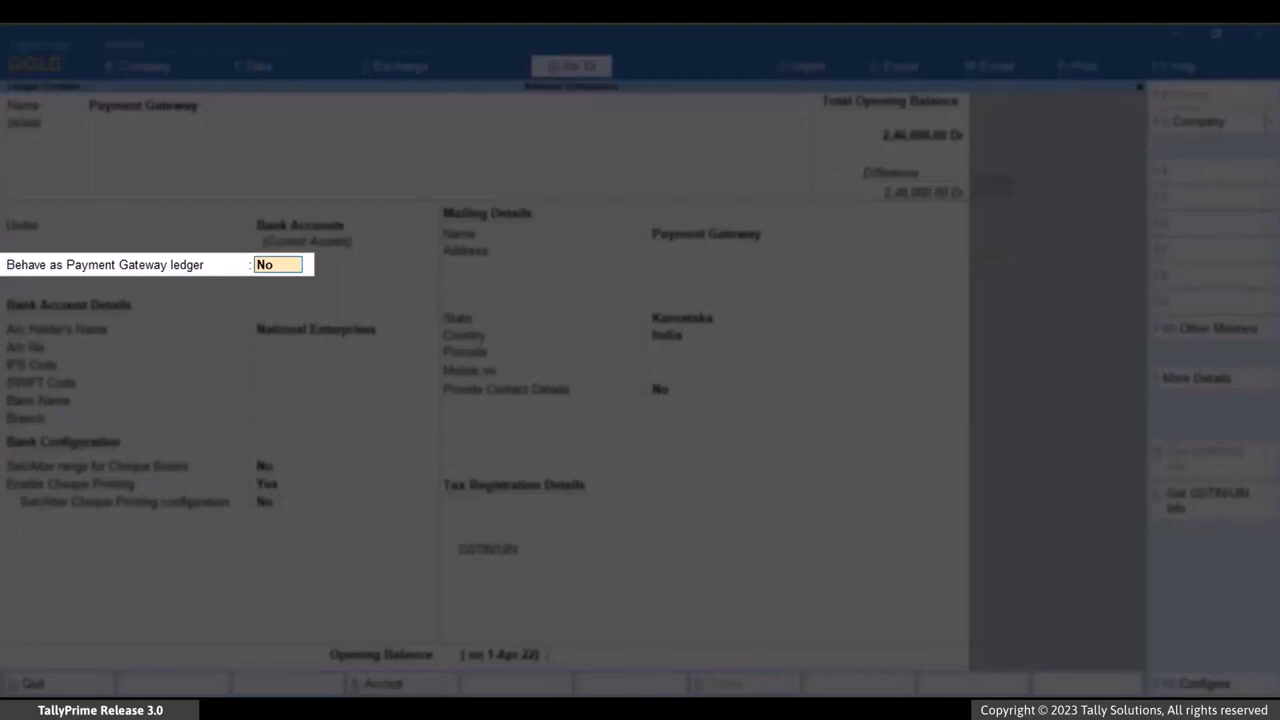
Make it behave as a payment gateway ledger using RazorPay (India), and save it
{"action": "type", "text": "Yes"}
{"action": "key", "text": "Return"}
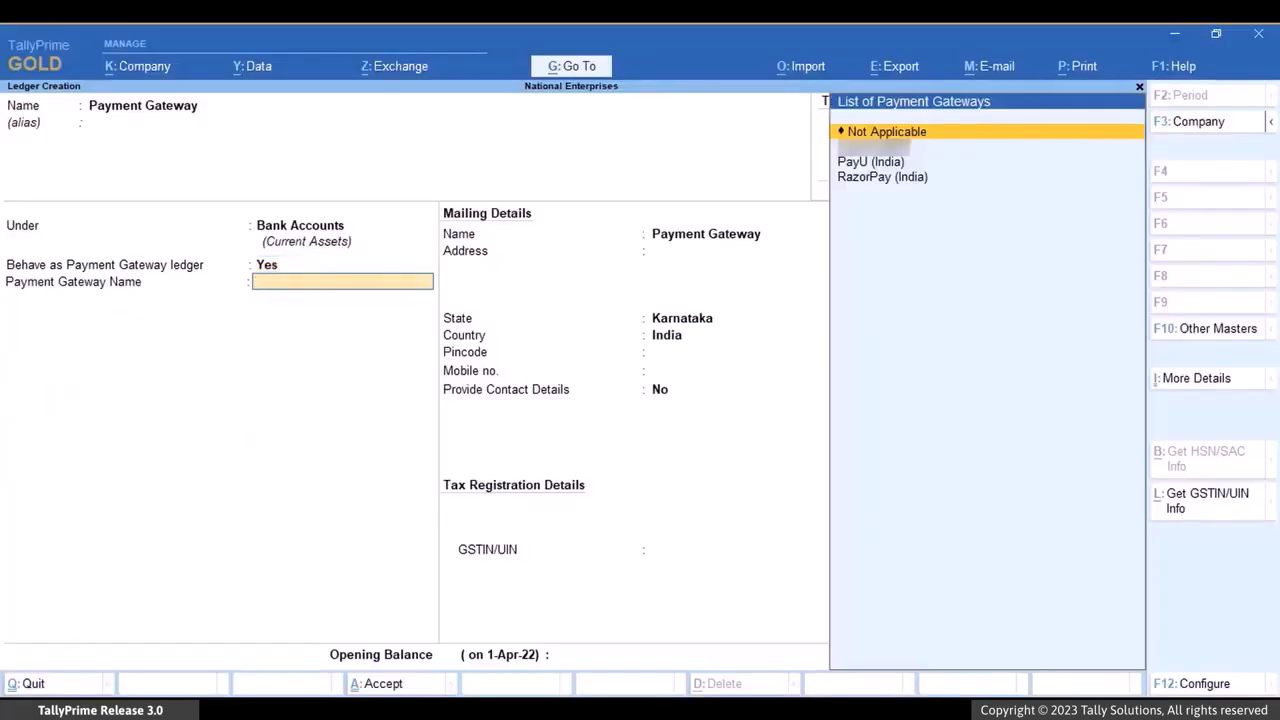
{"action": "key", "text": "Down"}
{"action": "key", "text": "Down"}
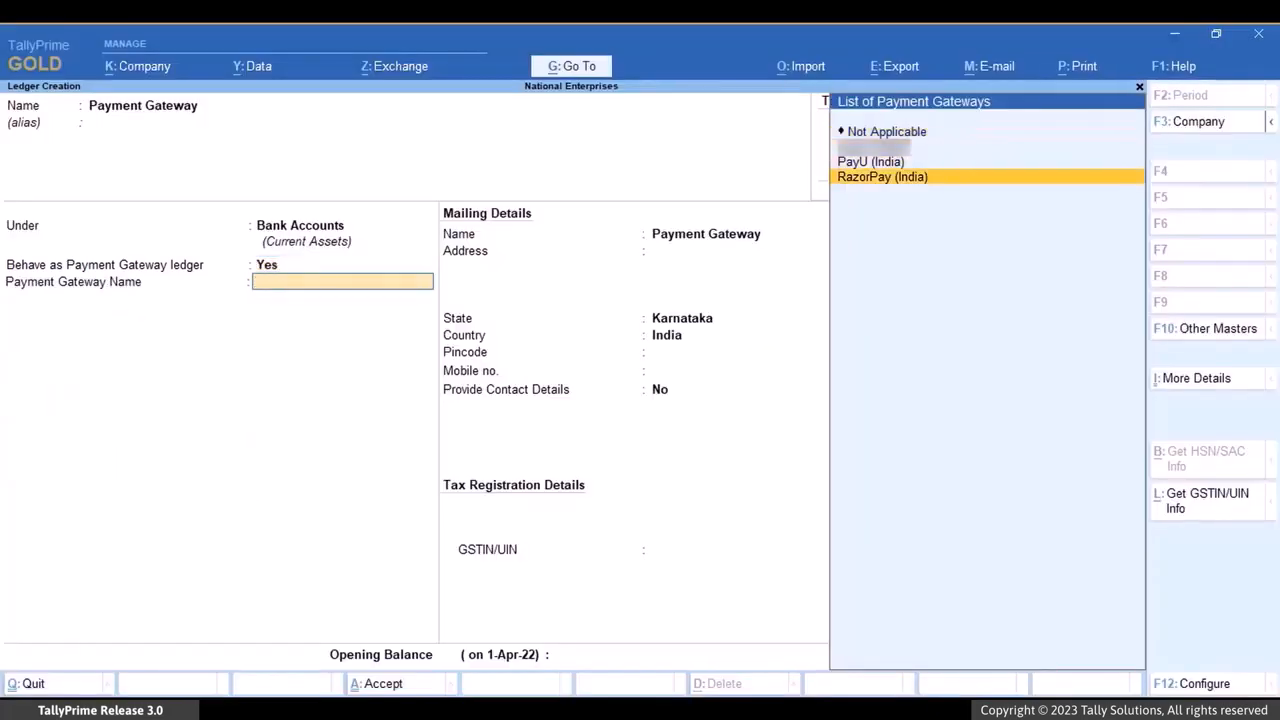
{"action": "key", "text": "Return"}
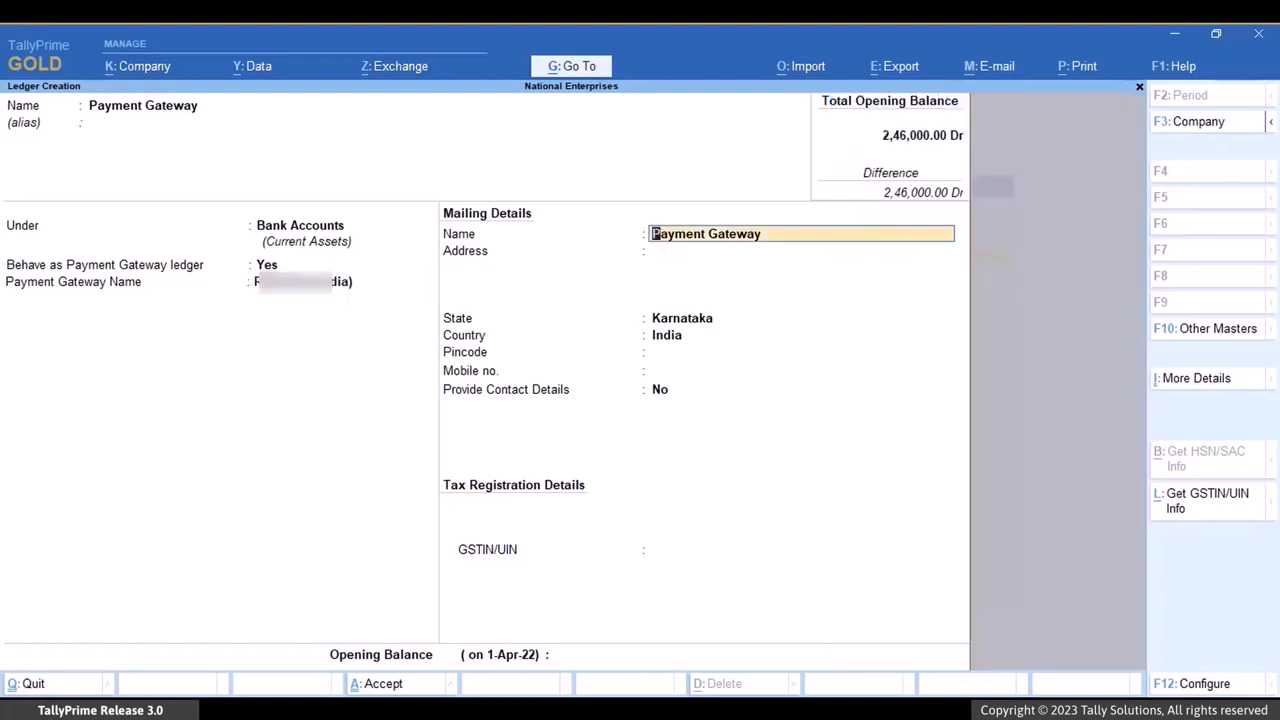
{"action": "key", "text": "Return"}
{"action": "key", "text": "Return"}
{"action": "key", "text": "Return"}
{"action": "key", "text": "Return"}
{"action": "key", "text": "Return"}
{"action": "key", "text": "Return"}
{"action": "key", "text": "Return"}
{"action": "key", "text": "Return"}
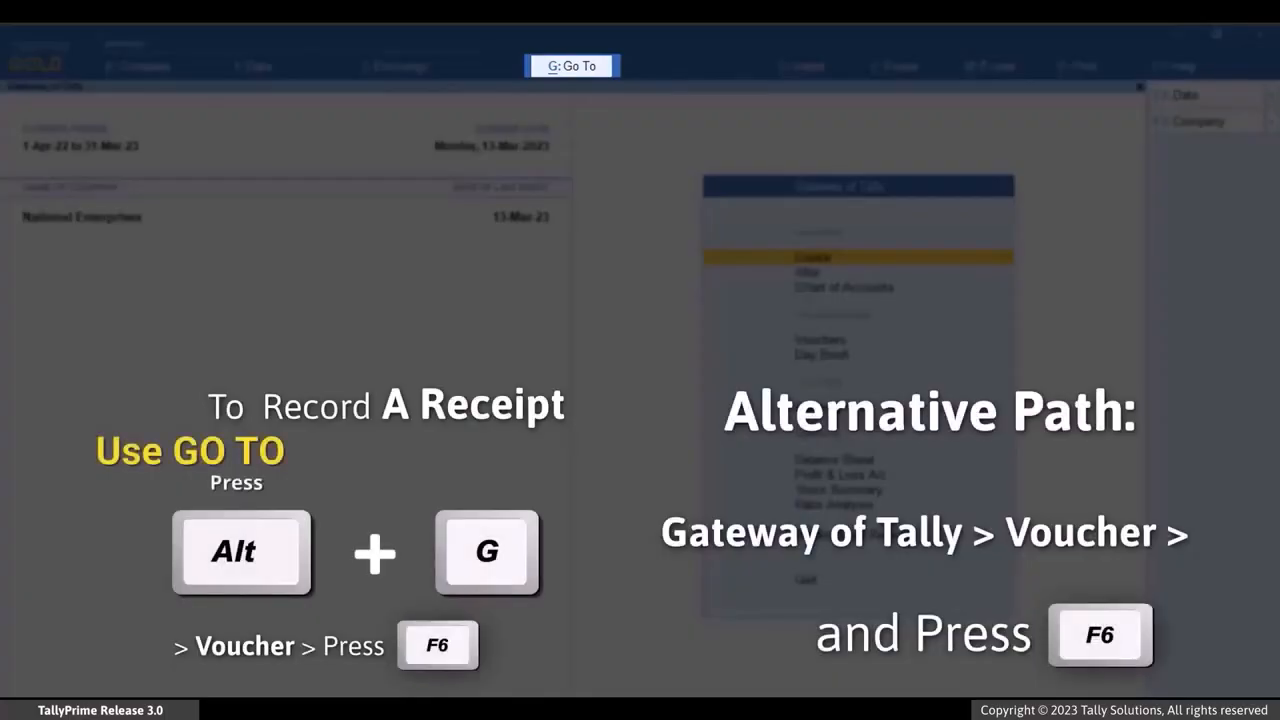
Start a Receipt into Payment Gateway from Supreme Traders for 24,780.00 against bill 19
{"action": "key", "text": "alt+g"}
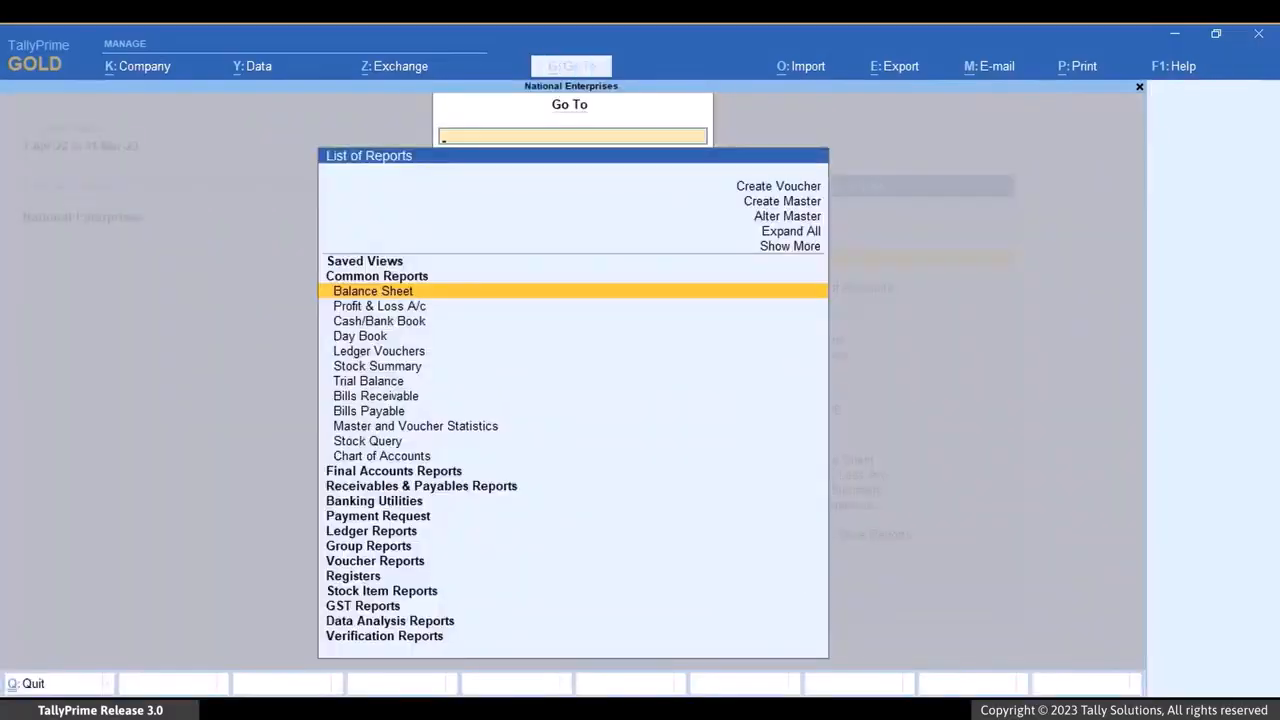
{"action": "key", "text": "Up"}
{"action": "key", "text": "Up"}
{"action": "key", "text": "Up"}
{"action": "key", "text": "Up"}
{"action": "key", "text": "Up"}
{"action": "key", "text": "Up"}
{"action": "key", "text": "Return"}
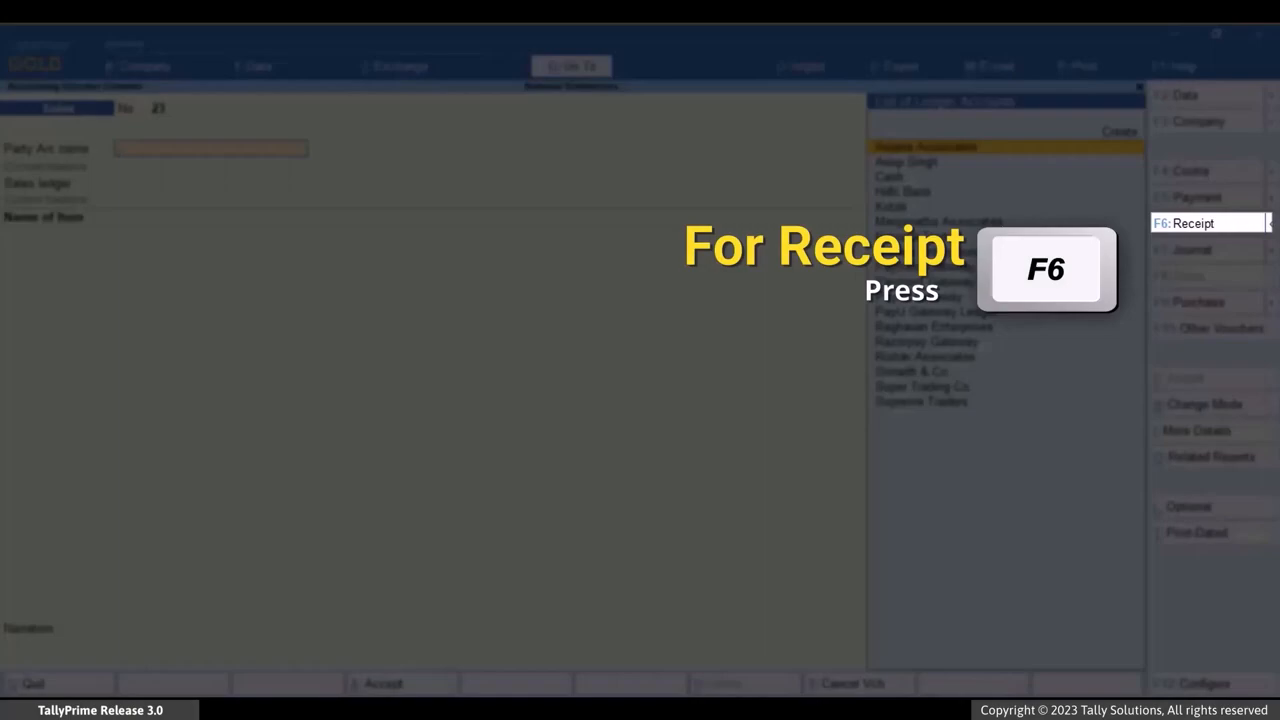
{"action": "key", "text": "F6"}
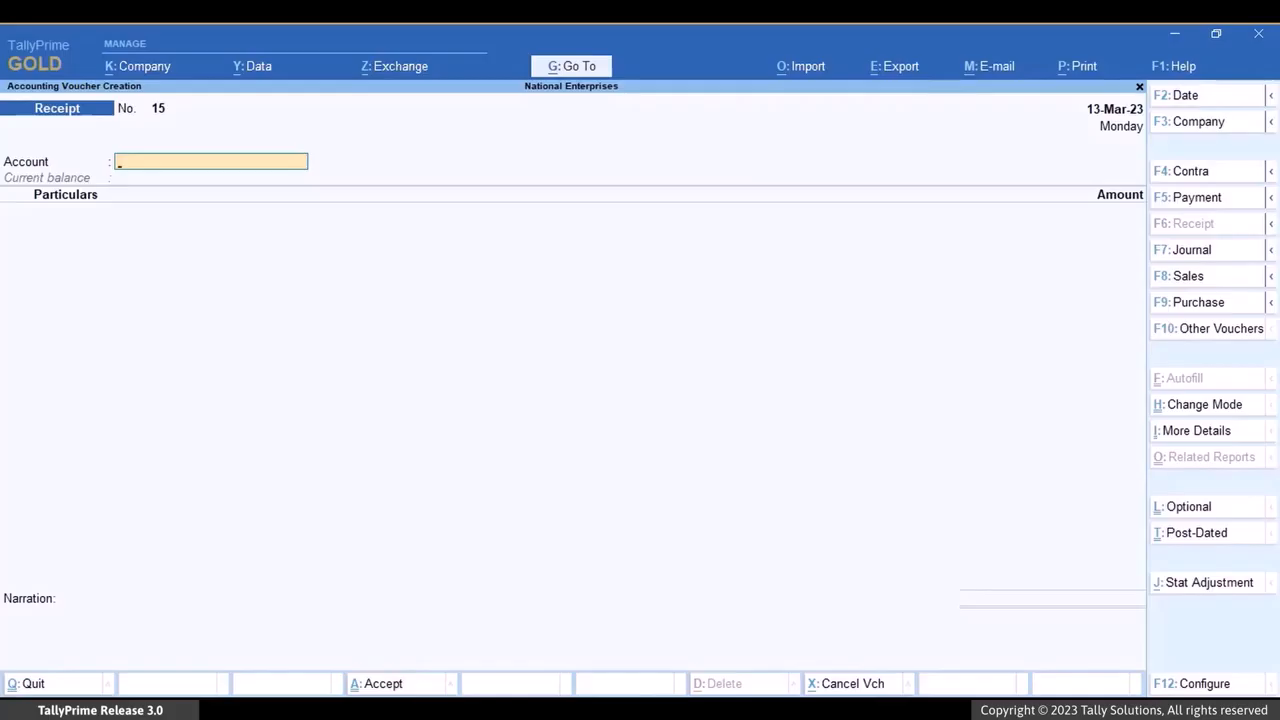
{"action": "key", "text": "Down"}
{"action": "key", "text": "Down"}
{"action": "key", "text": "Down"}
{"action": "key", "text": "Down"}
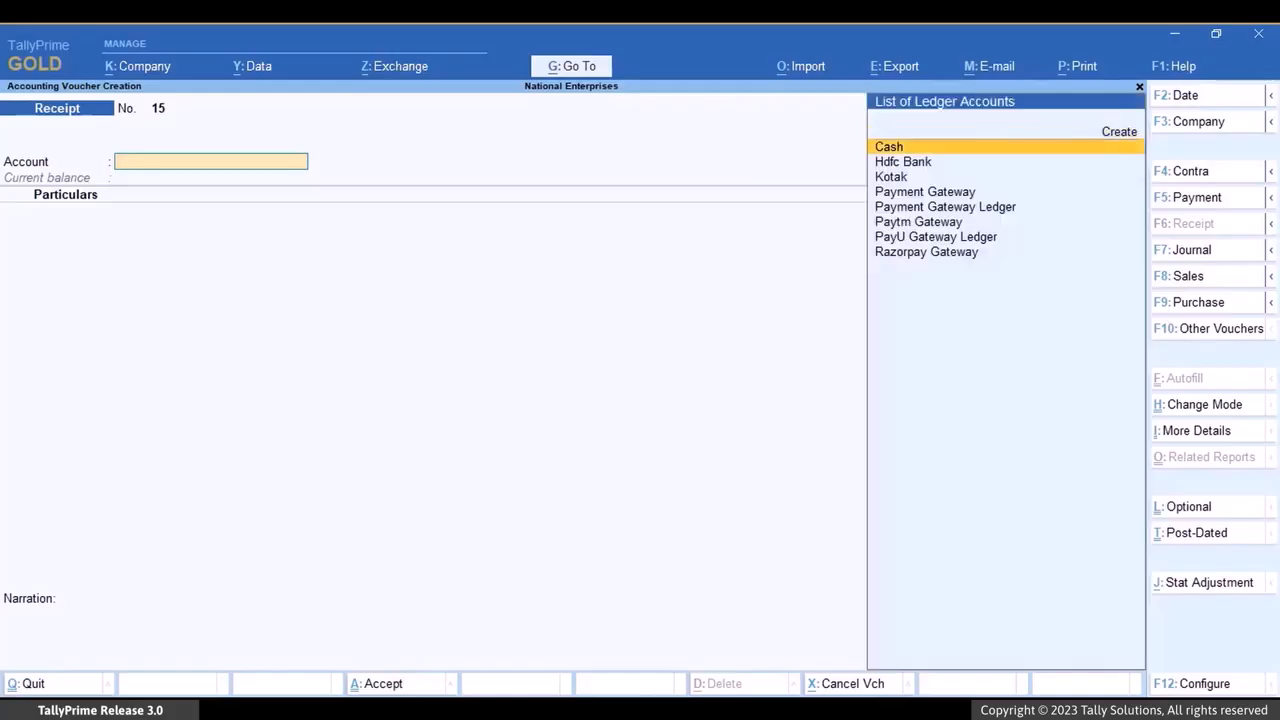
{"action": "key", "text": "Return"}
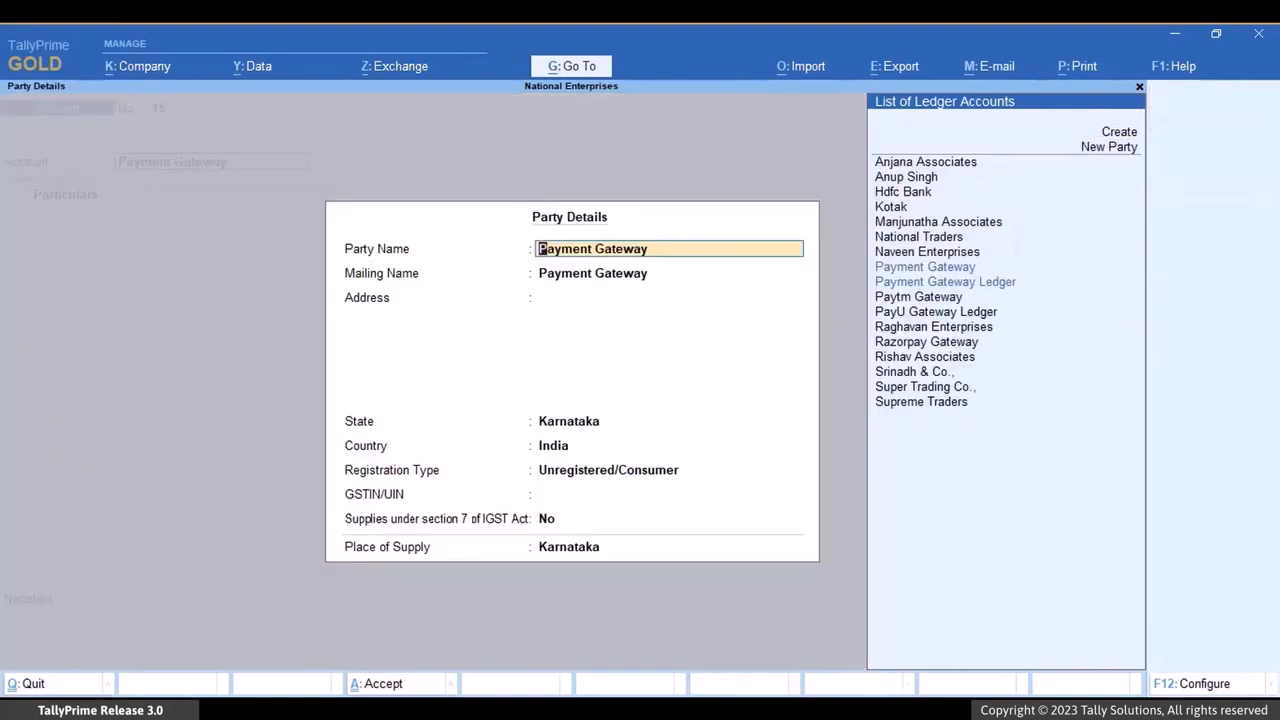
{"action": "key", "text": "ctrl+a"}
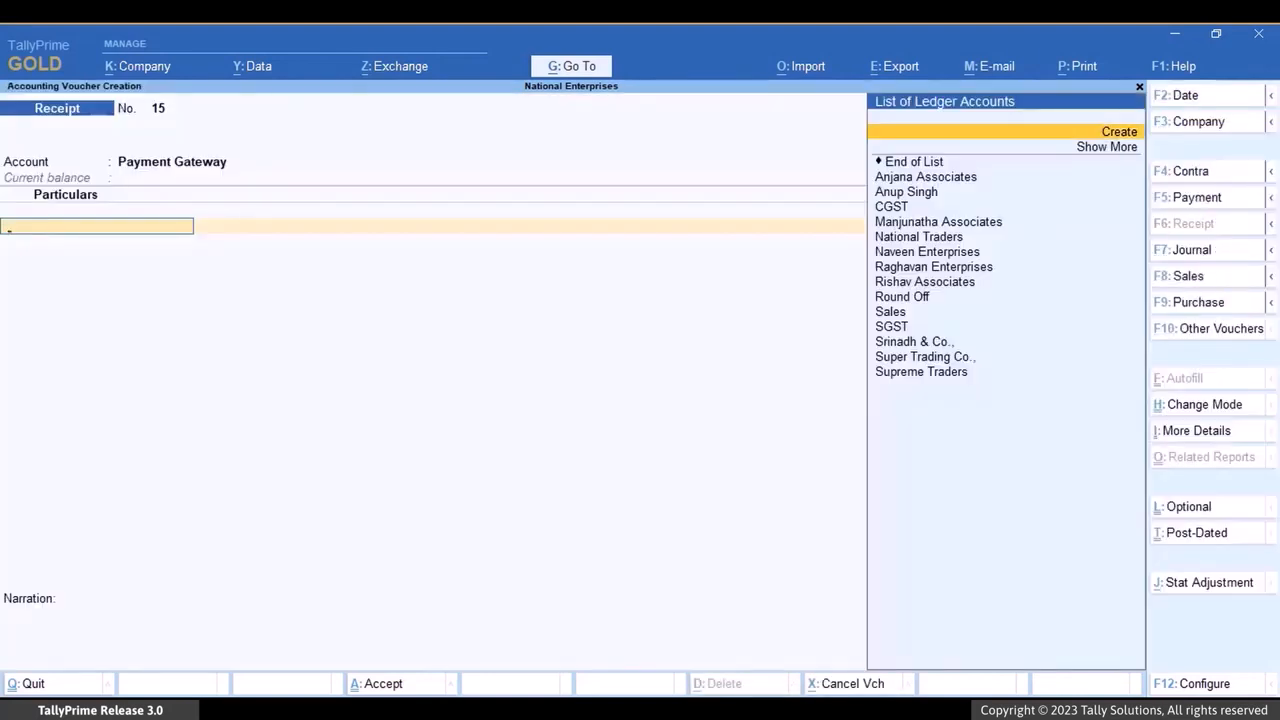
{"action": "key", "text": "Down"}
{"action": "key", "text": "Down"}
{"action": "key", "text": "Down"}
{"action": "key", "text": "Down"}
{"action": "key", "text": "Down"}
{"action": "key", "text": "Down"}
{"action": "key", "text": "Down"}
{"action": "key", "text": "Down"}
{"action": "key", "text": "Down"}
{"action": "key", "text": "Down"}
{"action": "key", "text": "Down"}
{"action": "key", "text": "Down"}
{"action": "key", "text": "Down"}
{"action": "key", "text": "Down"}
{"action": "key", "text": "Down"}
{"action": "key", "text": "Down"}
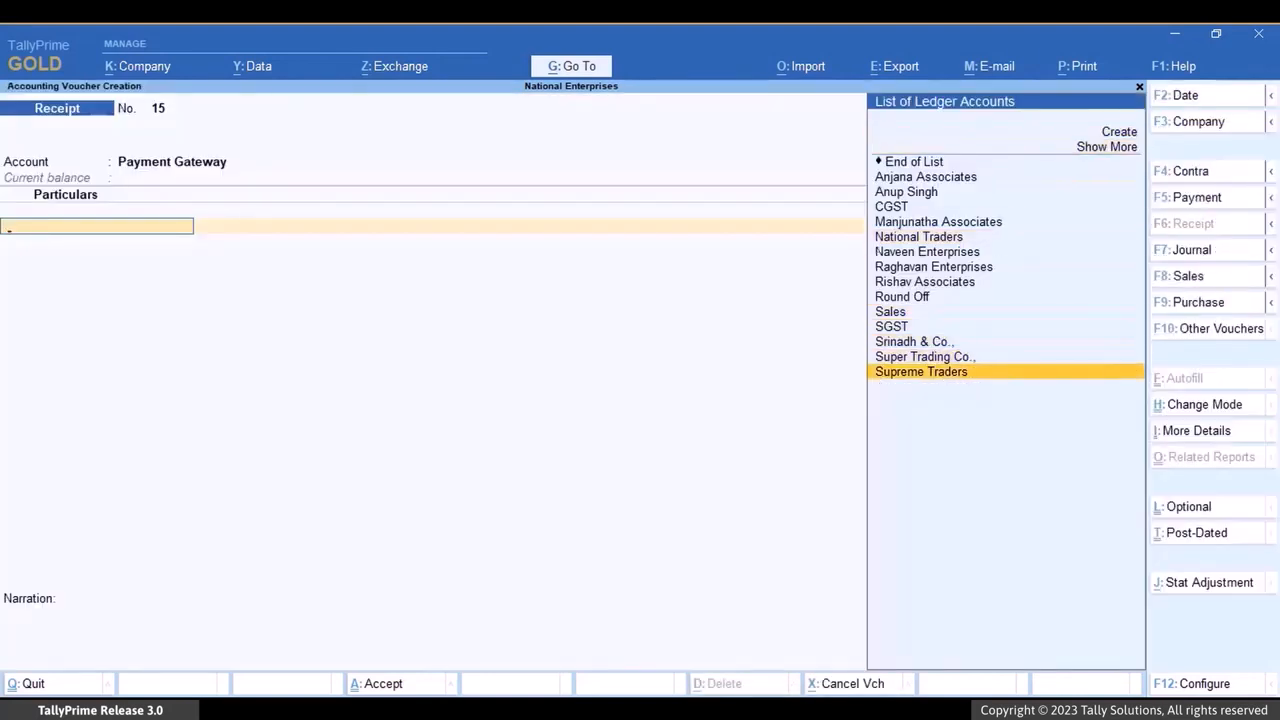
{"action": "key", "text": "Return"}
{"action": "type", "text": "24"}
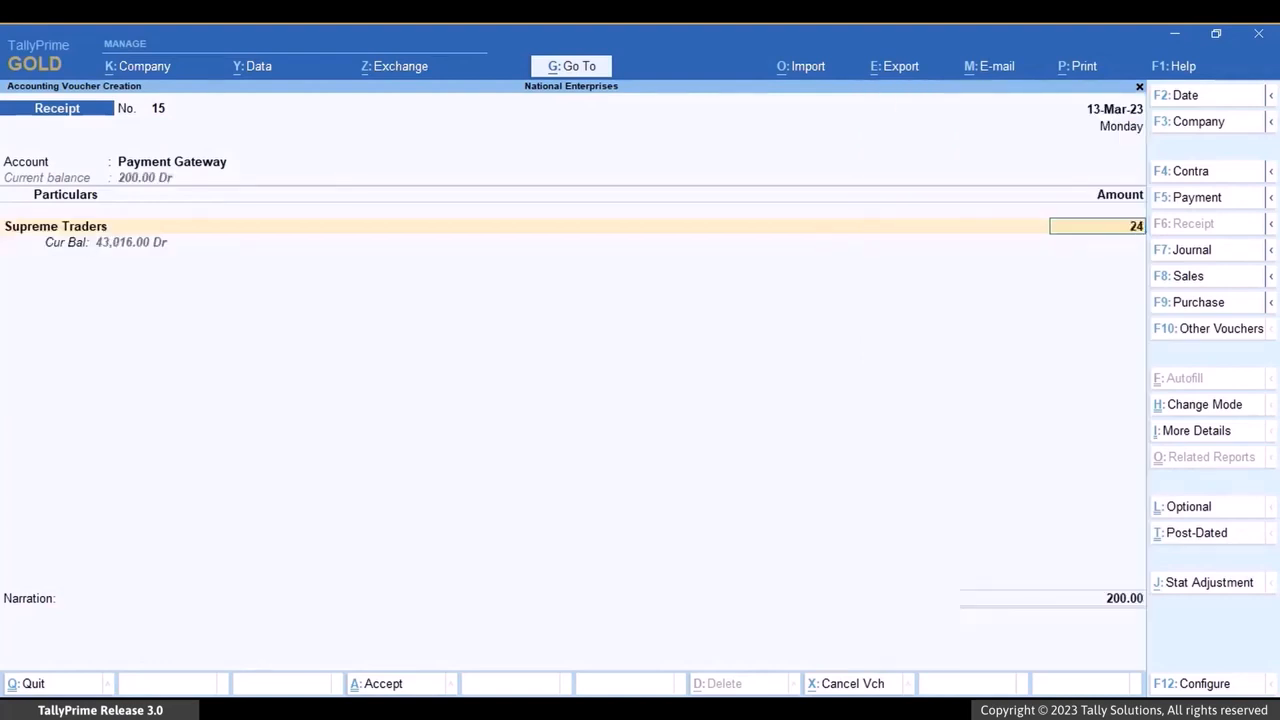
{"action": "type", "text": "780"}
{"action": "key", "text": "Return"}
{"action": "key", "text": "Return"}
{"action": "key", "text": "Return"}
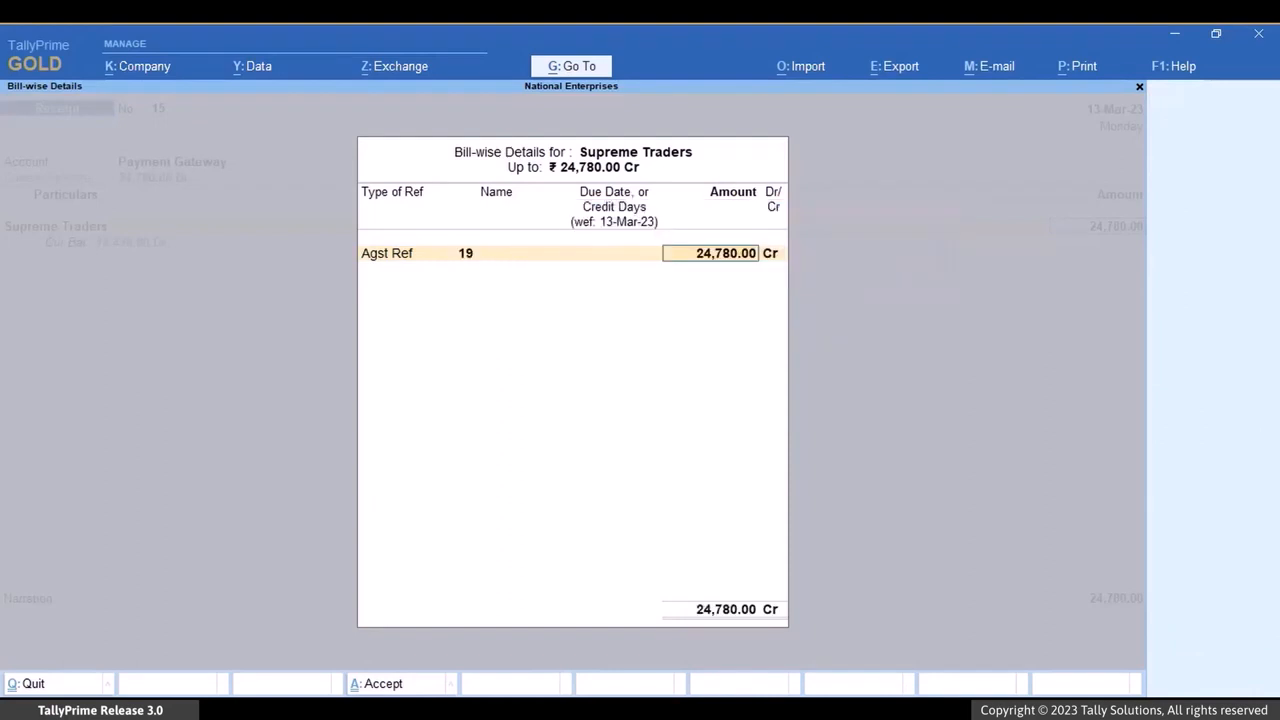
{"action": "key", "text": "Return"}
{"action": "key", "text": "Return"}
{"action": "key", "text": "Return"}
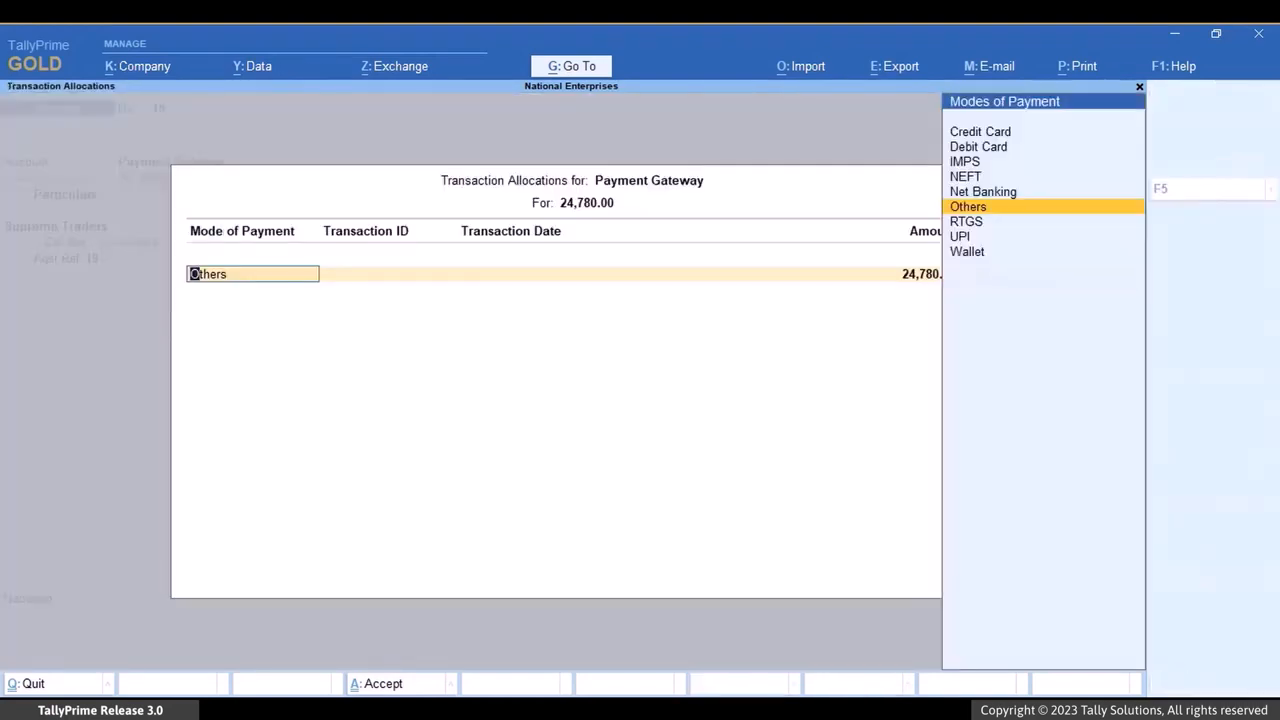
Allocate the payment as UPI with its transaction ID and date 13-Mar-23
{"action": "key", "text": "Down"}
{"action": "key", "text": "Down"}
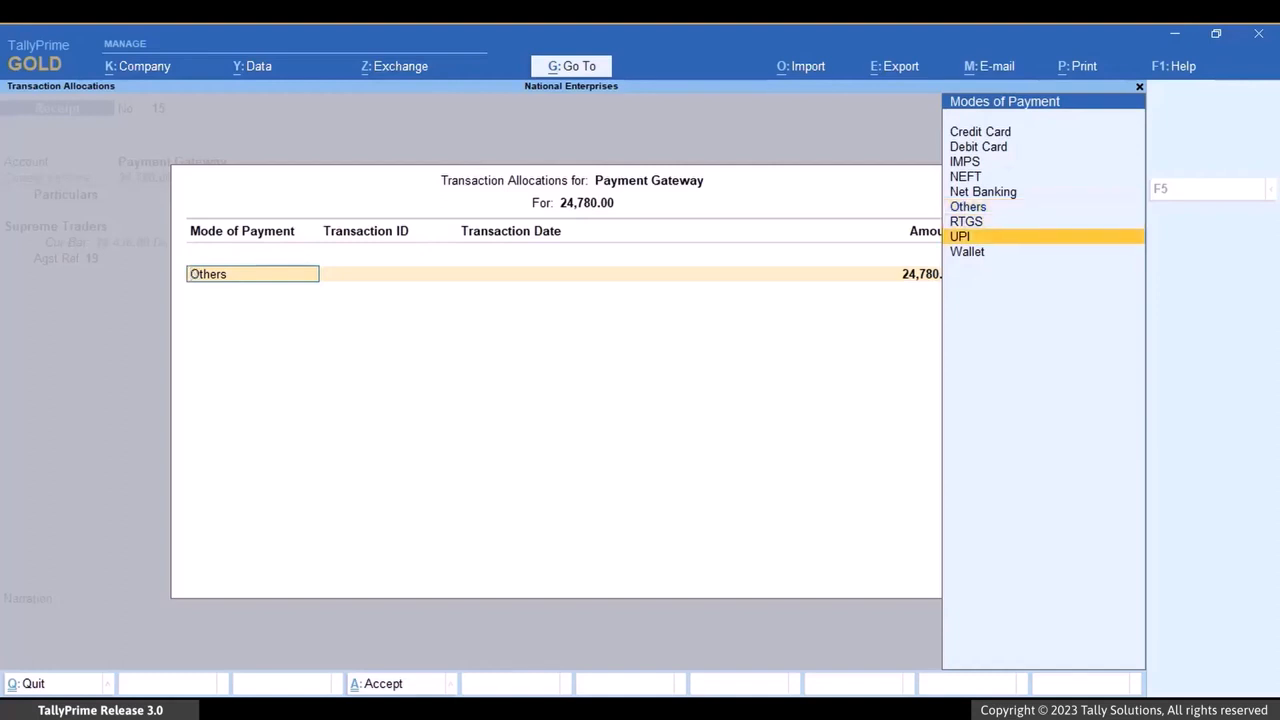
{"action": "key", "text": "Return"}
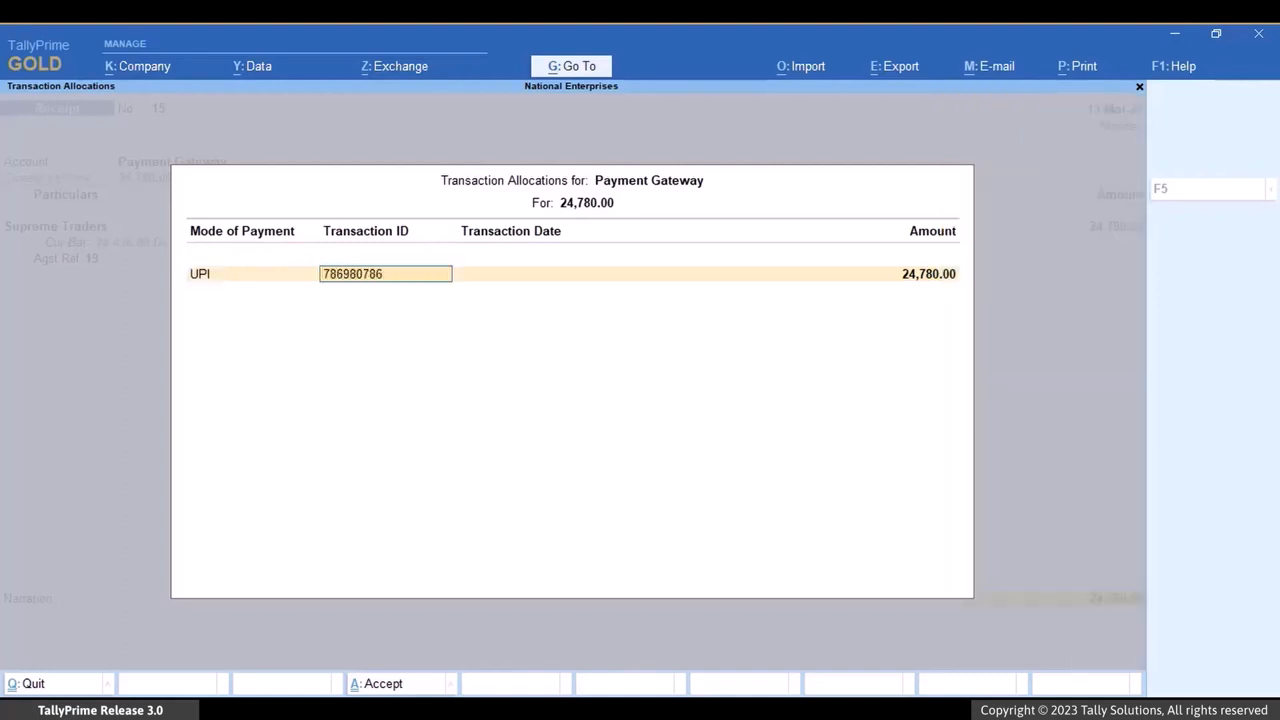
{"action": "key", "text": "Return"}
{"action": "key", "text": "Return"}
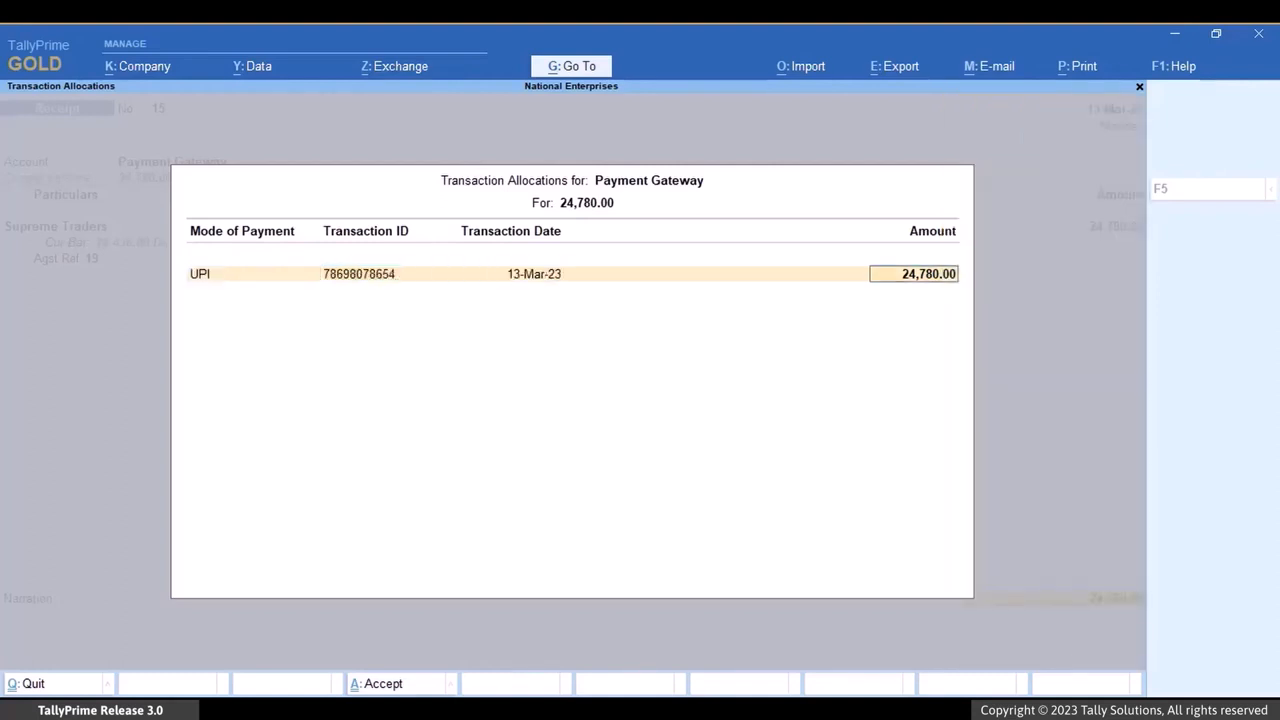
{"action": "key", "text": "Return"}
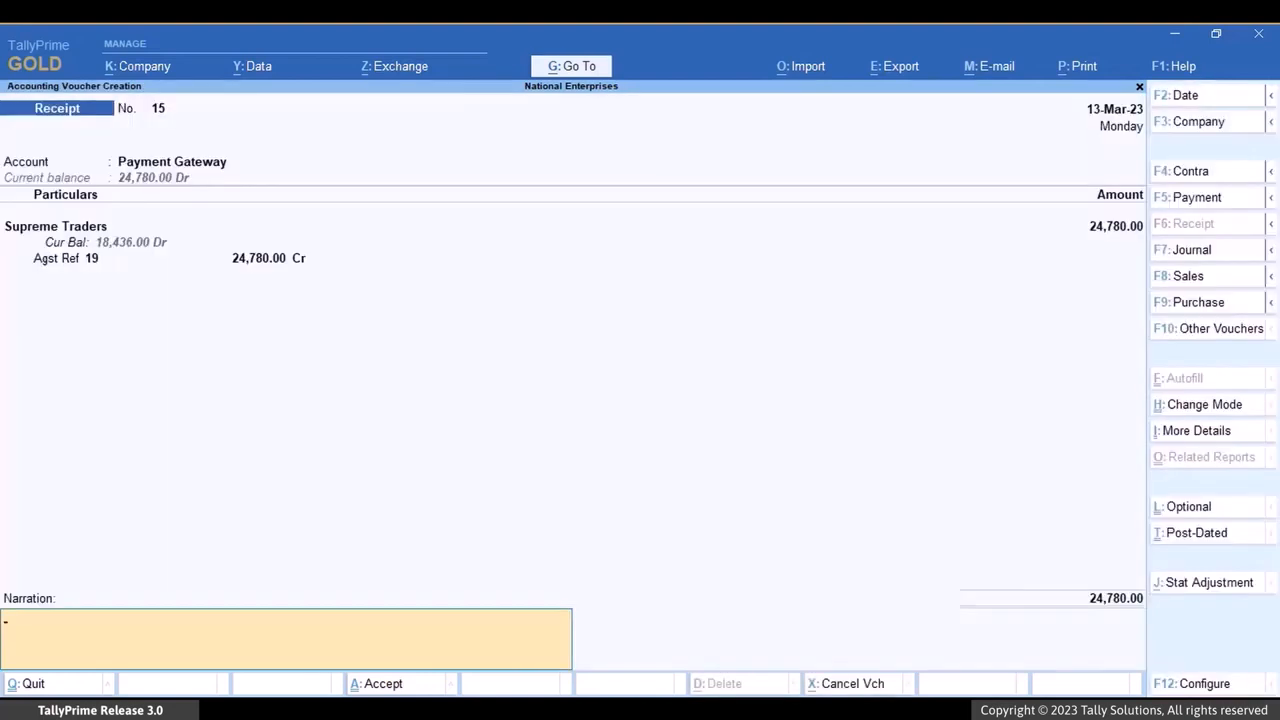
{"action": "key", "text": "Return"}
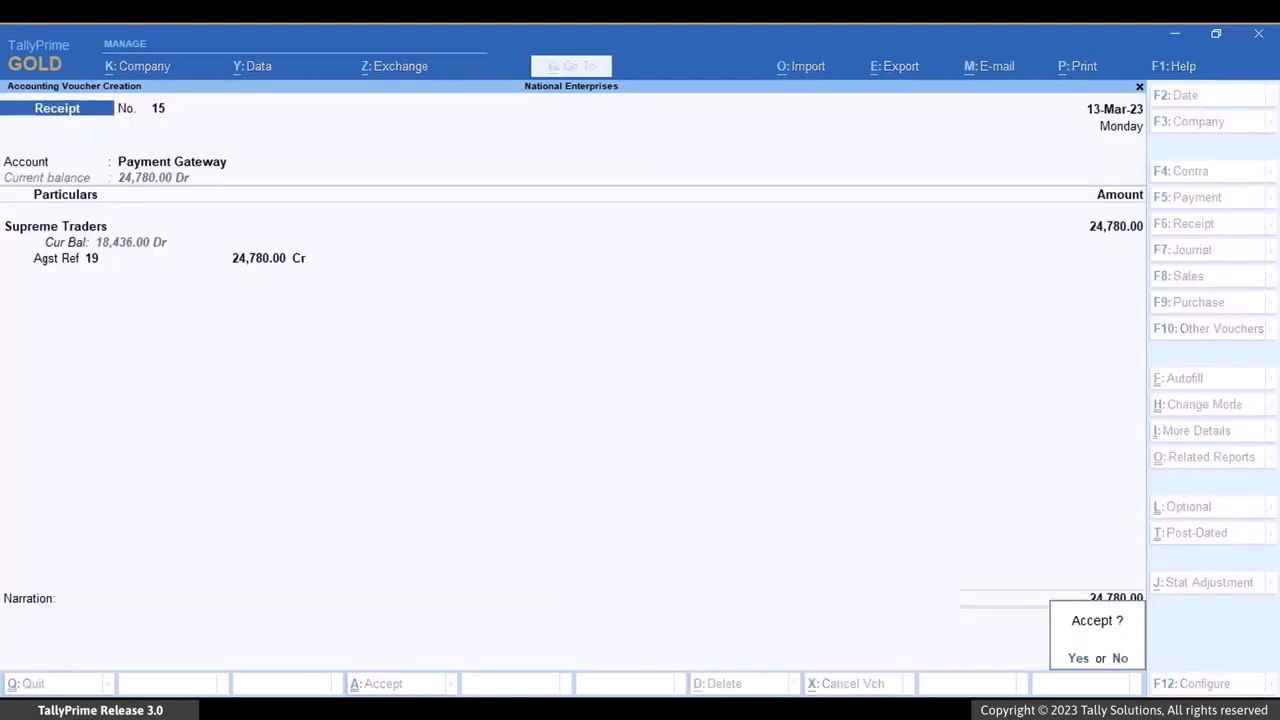
Save Receipt 15 and open Payment Reconciliation for the Payment Gateway Ledger
{"action": "key", "text": "Return"}
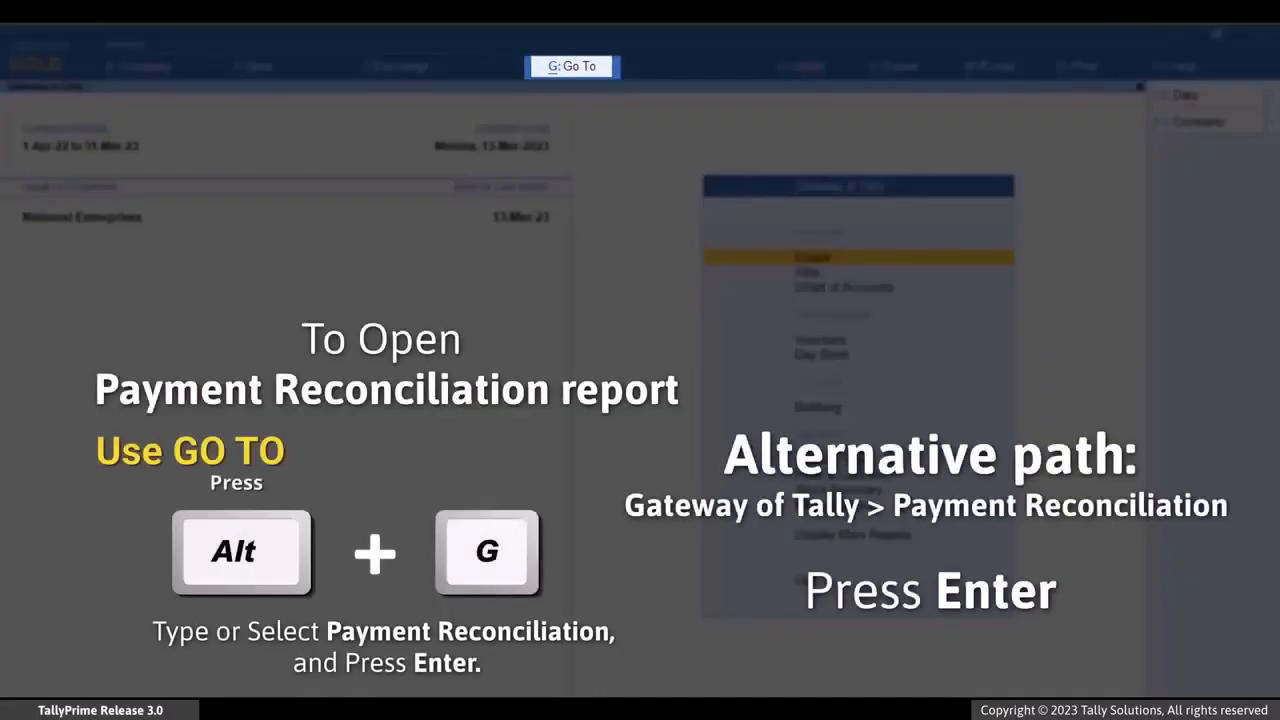
{"action": "key", "text": "alt+g"}
{"action": "type", "text": "Payment"}
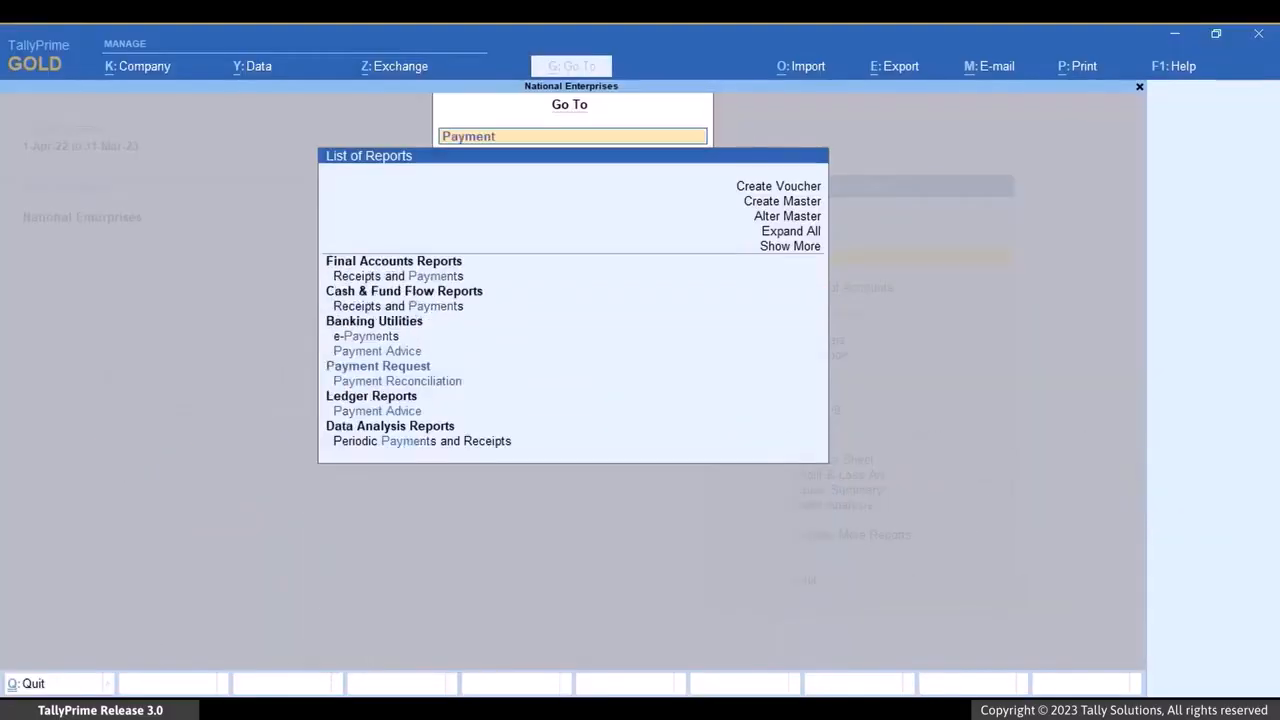
{"action": "key", "text": "Down"}
{"action": "key", "text": "Return"}
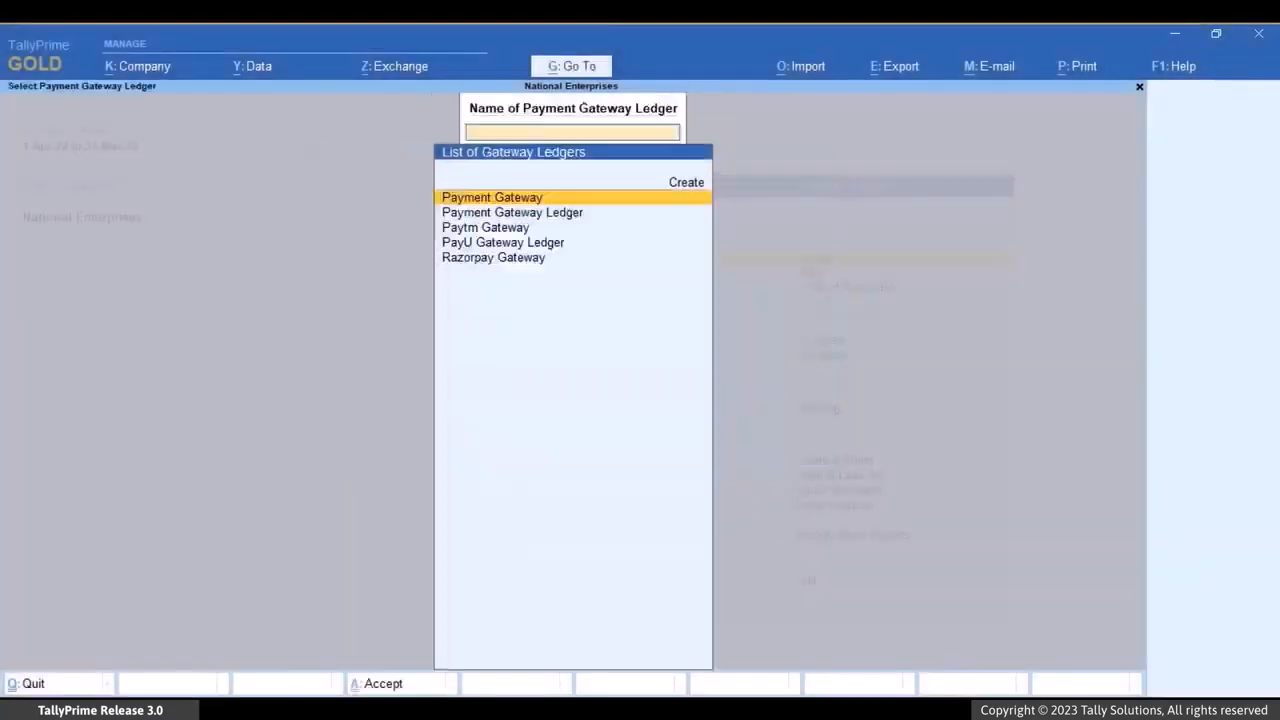
{"action": "key", "text": "Down"}
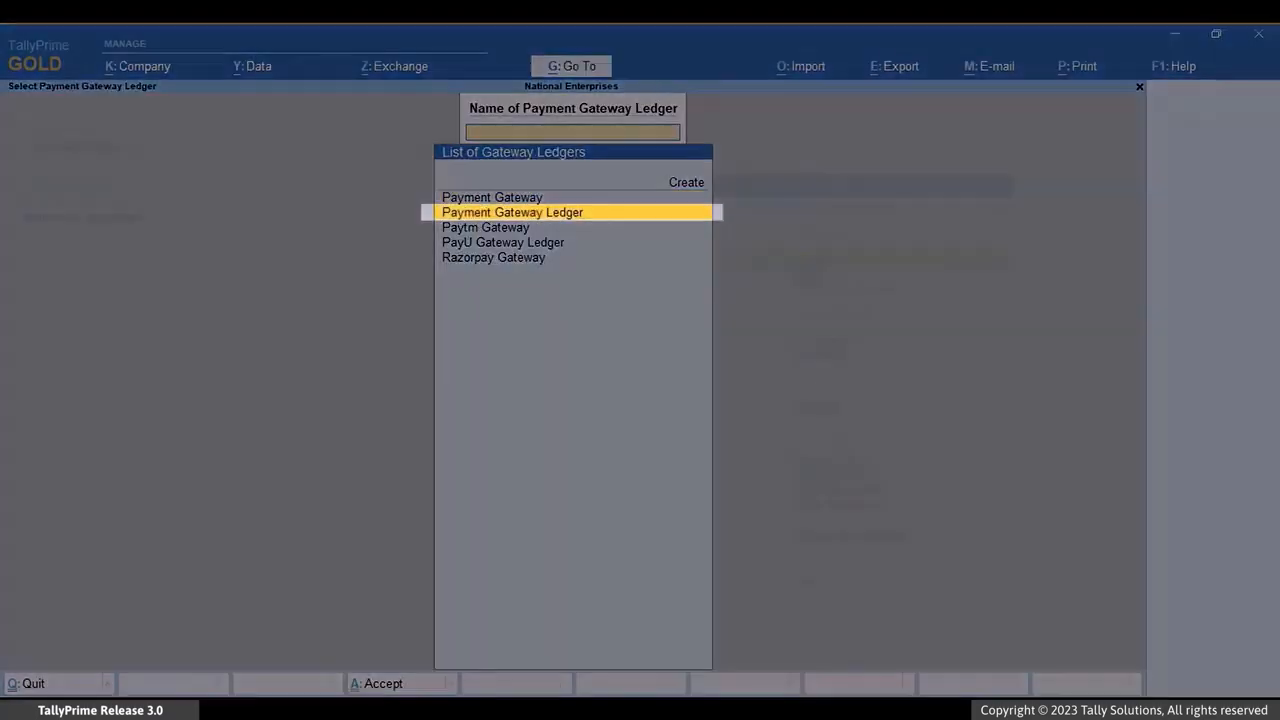
{"action": "key", "text": "Return"}
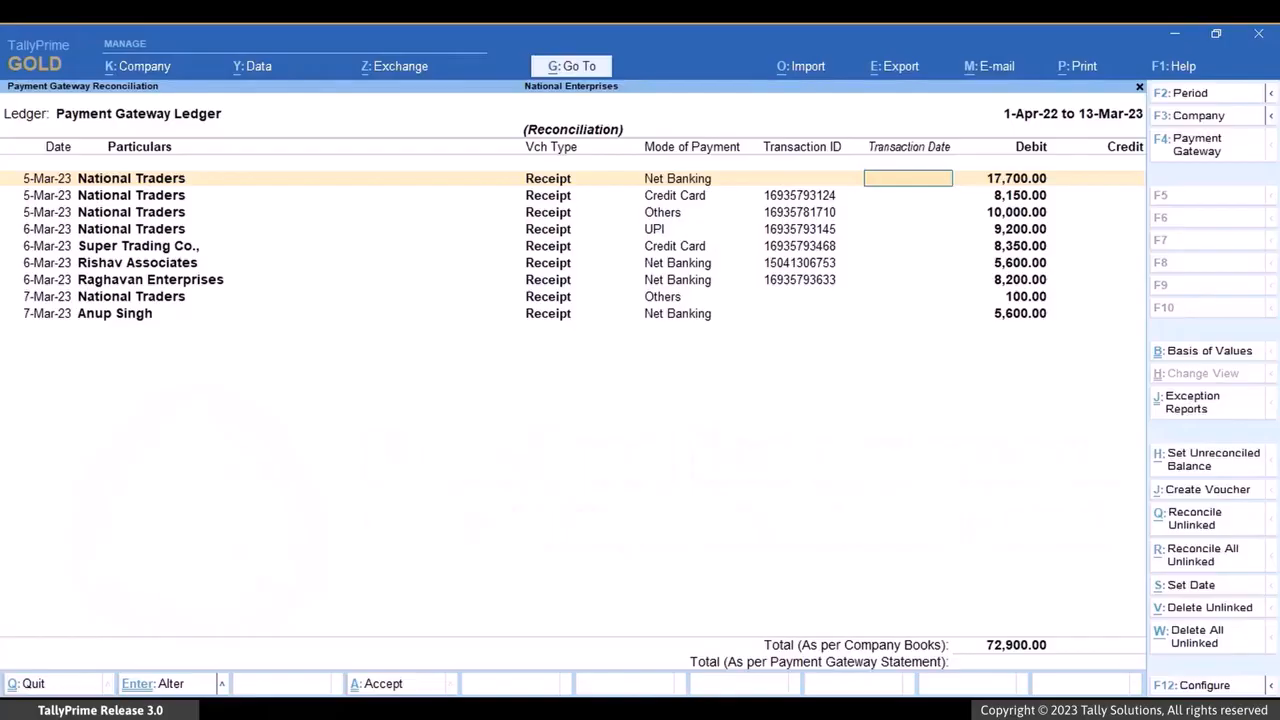
Enter transaction dates 5-Mar-23 and 6-Mar-23 for the 8,150.00 and 9,200.00 receipts, then reload
{"action": "key", "text": "Return"}
{"action": "type", "text": "5-mar-23"}
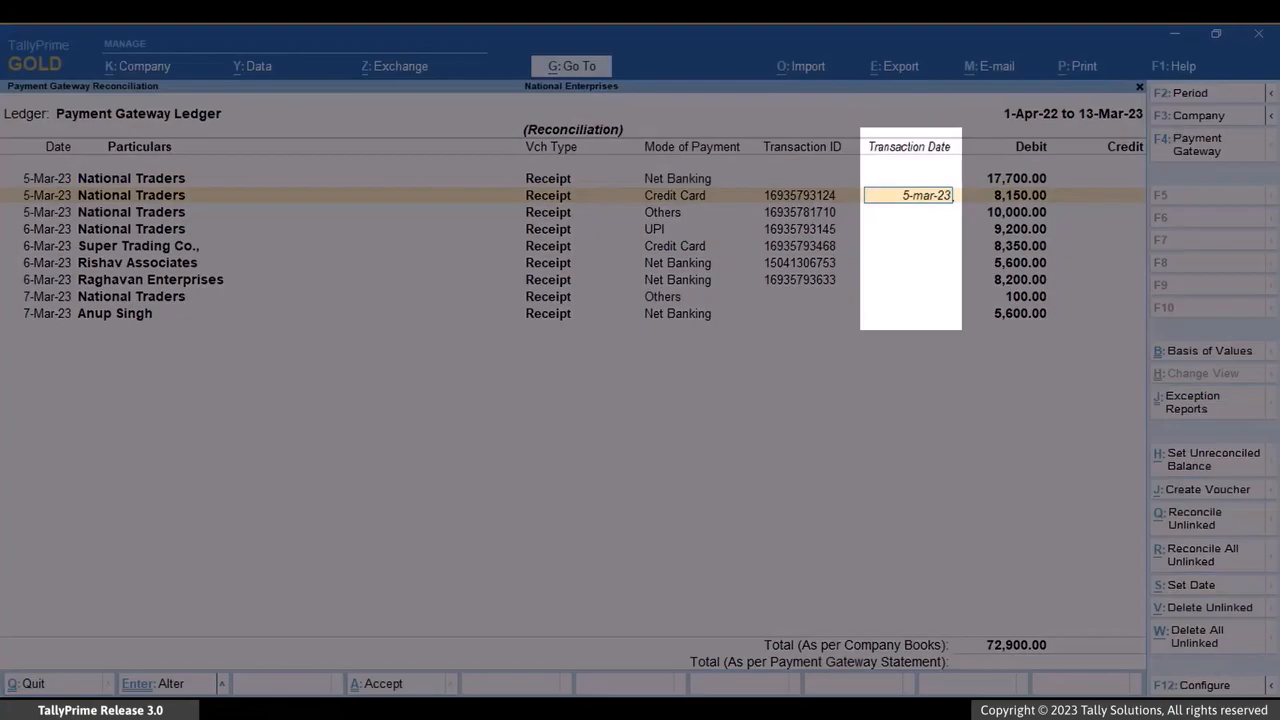
{"action": "key", "text": "Return"}
{"action": "key", "text": "Return"}
{"action": "type", "text": "6-mar-23"}
{"action": "key", "text": "Return"}
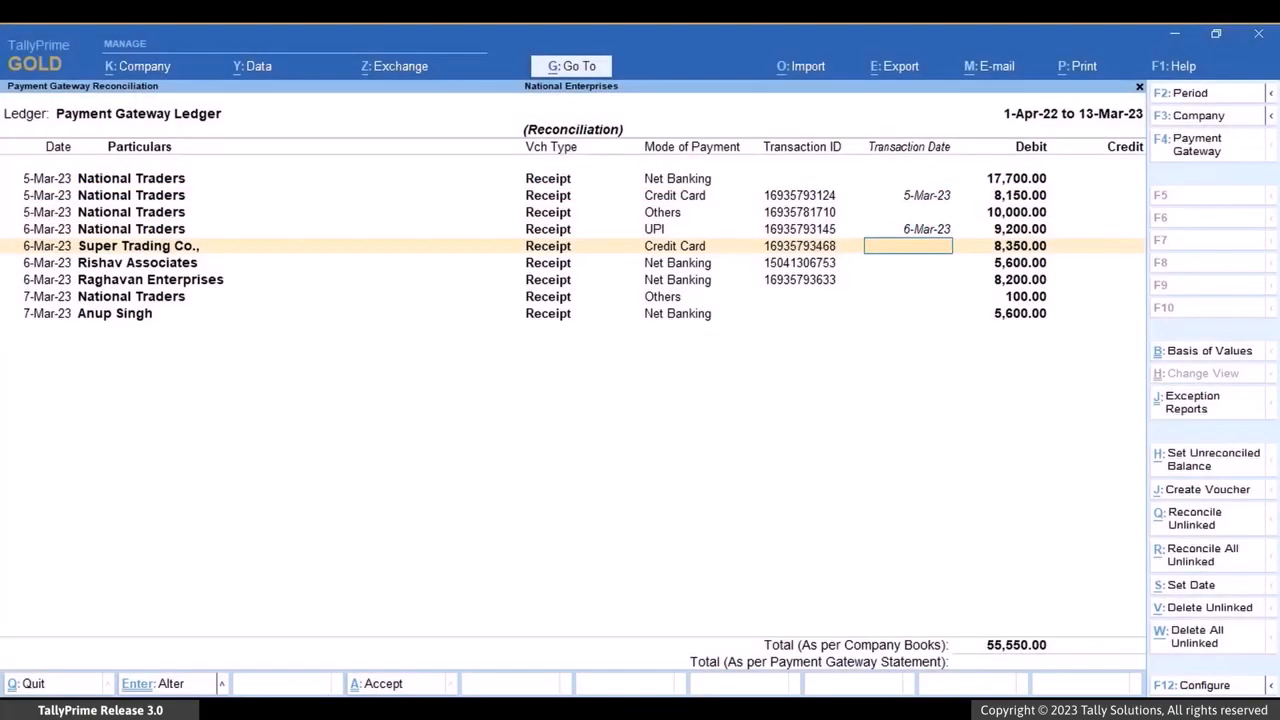
{"action": "key", "text": "ctrl"}
{"action": "key", "text": "ctrl+a"}
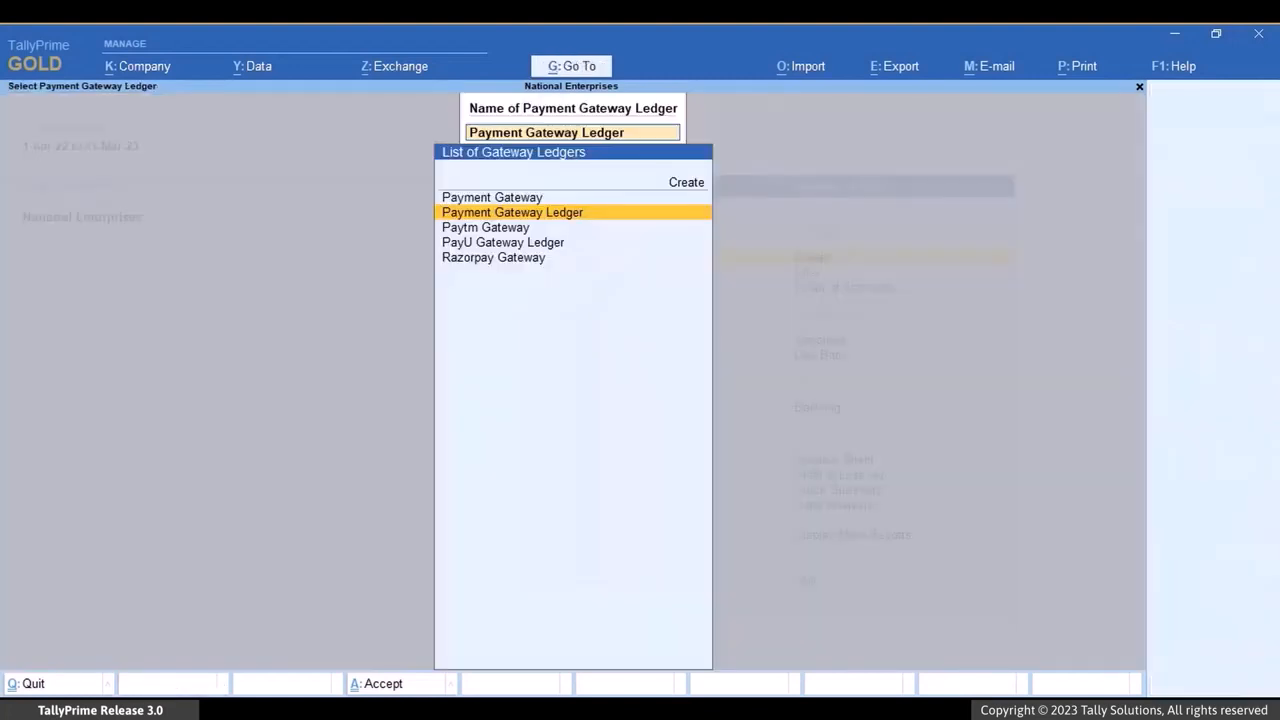
{"action": "key", "text": "Return"}
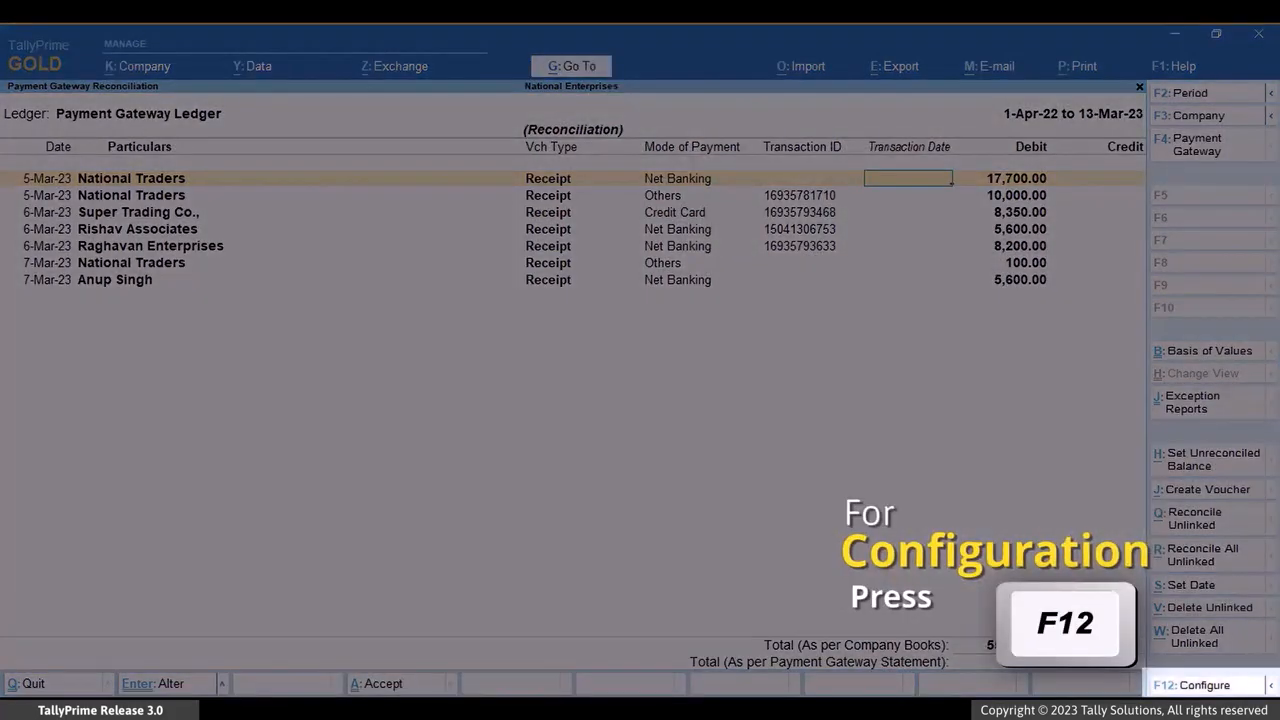
Set Show Narrations and Allow Back-dated Reconciliation to Yes in the report configuration
{"action": "key", "text": "F12"}
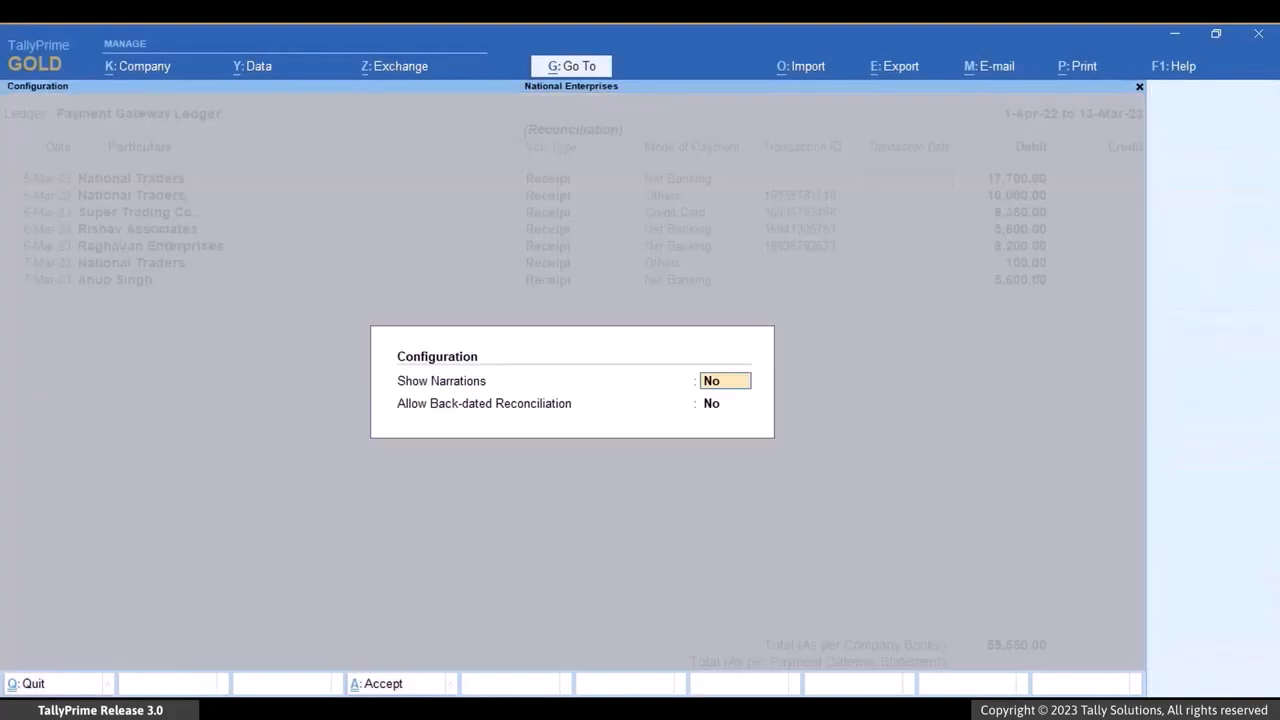
{"action": "type", "text": "Yes"}
{"action": "key", "text": "Return"}
{"action": "type", "text": "Yes"}
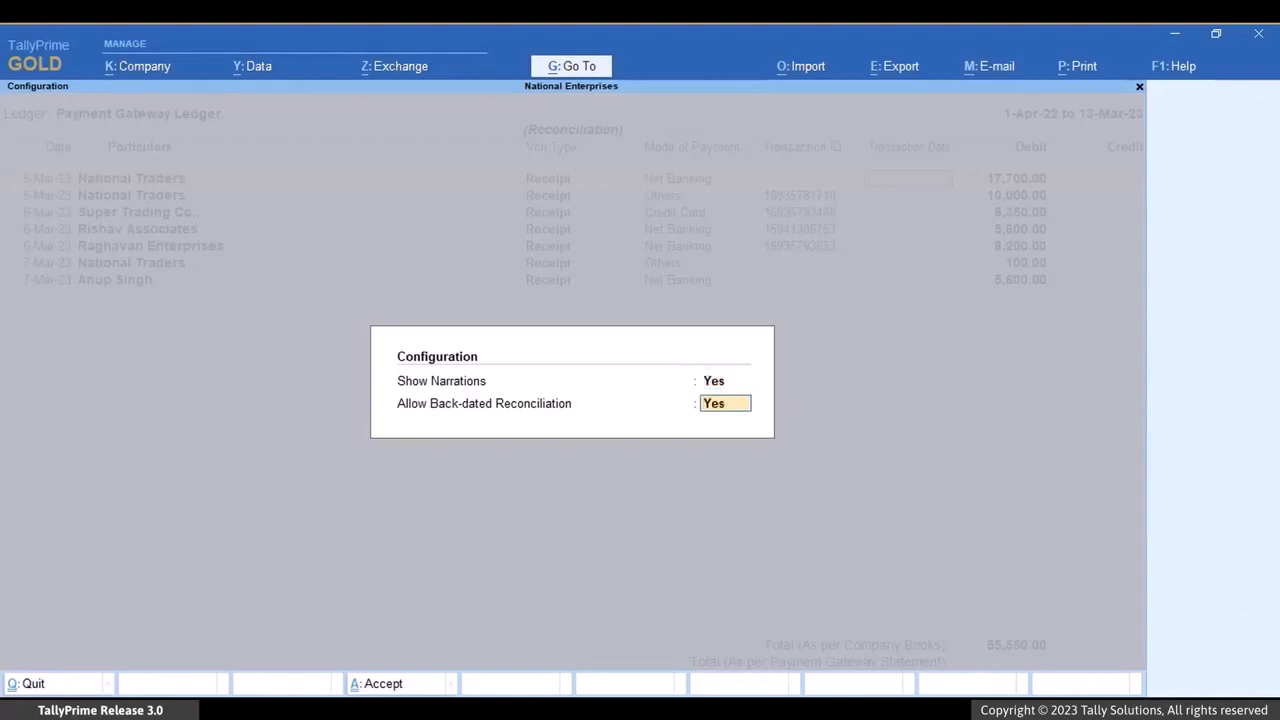
{"action": "key", "text": "Return"}
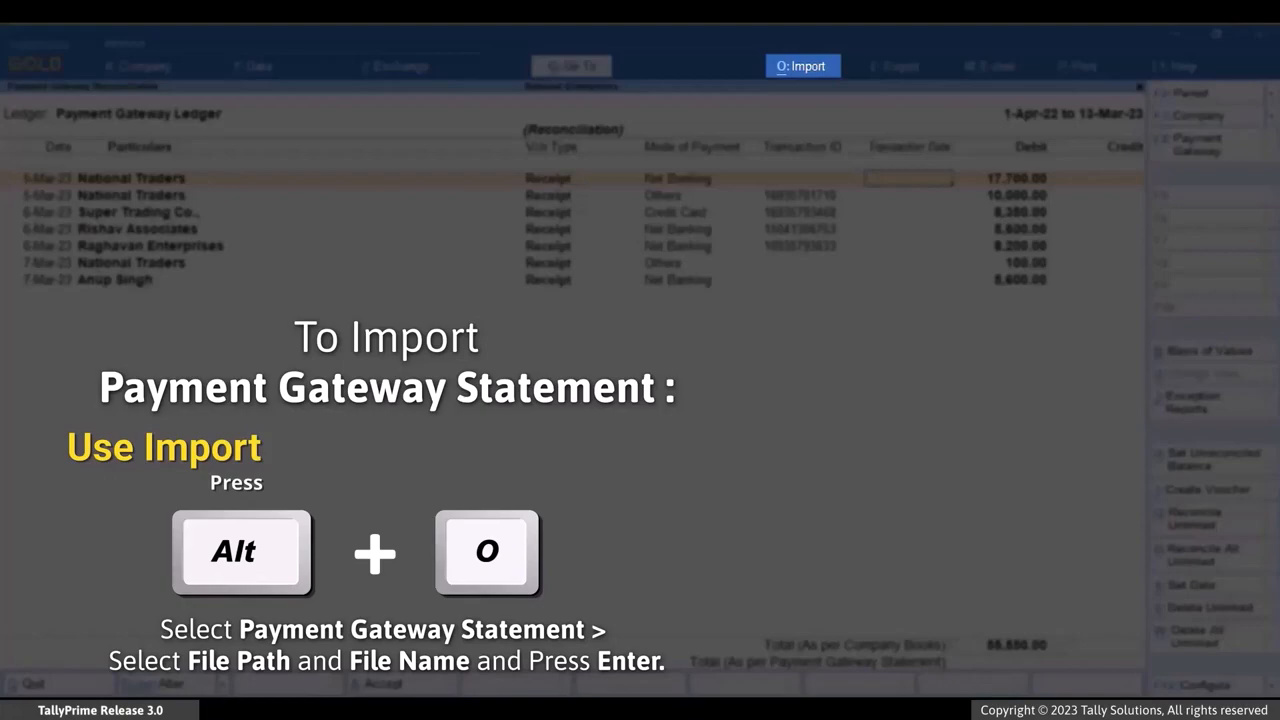
Import Sample Settlement Report.xlsx from C:\data\payment Request, revealing seven unreflected amounts totalling 48,900.00
{"action": "key", "text": "alt+o"}
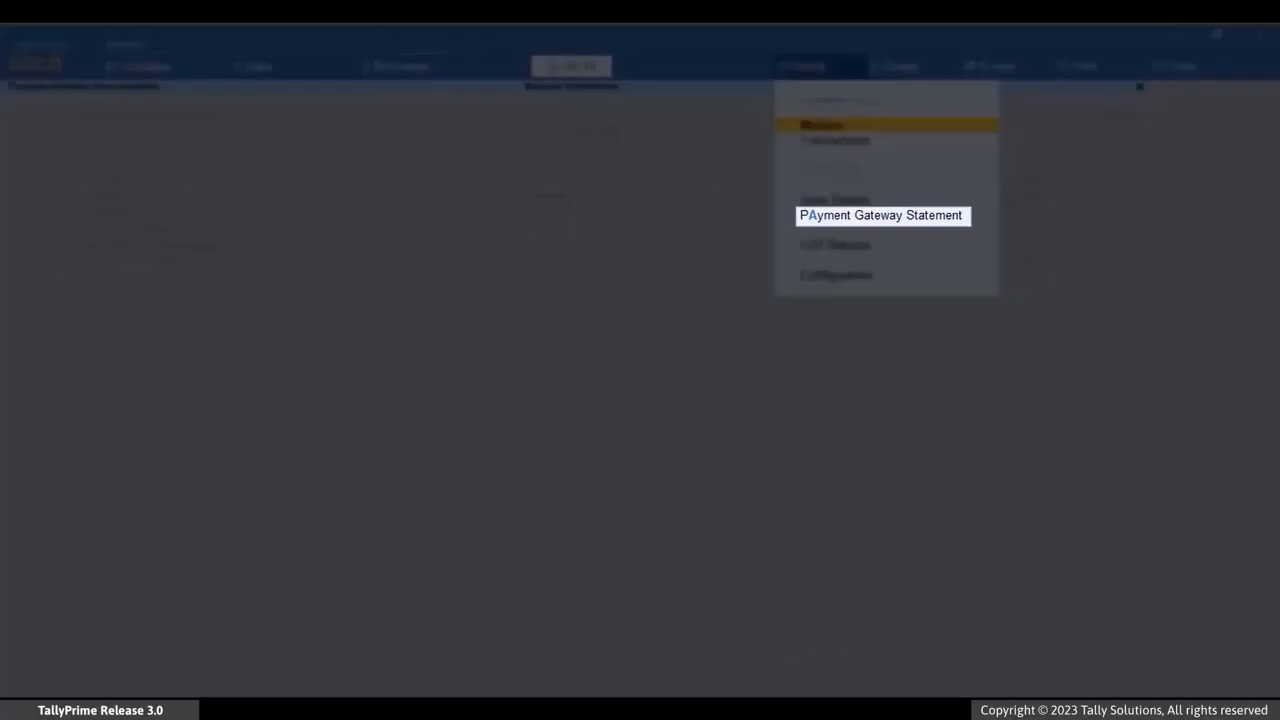
{"action": "key", "text": "Down"}
{"action": "key", "text": "Down"}
{"action": "key", "text": "Down"}
{"action": "key", "text": "Return"}
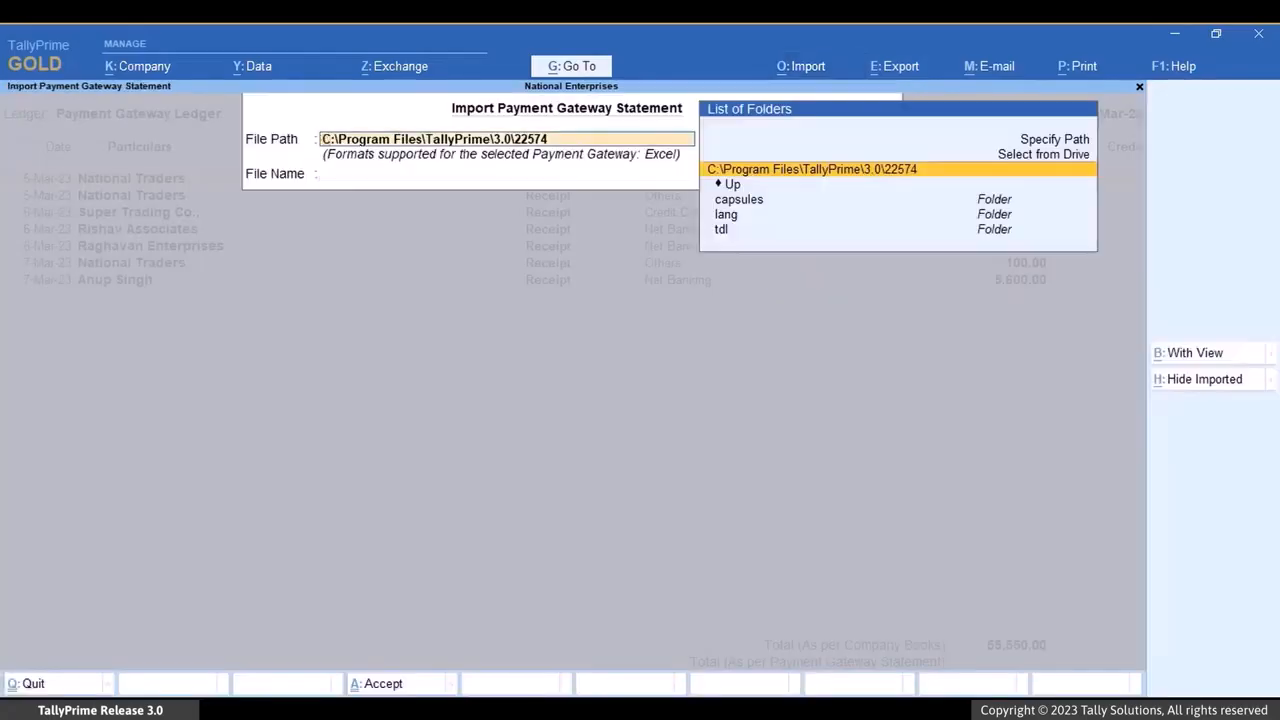
{"action": "key", "text": "Up"}
{"action": "key", "text": "Up"}
{"action": "key", "text": "Return"}
{"action": "type", "text": "C:\\data\\payment"}
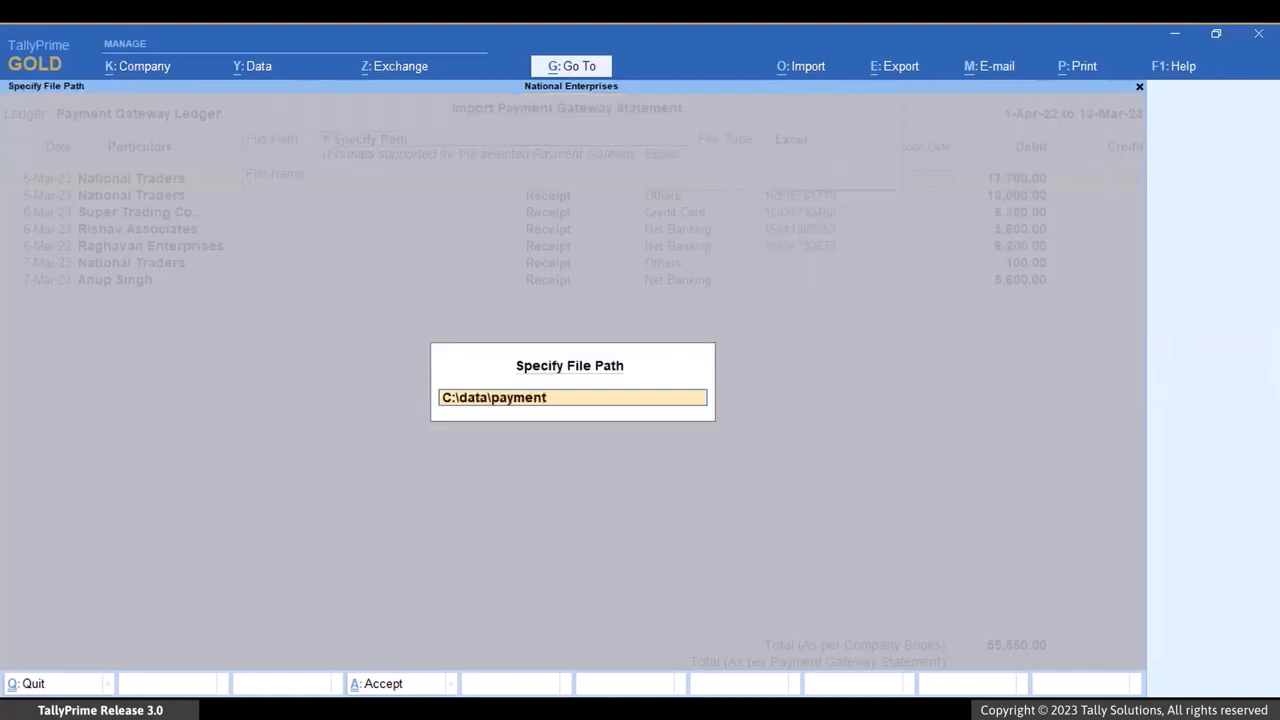
{"action": "type", "text": " Request"}
{"action": "key", "text": "Return"}
{"action": "key", "text": "Return"}
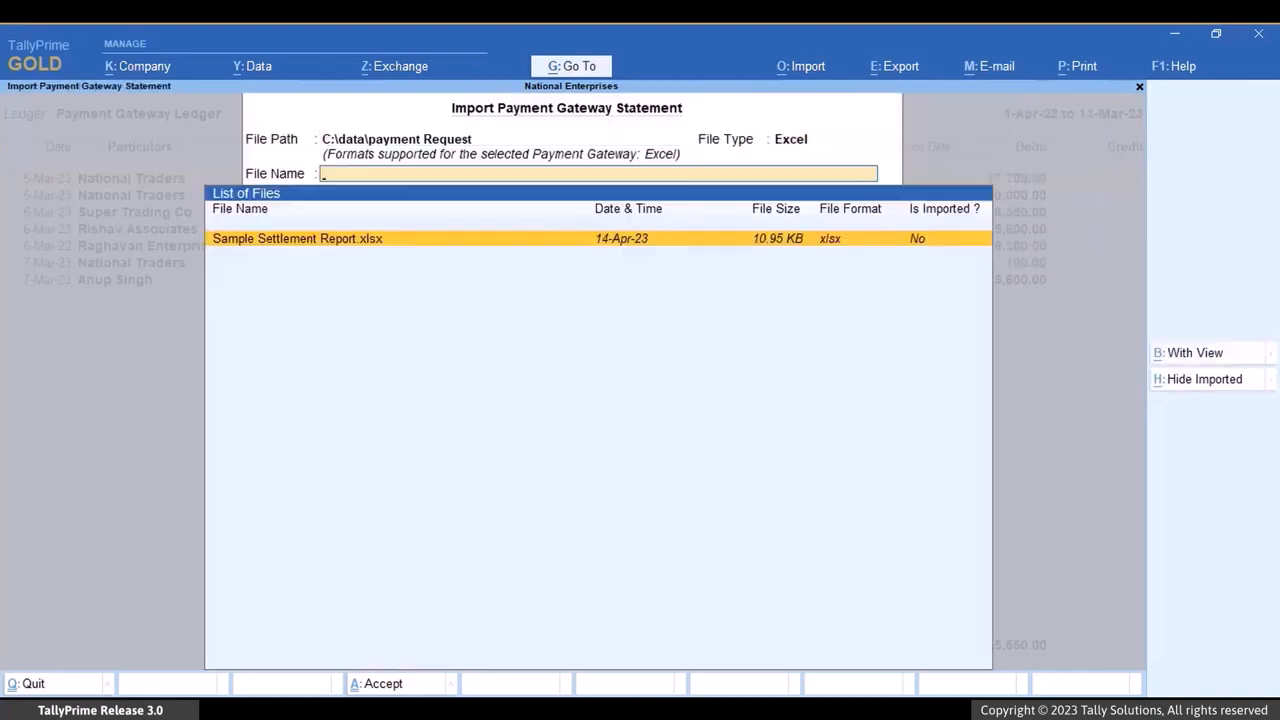
{"action": "key", "text": "Return"}
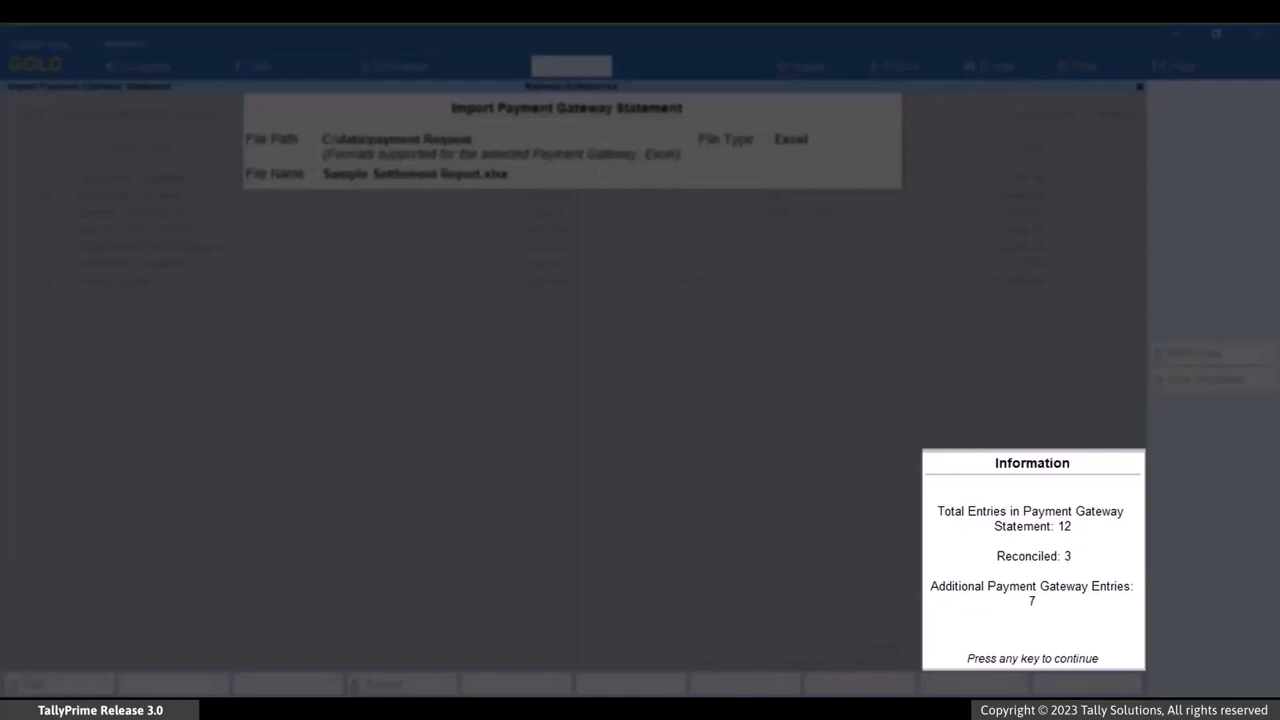
{"action": "key", "text": "Return"}
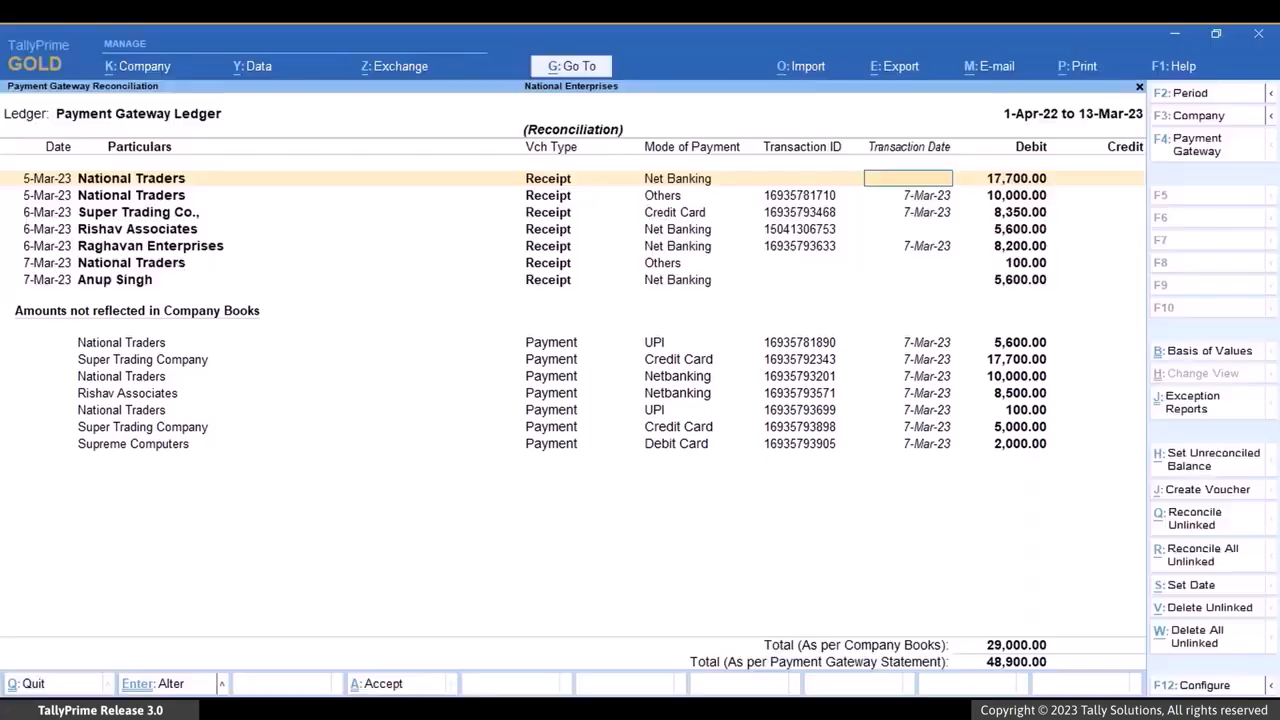
{"action": "key", "text": "Down"}
{"action": "key", "text": "Down"}
{"action": "key", "text": "Down"}
{"action": "key", "text": "Down"}
{"action": "key", "text": "Down"}
{"action": "key", "text": "Down"}
{"action": "key", "text": "Down"}
{"action": "key", "text": "Down"}
{"action": "key", "text": "Down"}
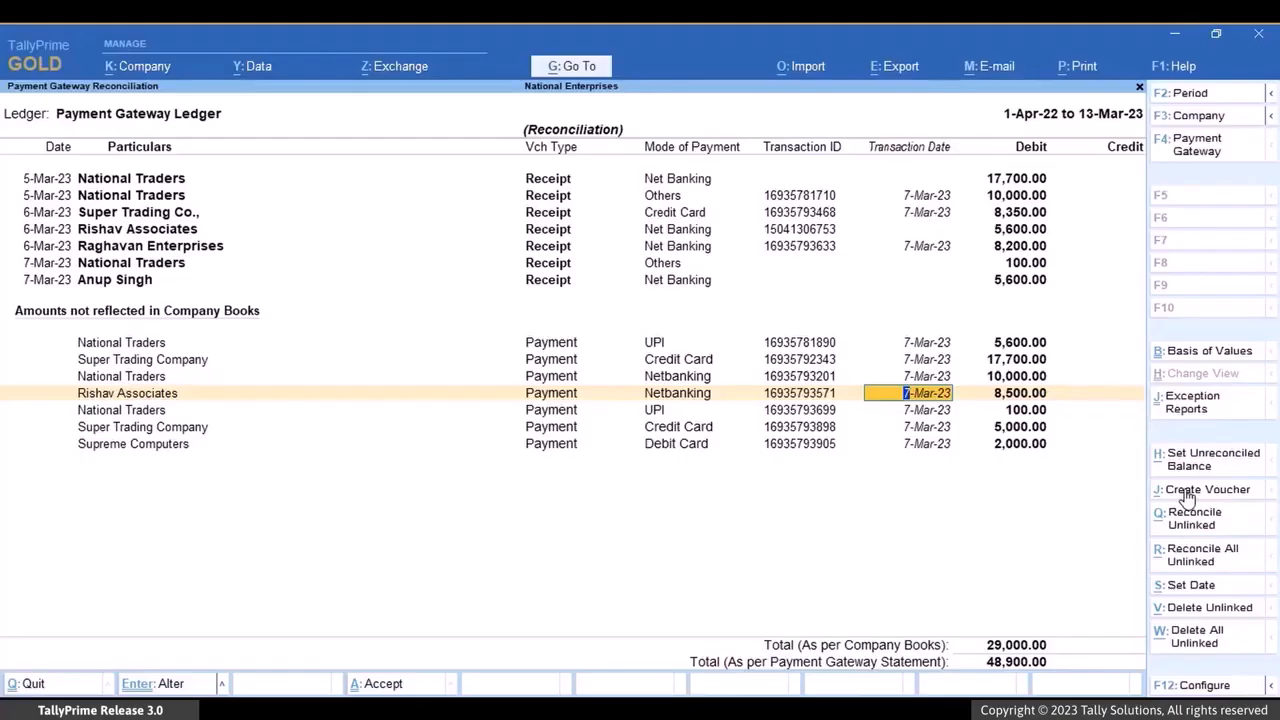
Create receipt 16 crediting Rishav Associates 8,500.00 On Account with the Net Banking allocation
{"action": "left_click", "coordinate": [1182, 497]}
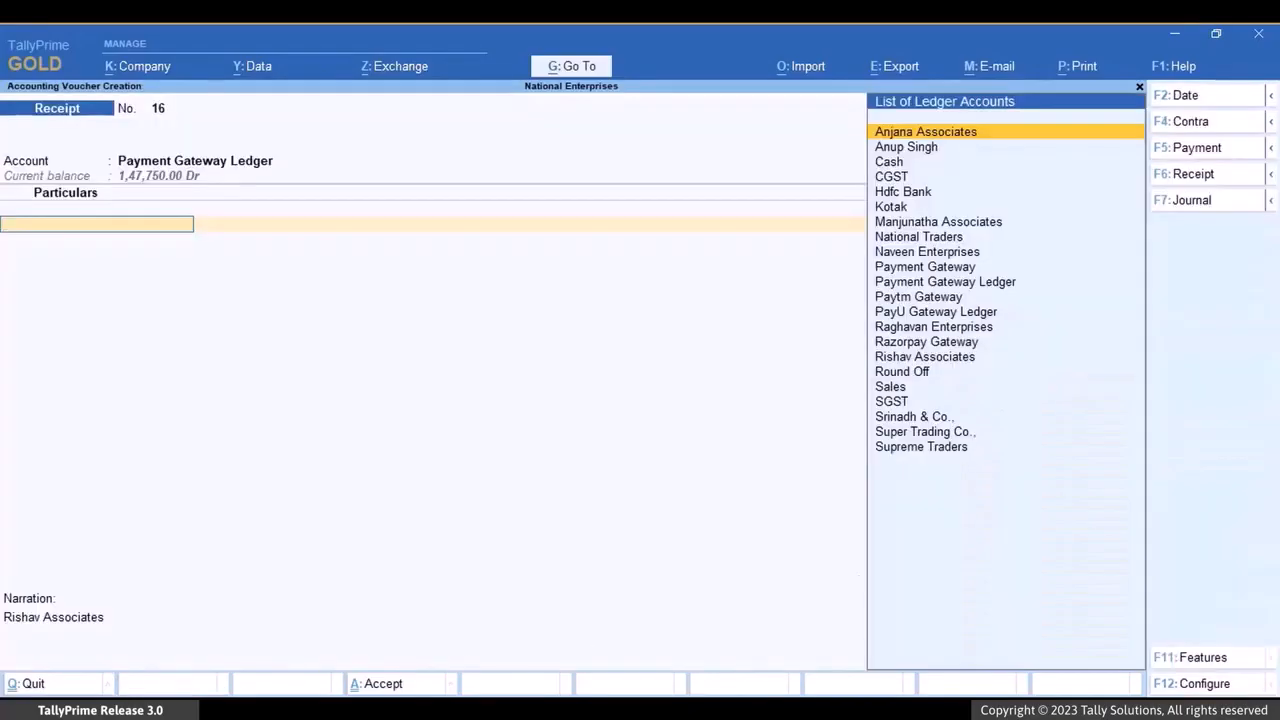
{"action": "key", "text": "Down"}
{"action": "key", "text": "Down"}
{"action": "key", "text": "Down"}
{"action": "key", "text": "Down"}
{"action": "key", "text": "Down"}
{"action": "key", "text": "Down"}
{"action": "key", "text": "Down"}
{"action": "key", "text": "Down"}
{"action": "key", "text": "Down"}
{"action": "key", "text": "Down"}
{"action": "key", "text": "Down"}
{"action": "key", "text": "Down"}
{"action": "key", "text": "Down"}
{"action": "key", "text": "Down"}
{"action": "key", "text": "Down"}
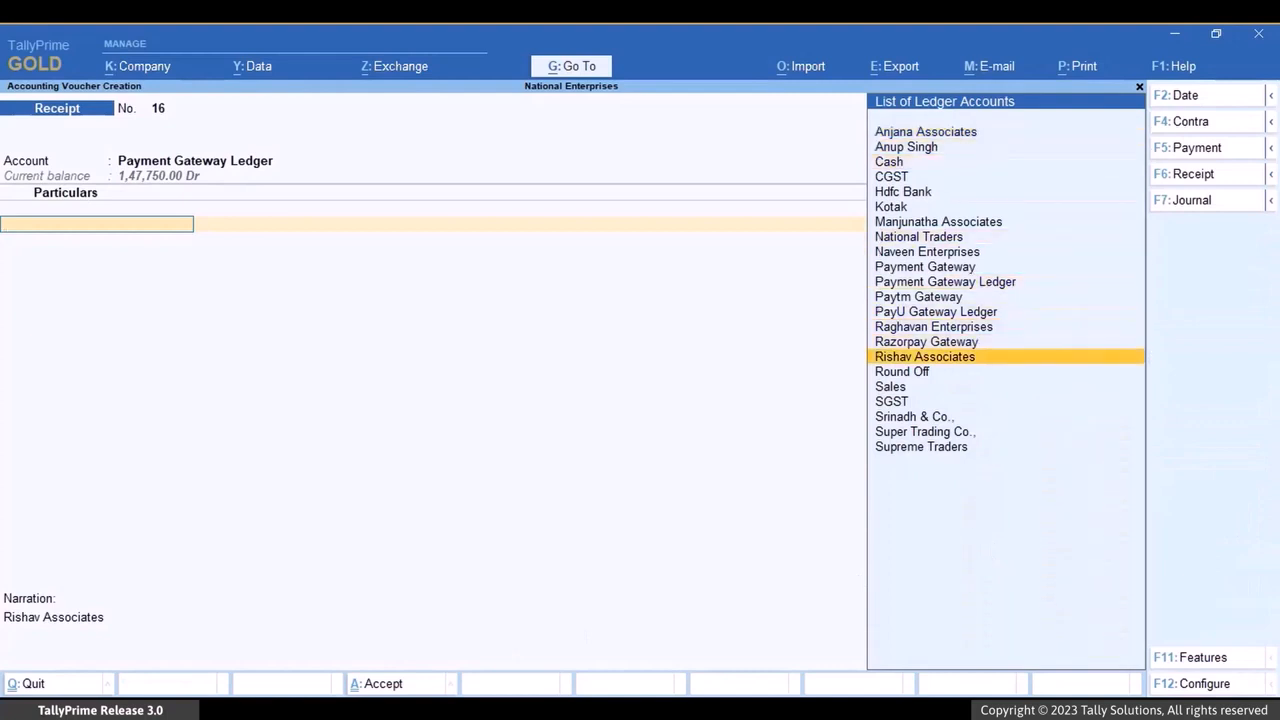
{"action": "key", "text": "Return"}
{"action": "key", "text": "Return"}
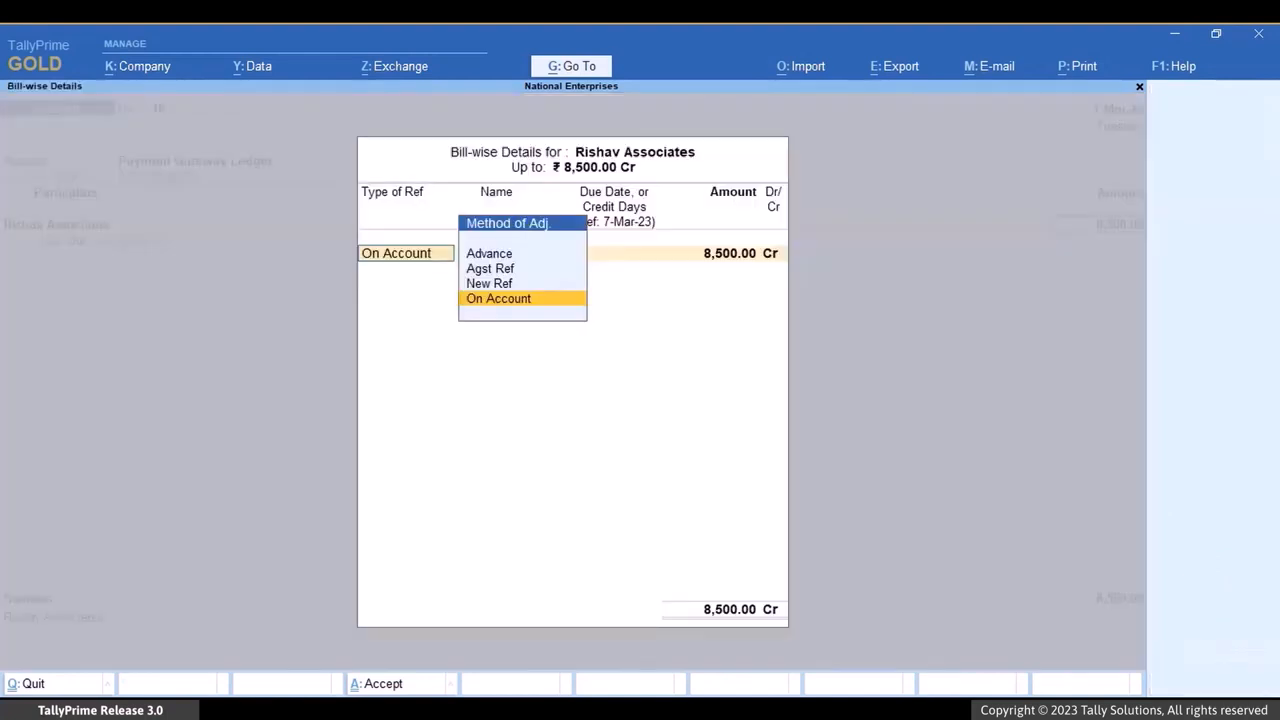
{"action": "key", "text": "Return"}
{"action": "key", "text": "Return"}
{"action": "key", "text": "Return"}
{"action": "key", "text": "Return"}
{"action": "key", "text": "Return"}
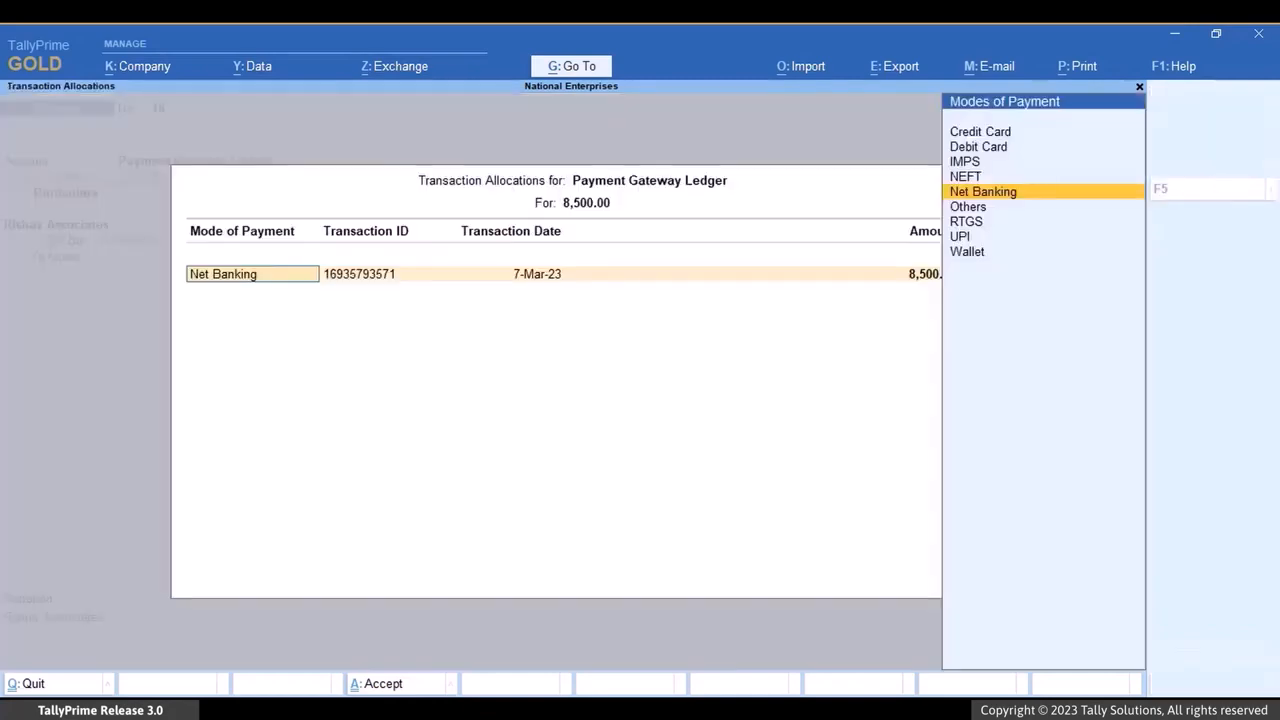
{"action": "key", "text": "Return"}
{"action": "key", "text": "Return"}
{"action": "key", "text": "Return"}
{"action": "key", "text": "Return"}
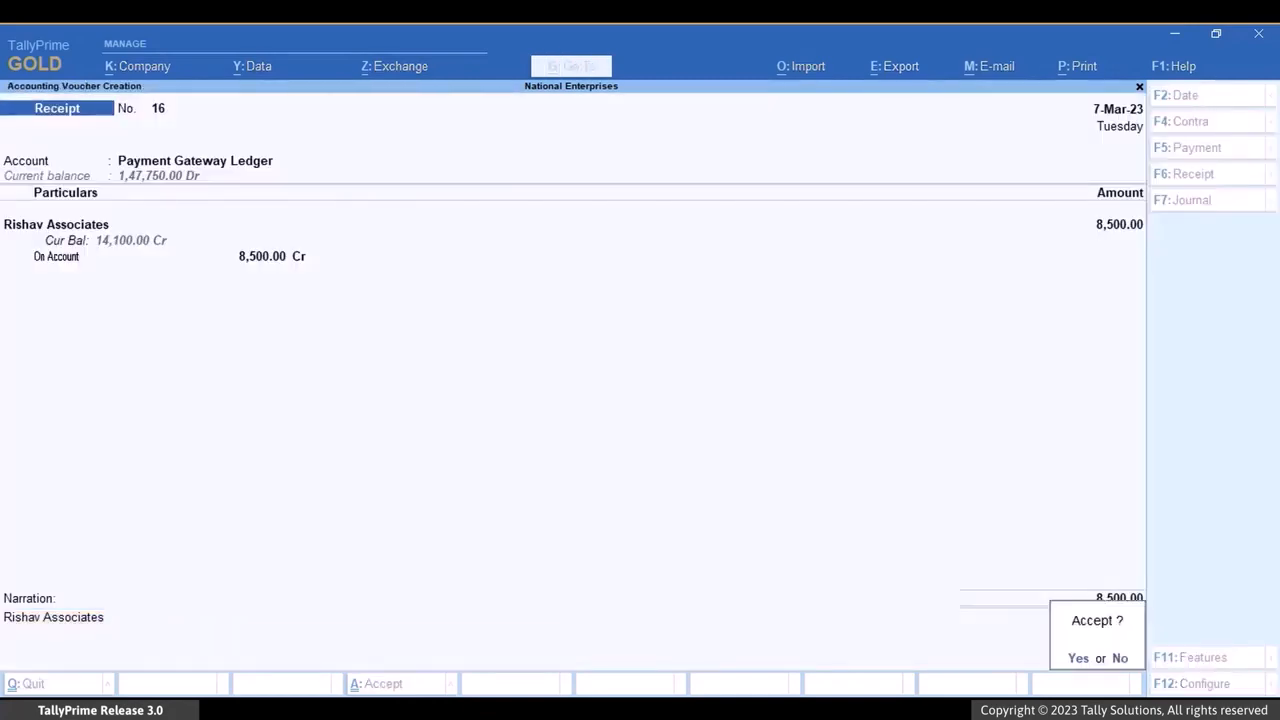
{"action": "key", "text": "Return"}
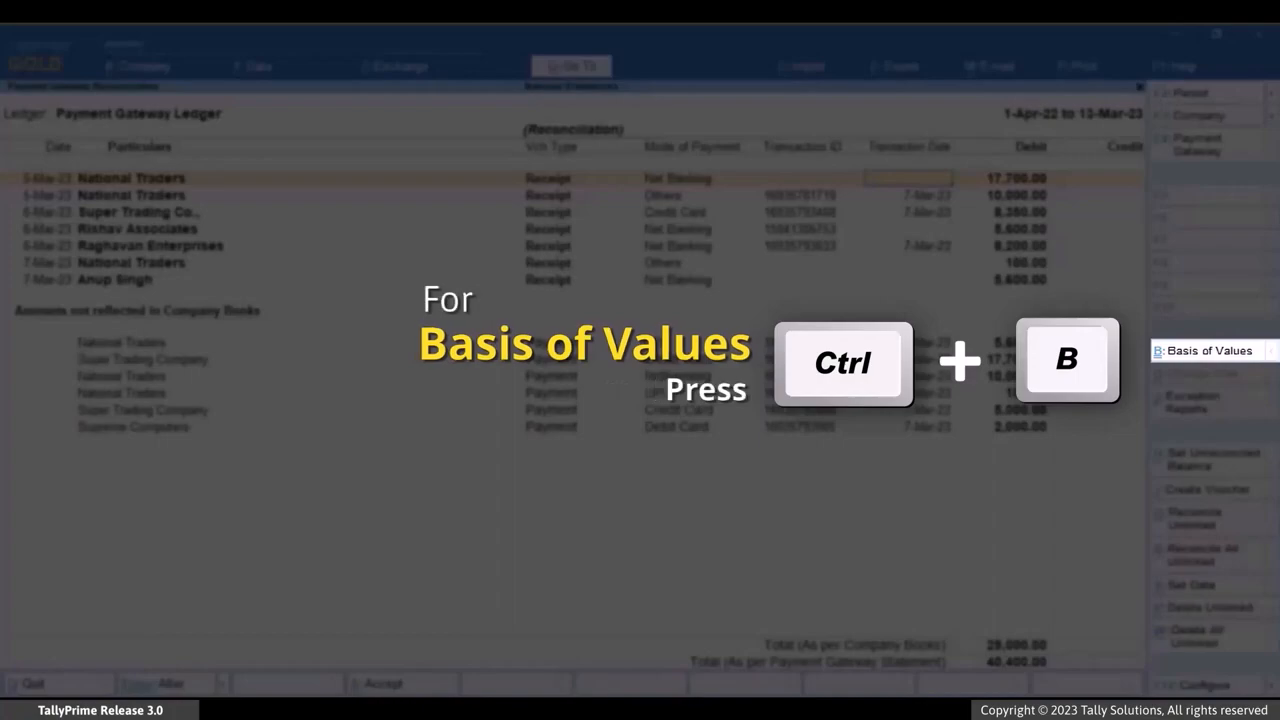
{"action": "key", "text": "ctrl+b"}
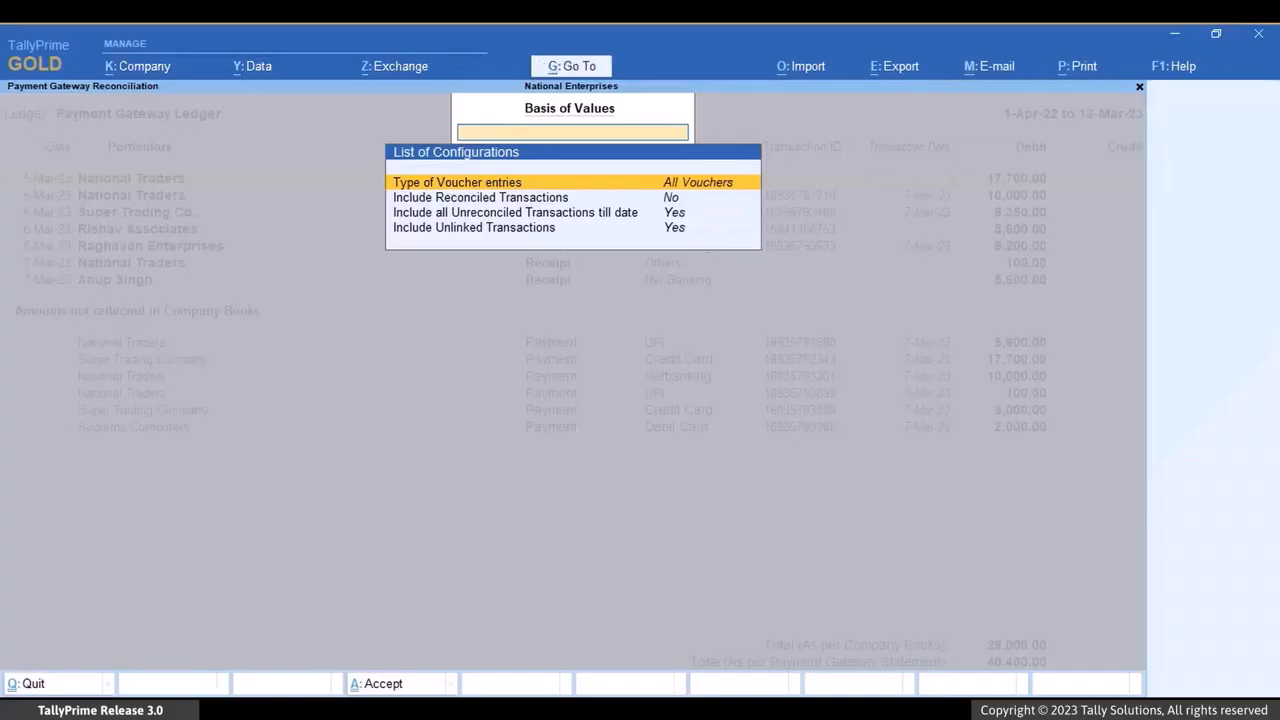
{"action": "key", "text": "Down"}
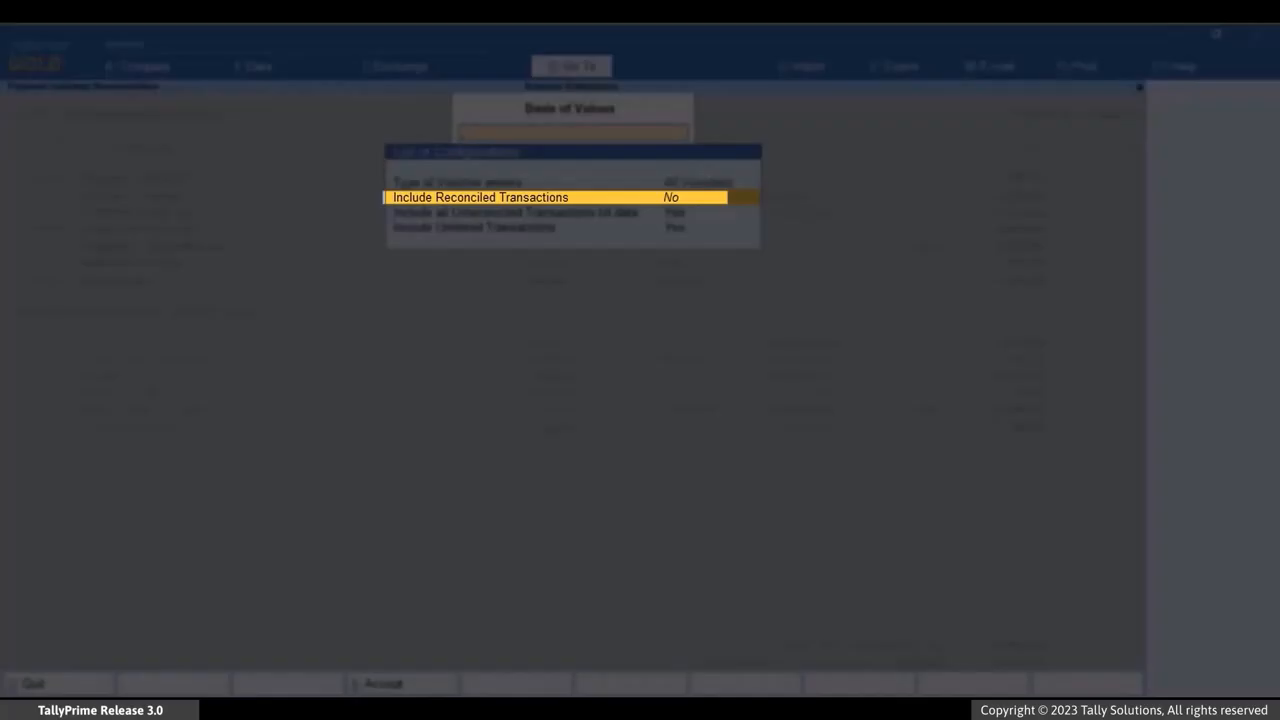
{"action": "key", "text": "y"}
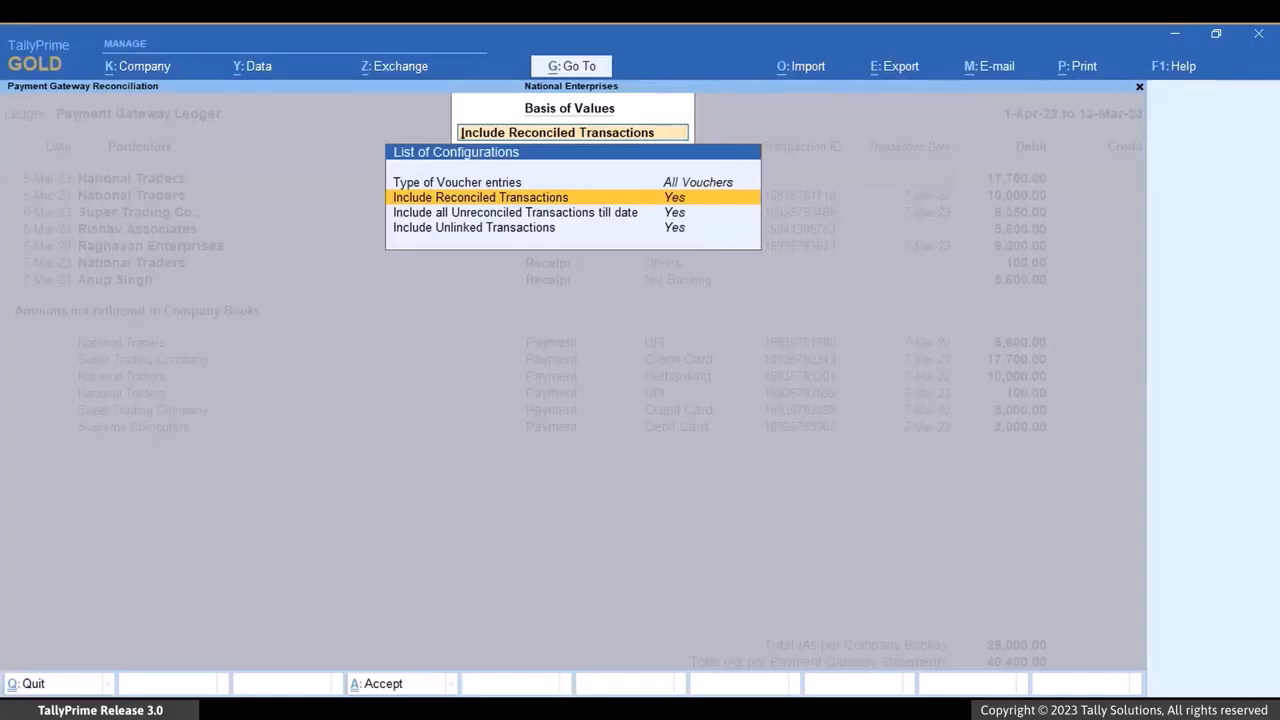
{"action": "key", "text": "ctrl+a"}
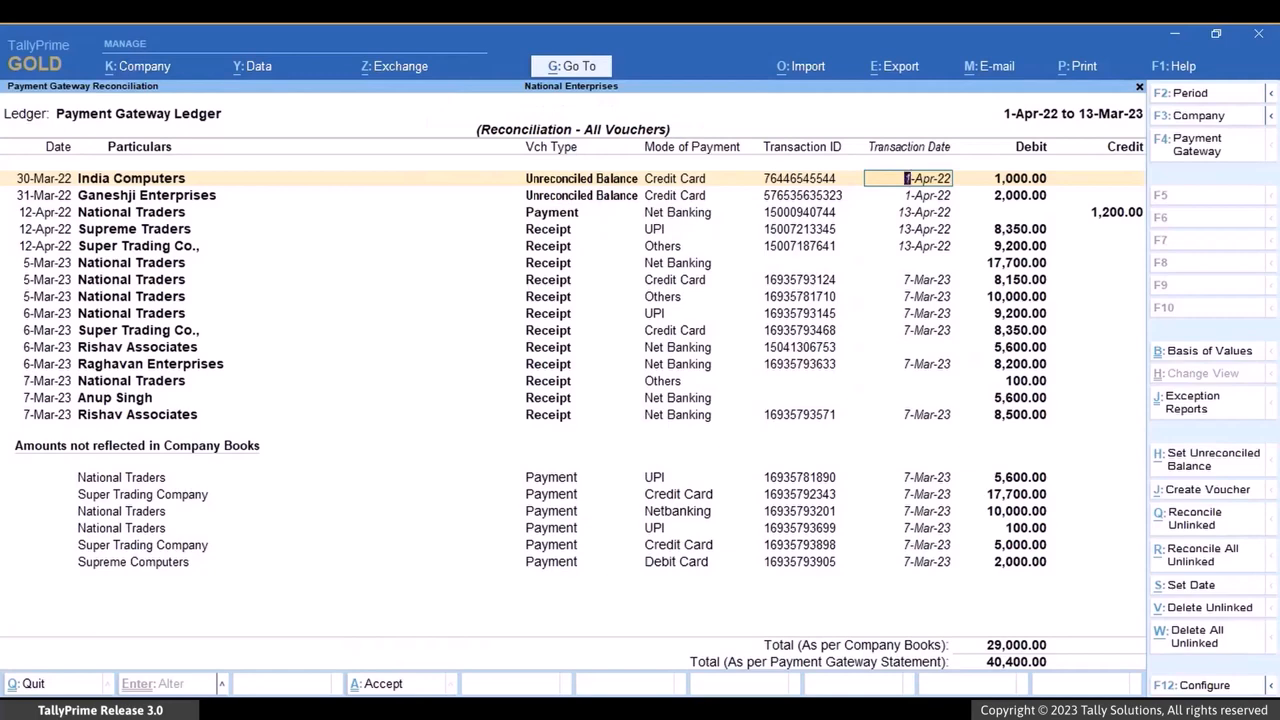
{"action": "key", "text": "ctrl+b"}
{"action": "key", "text": "Down"}
{"action": "key", "text": "Return"}
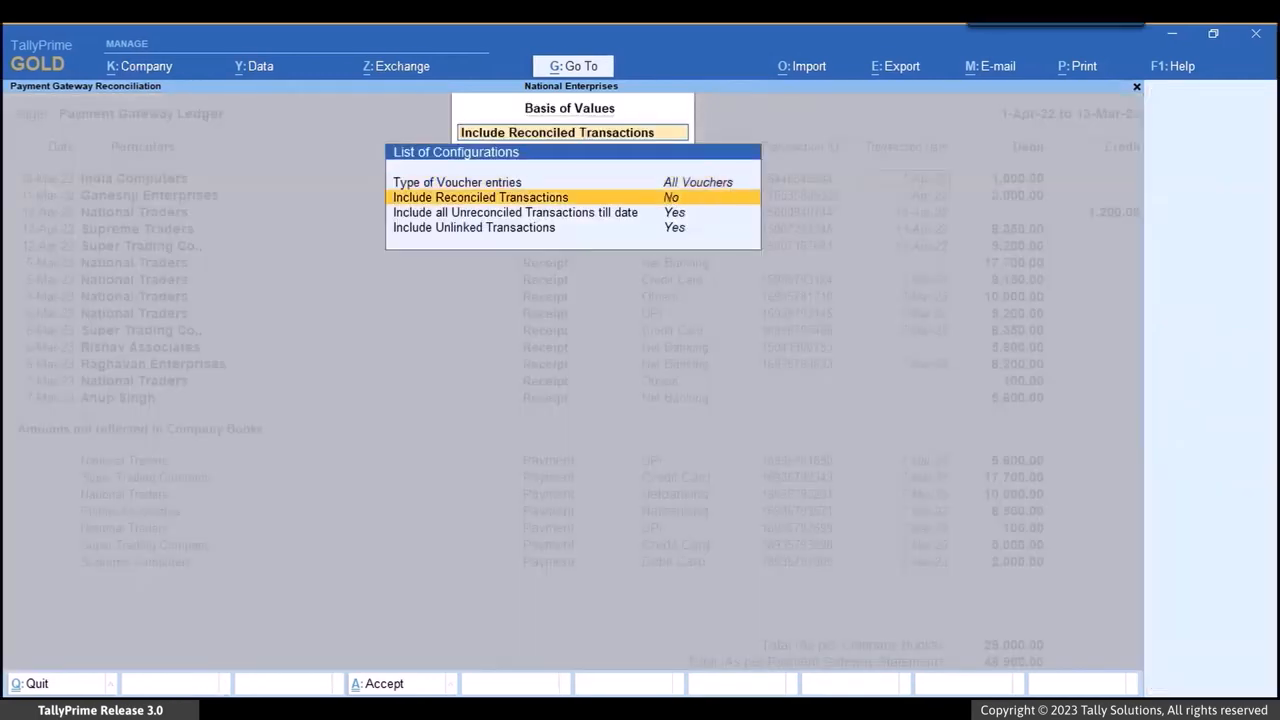
{"action": "key", "text": "ctrl+a"}
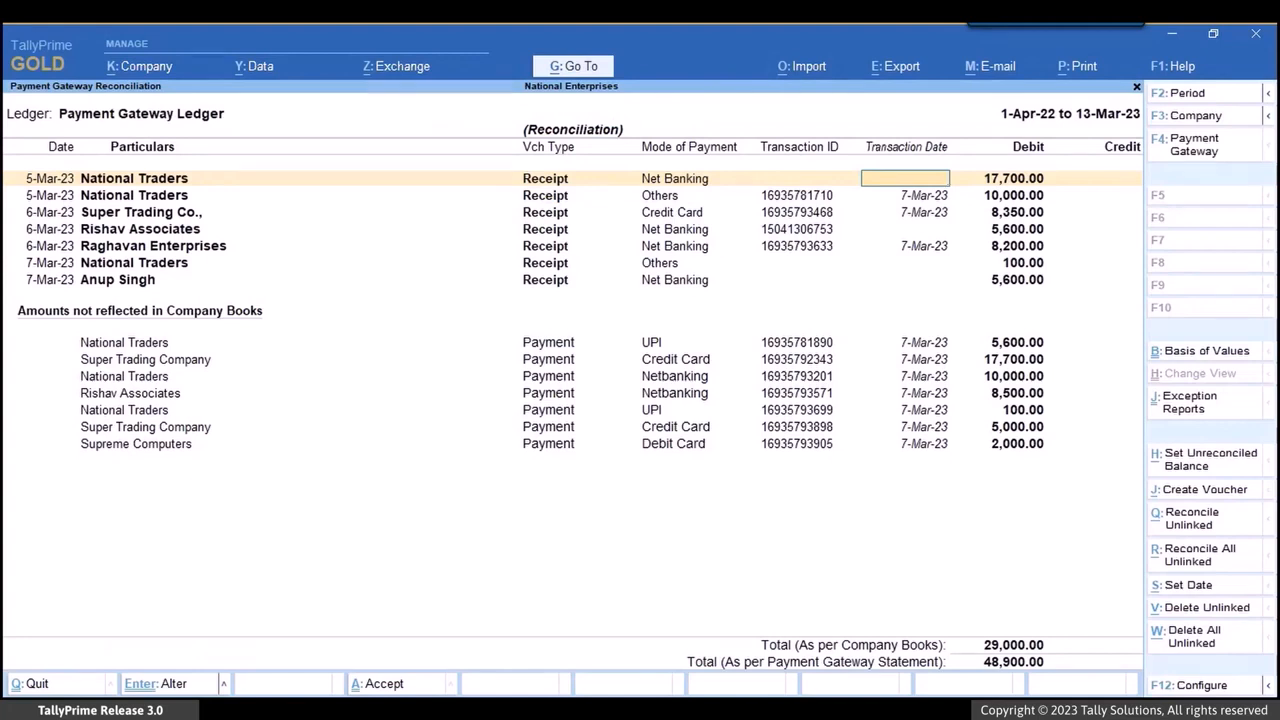
Match the 100.00 National Traders UPI gateway entry to the existing 7-Mar-23 100.00 receipt
{"action": "key", "text": "Down"}
{"action": "key", "text": "Down"}
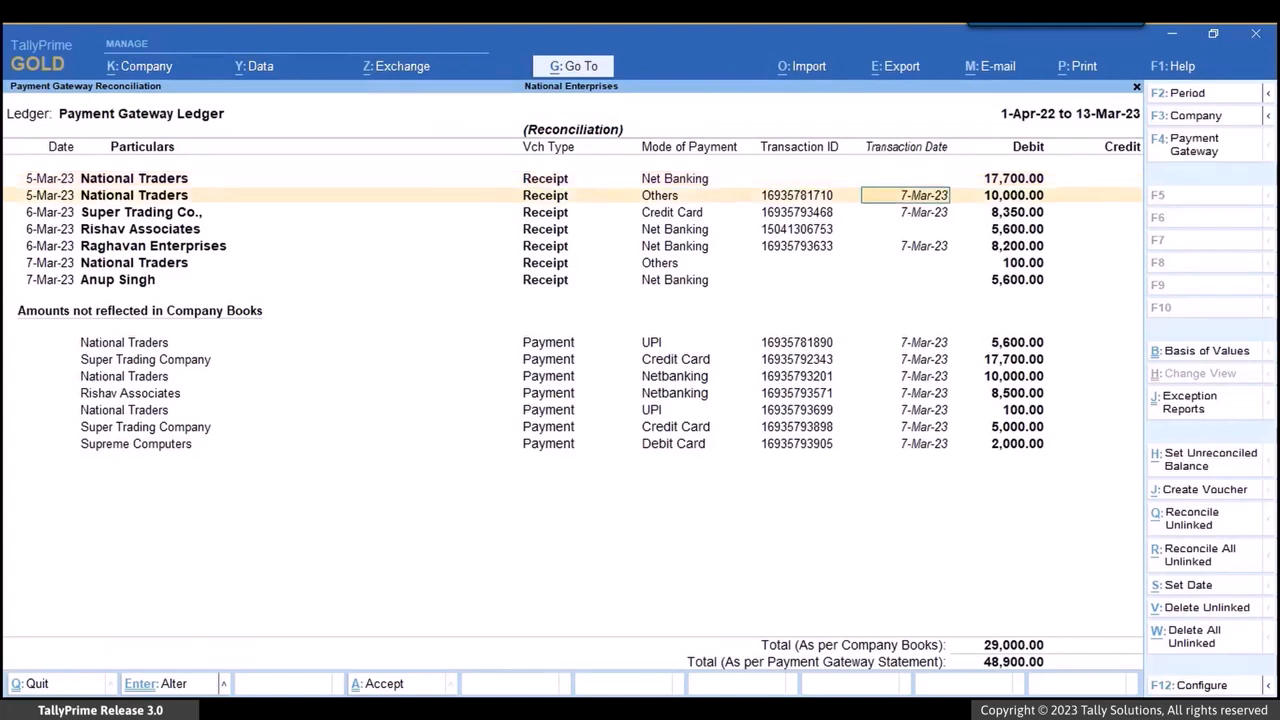
{"action": "key", "text": "Down"}
{"action": "key", "text": "Down"}
{"action": "key", "text": "Down"}
{"action": "key", "text": "Down"}
{"action": "key", "text": "Down"}
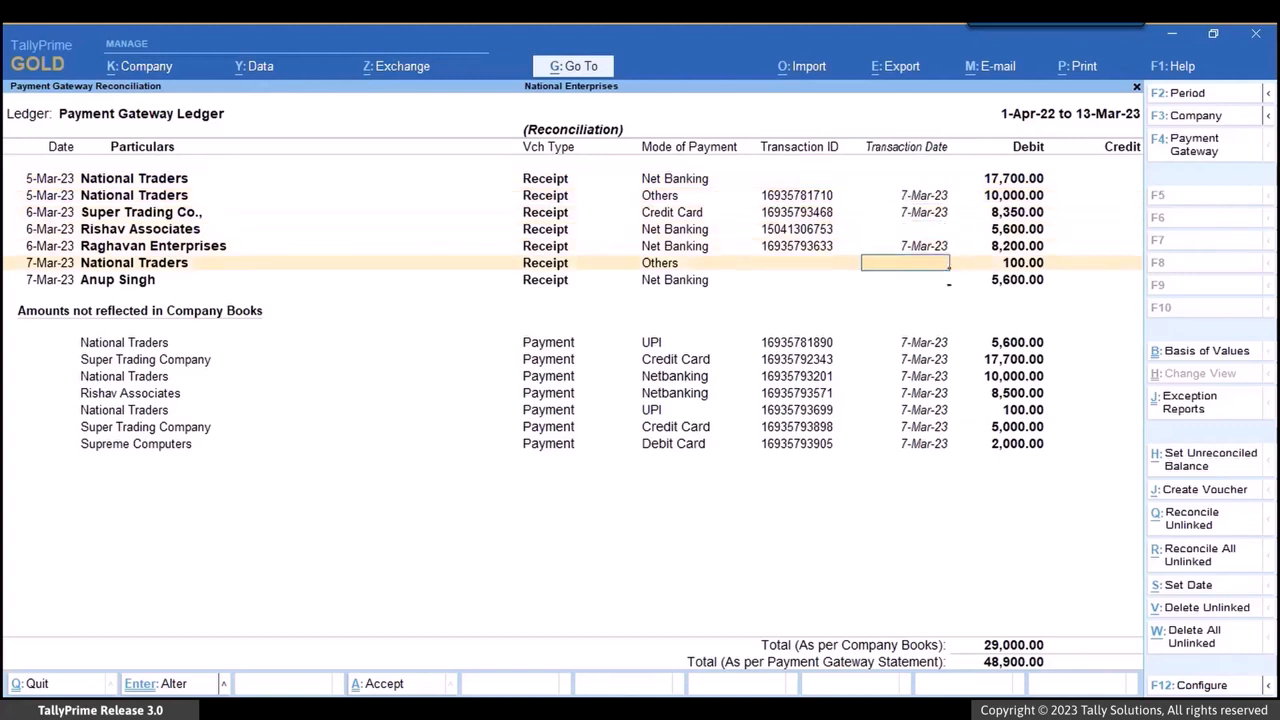
{"action": "key", "text": "Down"}
{"action": "key", "text": "Down"}
{"action": "key", "text": "Down"}
{"action": "key", "text": "Down"}
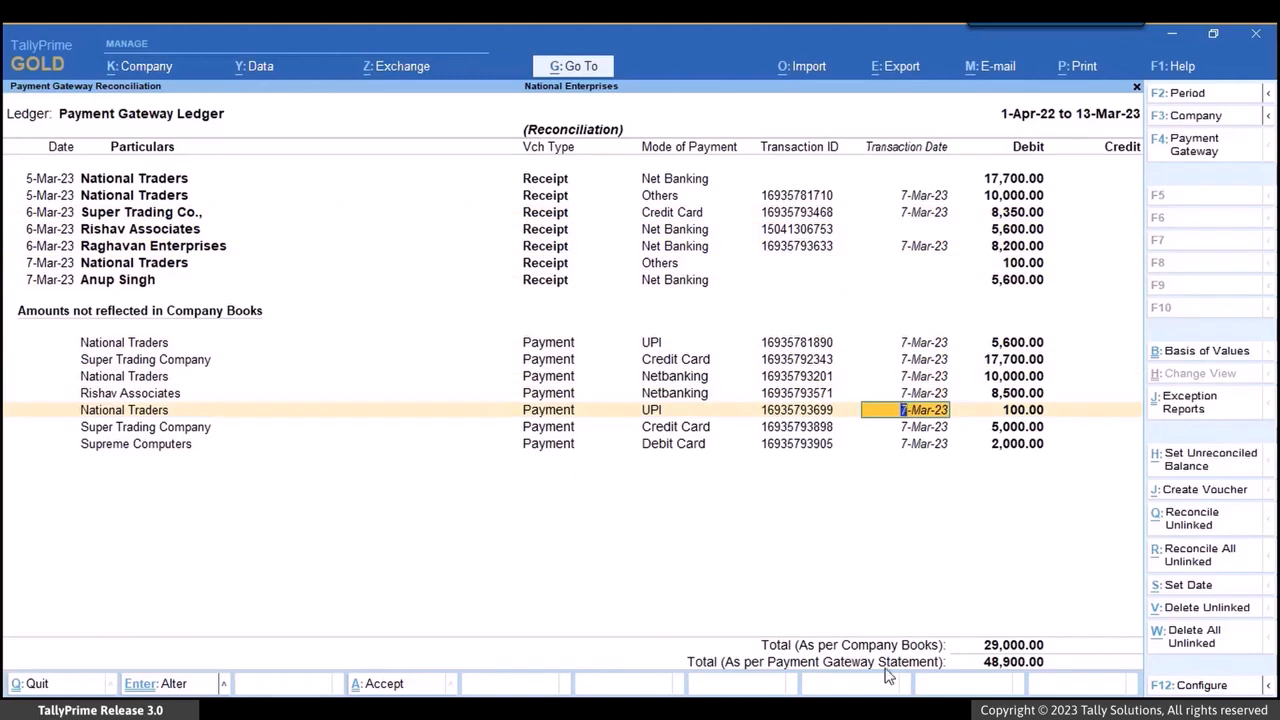
{"action": "left_click", "coordinate": [1212, 494]}
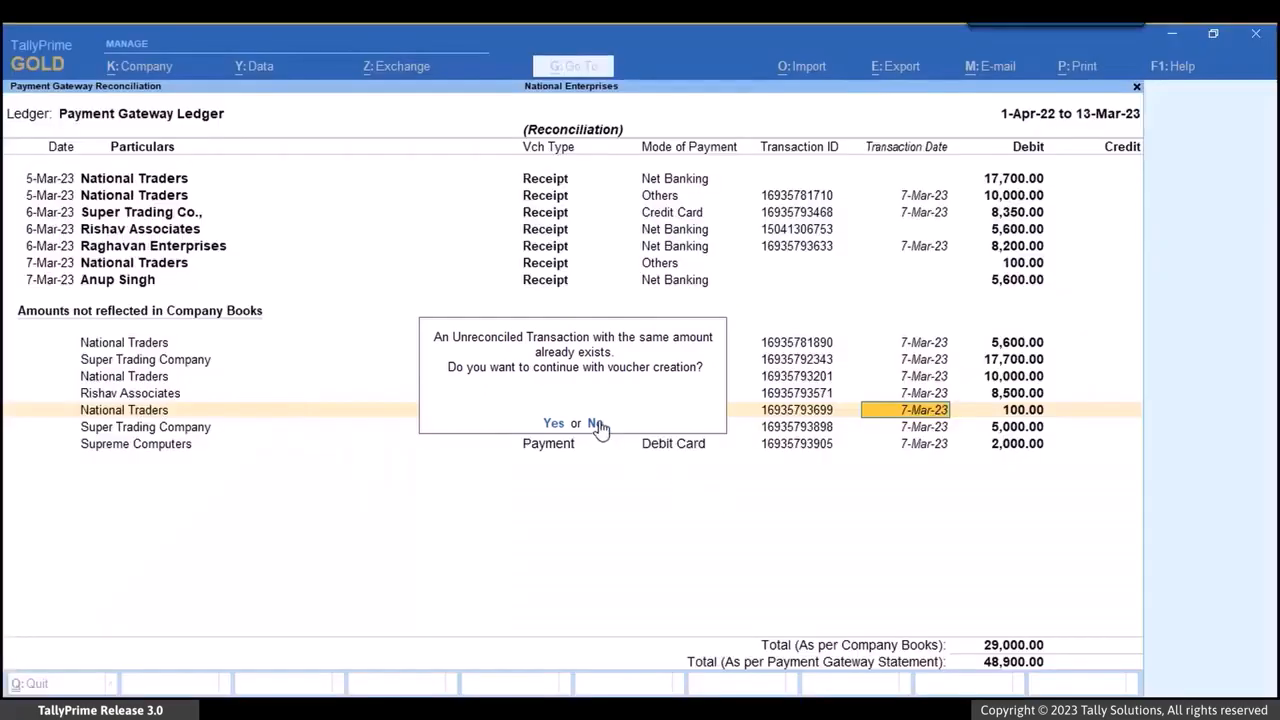
{"action": "left_click", "coordinate": [596, 424]}
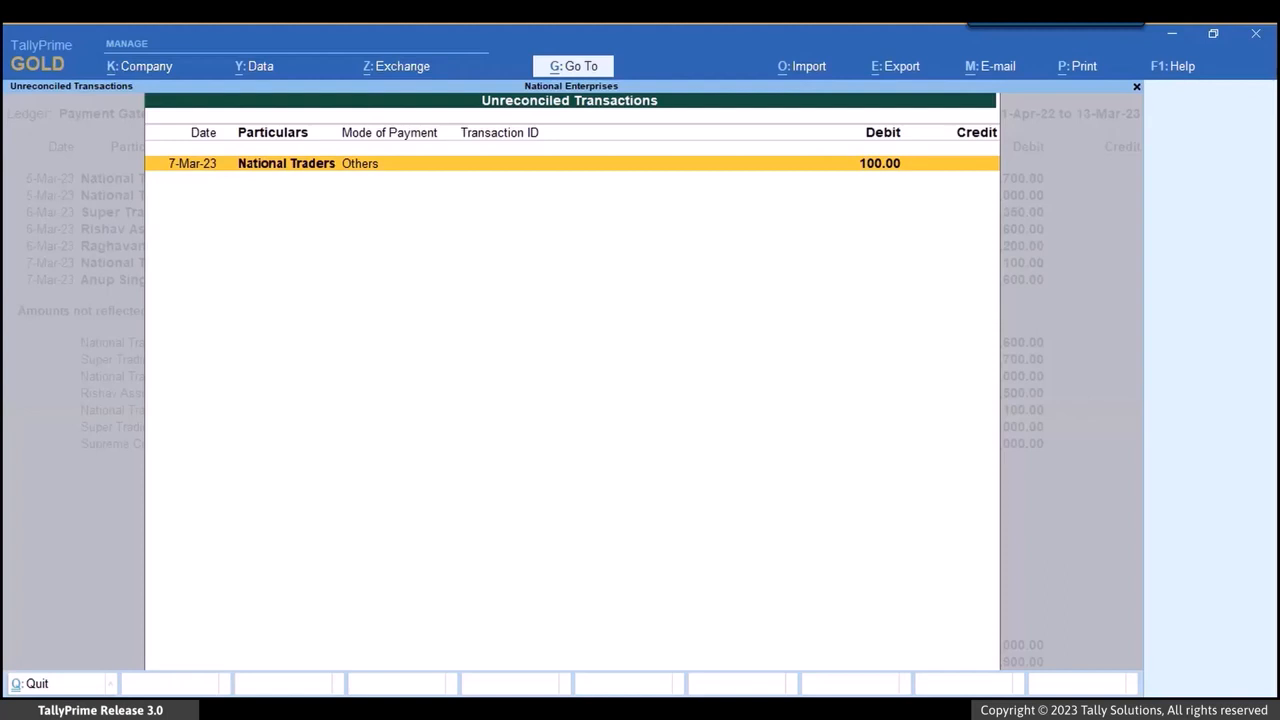
{"action": "key", "text": "Return"}
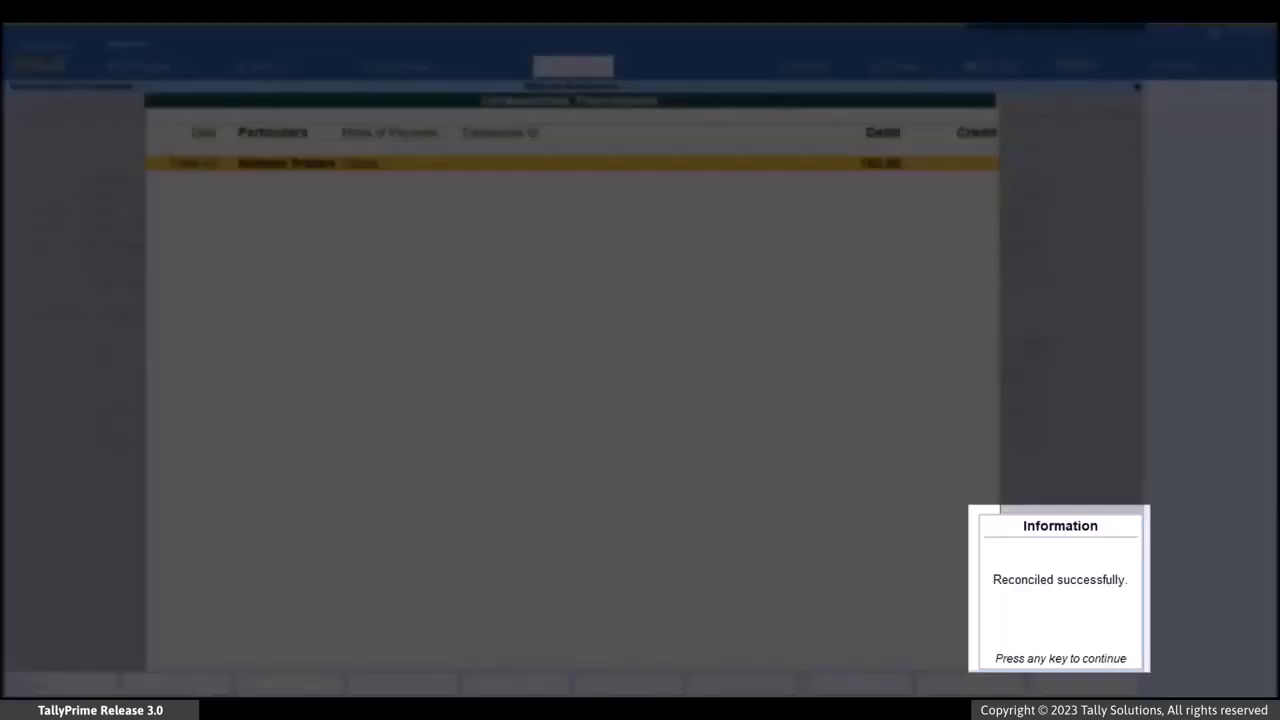
{"action": "key", "text": "Return"}
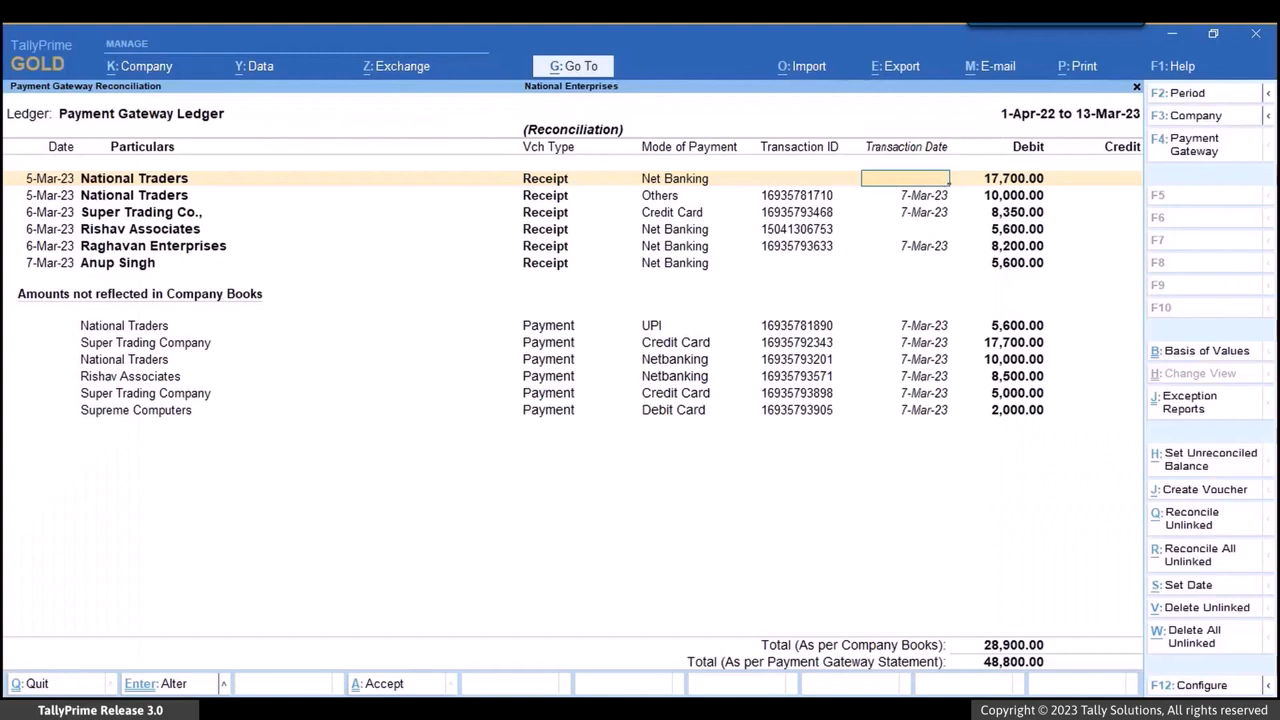
Reconcile the unlinked 17,700 National Traders receipt against the gateway statement
{"action": "key", "text": "Down"}
{"action": "key", "text": "Down"}
{"action": "key", "text": "Down"}
{"action": "key", "text": "Down"}
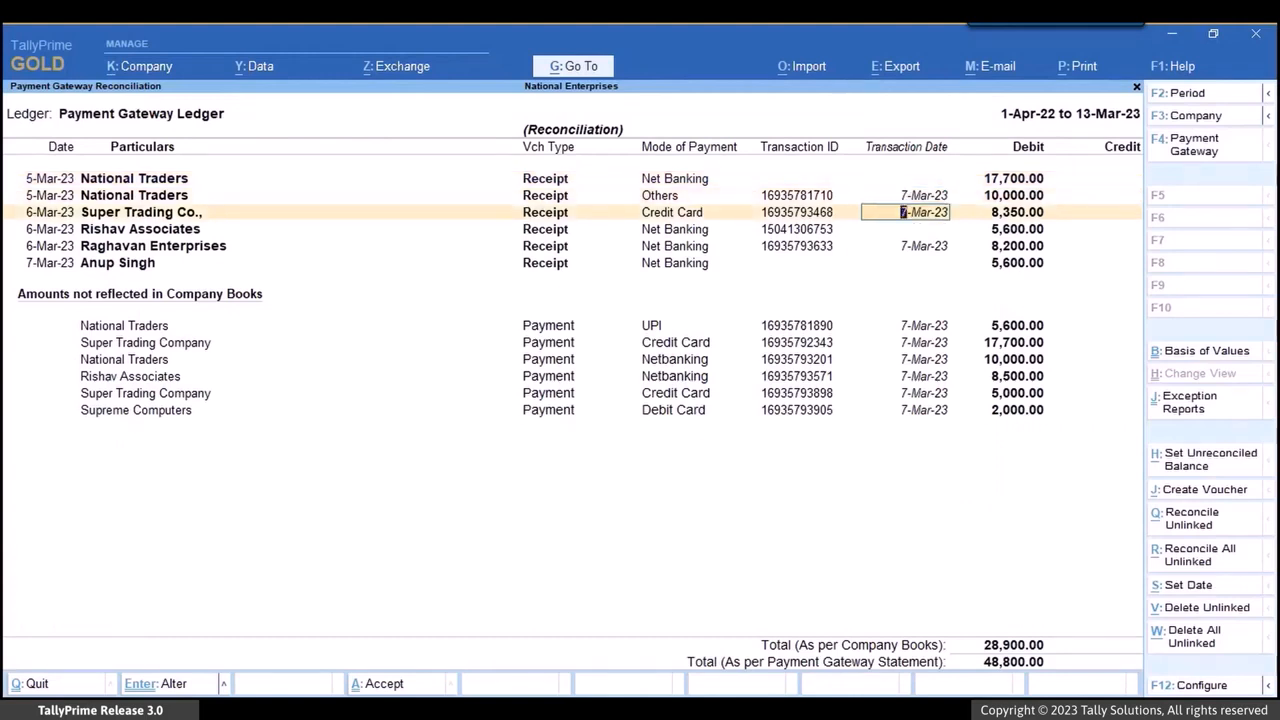
{"action": "key", "text": "Down"}
{"action": "key", "text": "Down"}
{"action": "key", "text": "Down"}
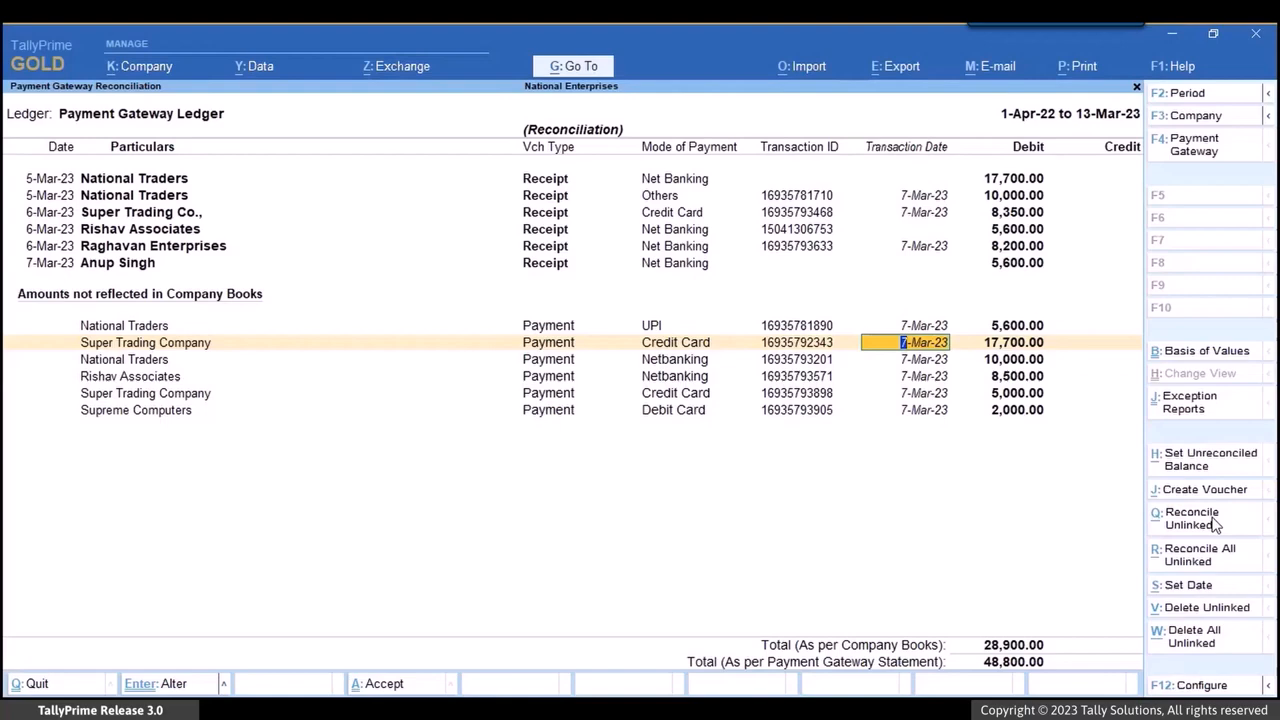
{"action": "left_click", "coordinate": [1215, 524]}
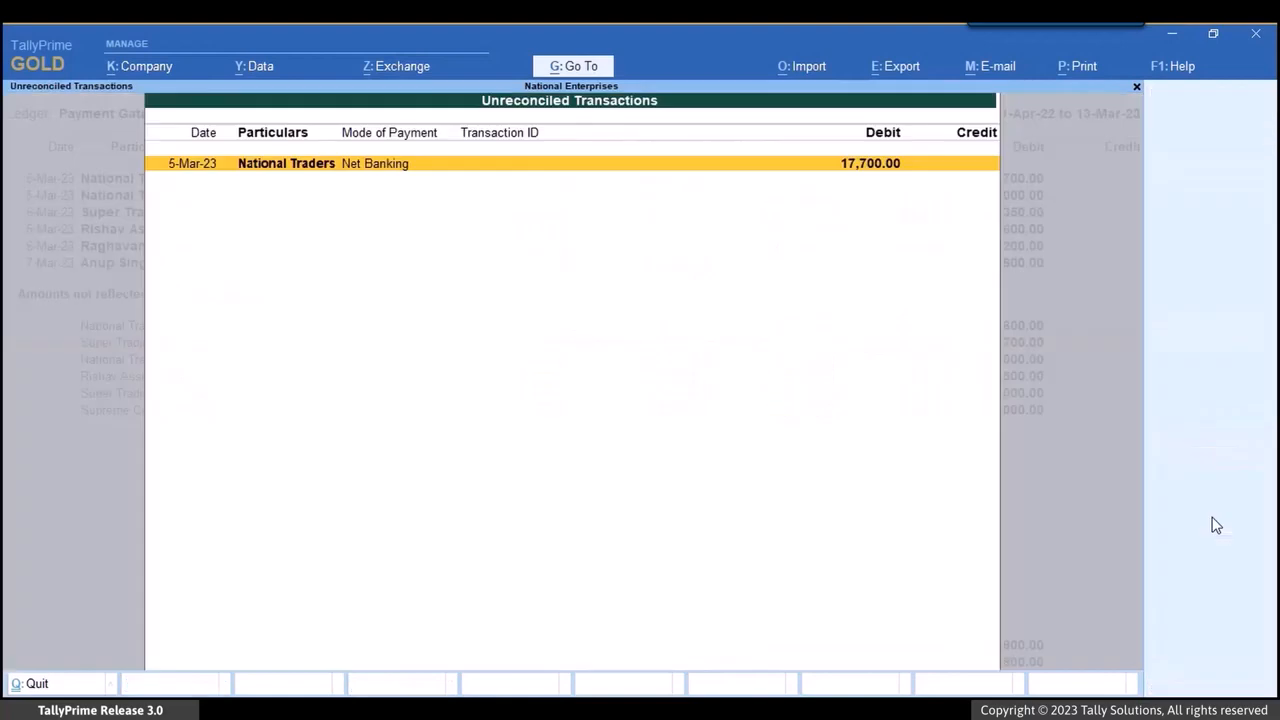
{"action": "key", "text": "Return"}
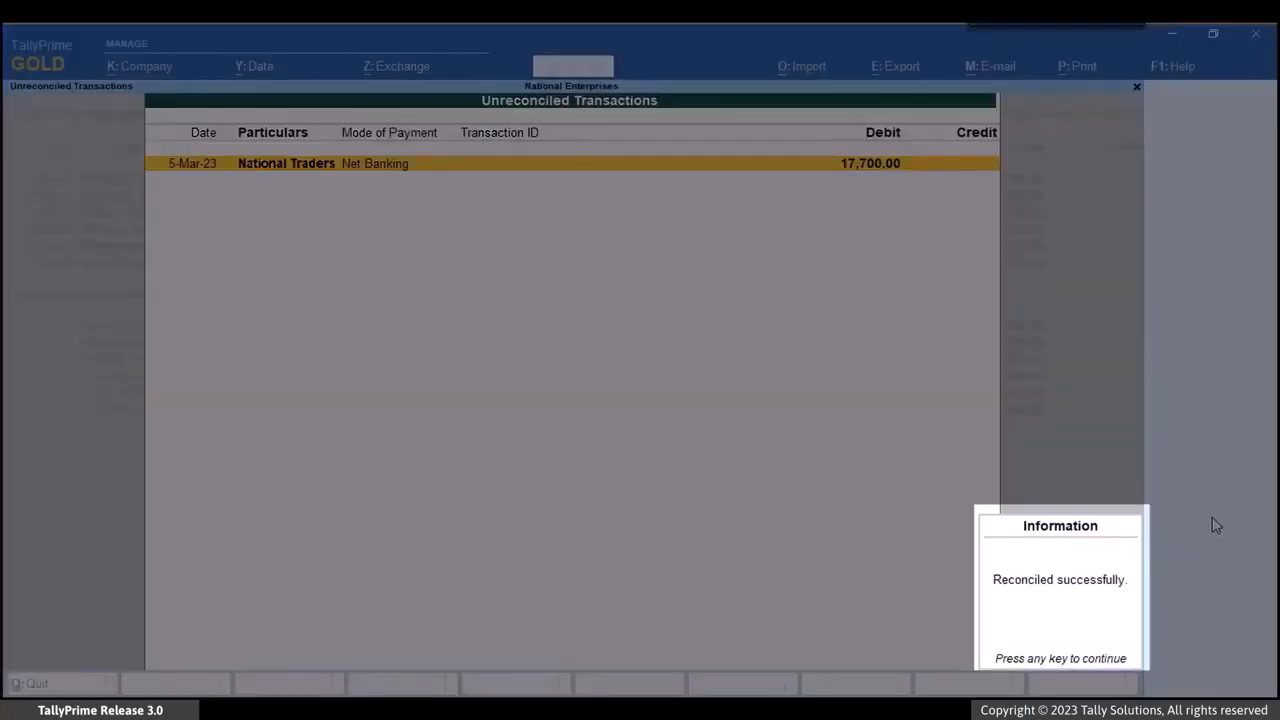
{"action": "key", "text": "Return"}
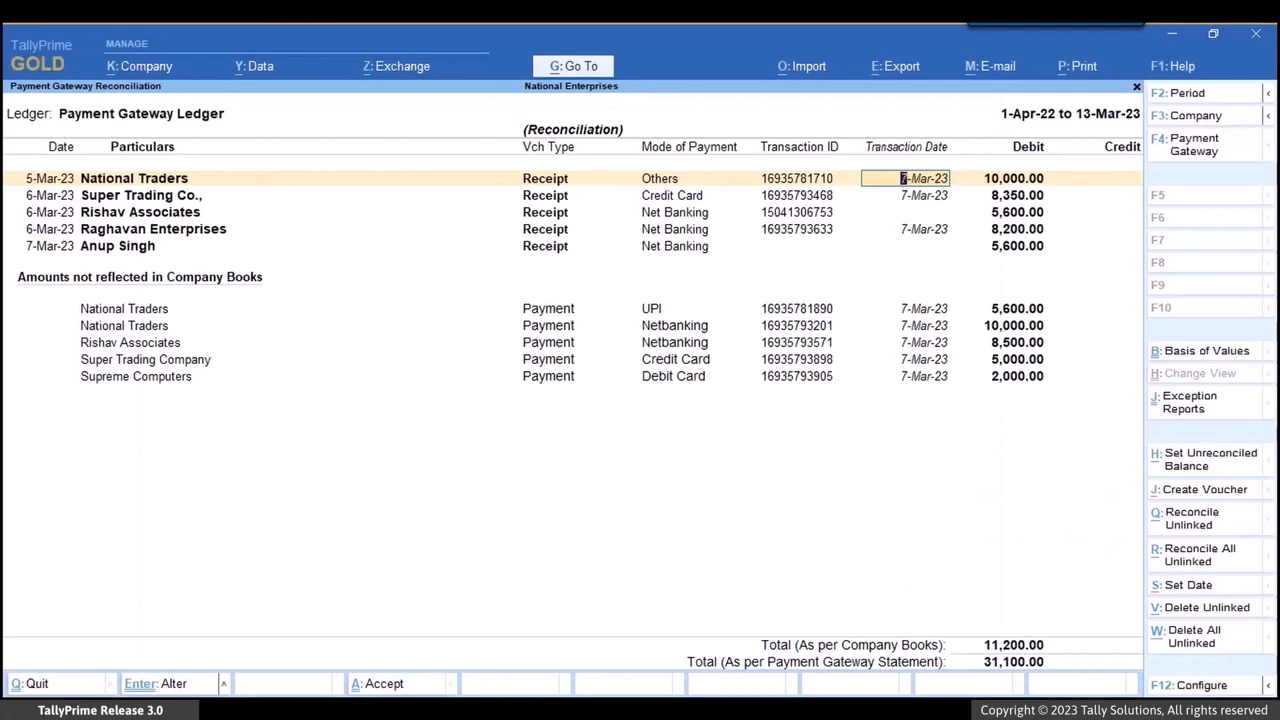
Run Reconcile All Unlinked, leaving 11,200.00 per books against 31,100.00 per statement
{"action": "key", "text": "Down"}
{"action": "key", "text": "Down"}
{"action": "key", "text": "Down"}
{"action": "key", "text": "Down"}
{"action": "key", "text": "Down"}
{"action": "key", "text": "Down"}
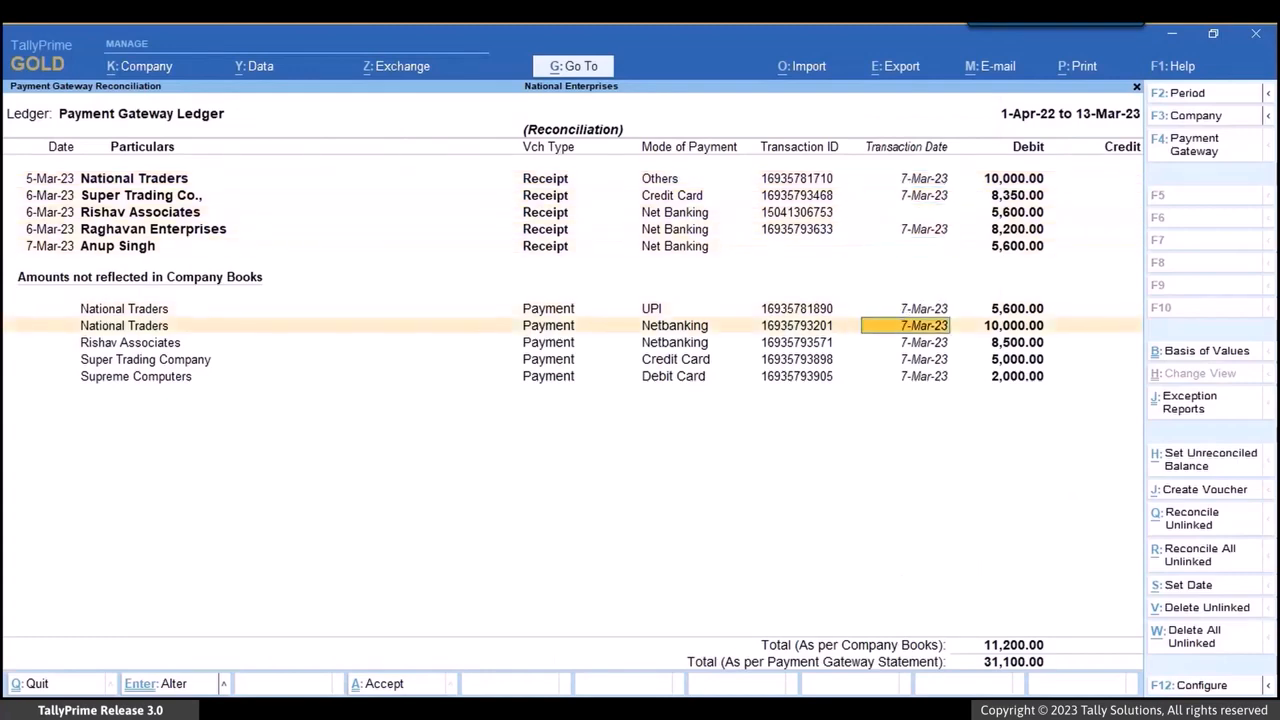
{"action": "key", "text": "Down"}
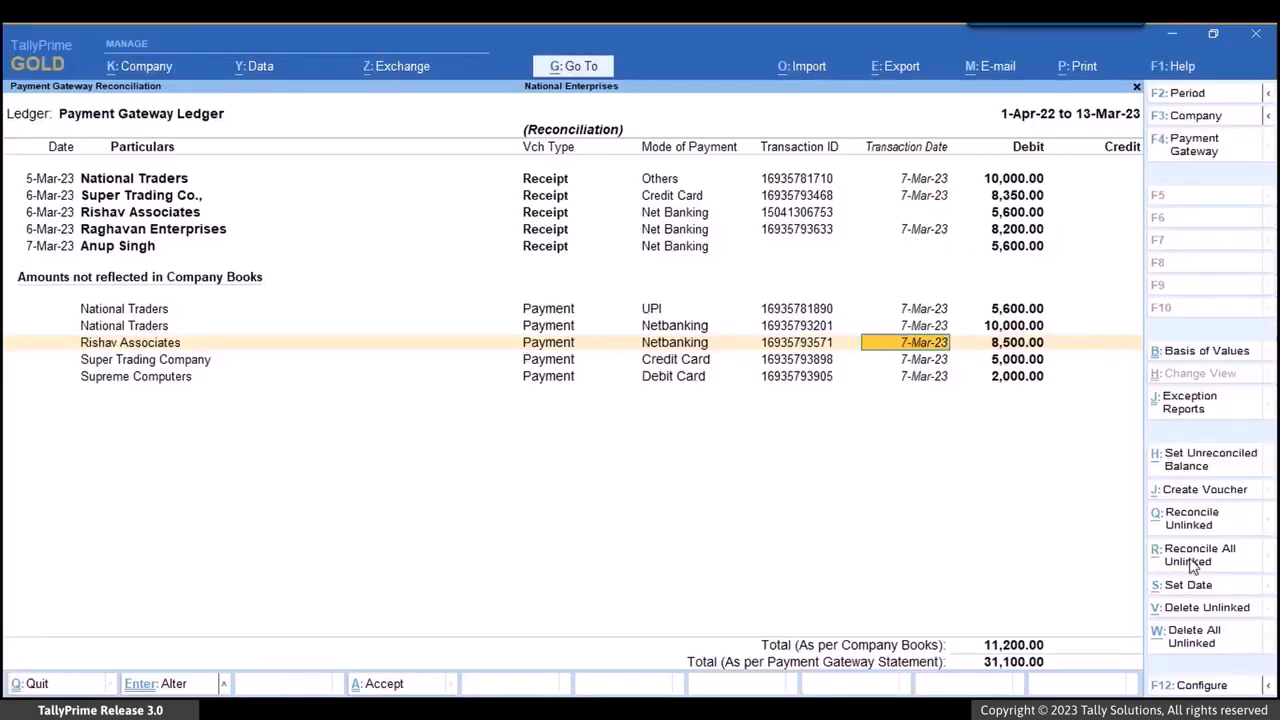
{"action": "left_click", "coordinate": [1192, 558]}
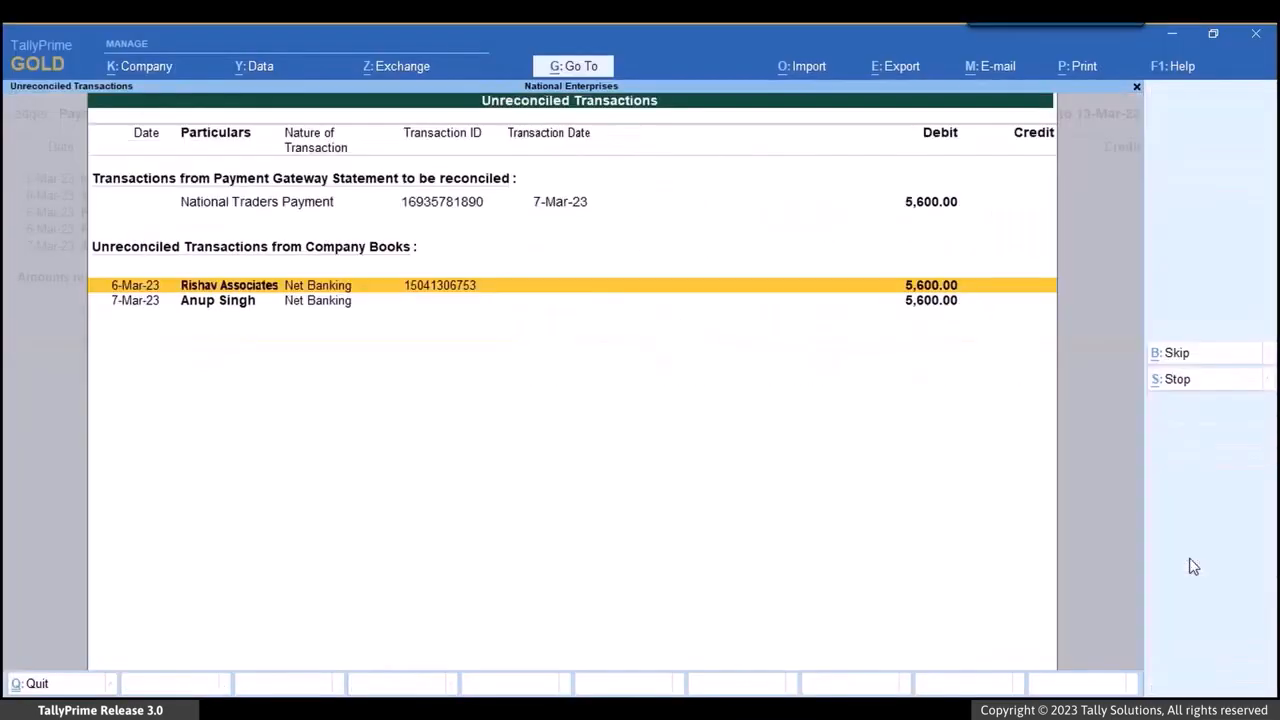
{"action": "key", "text": "Escape"}
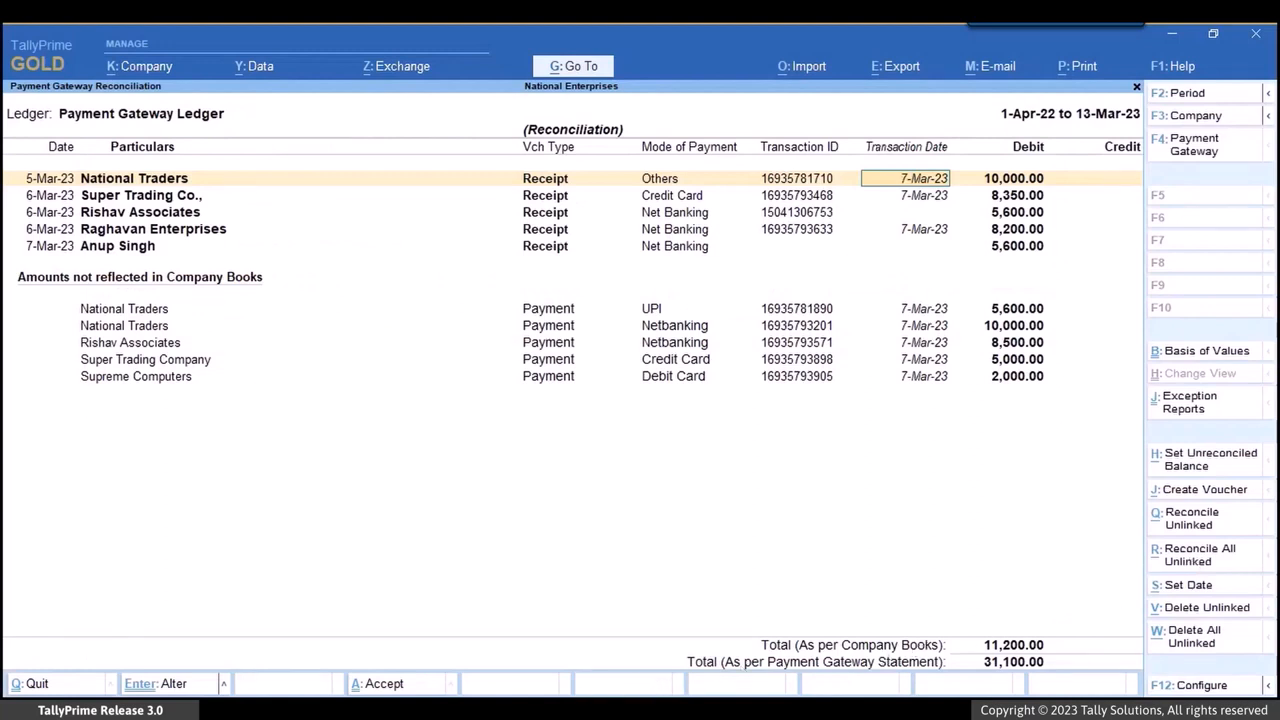
{"action": "key", "text": "Down"}
{"action": "key", "text": "Down"}
{"action": "key", "text": "Down"}
{"action": "key", "text": "Down"}
{"action": "key", "text": "Down"}
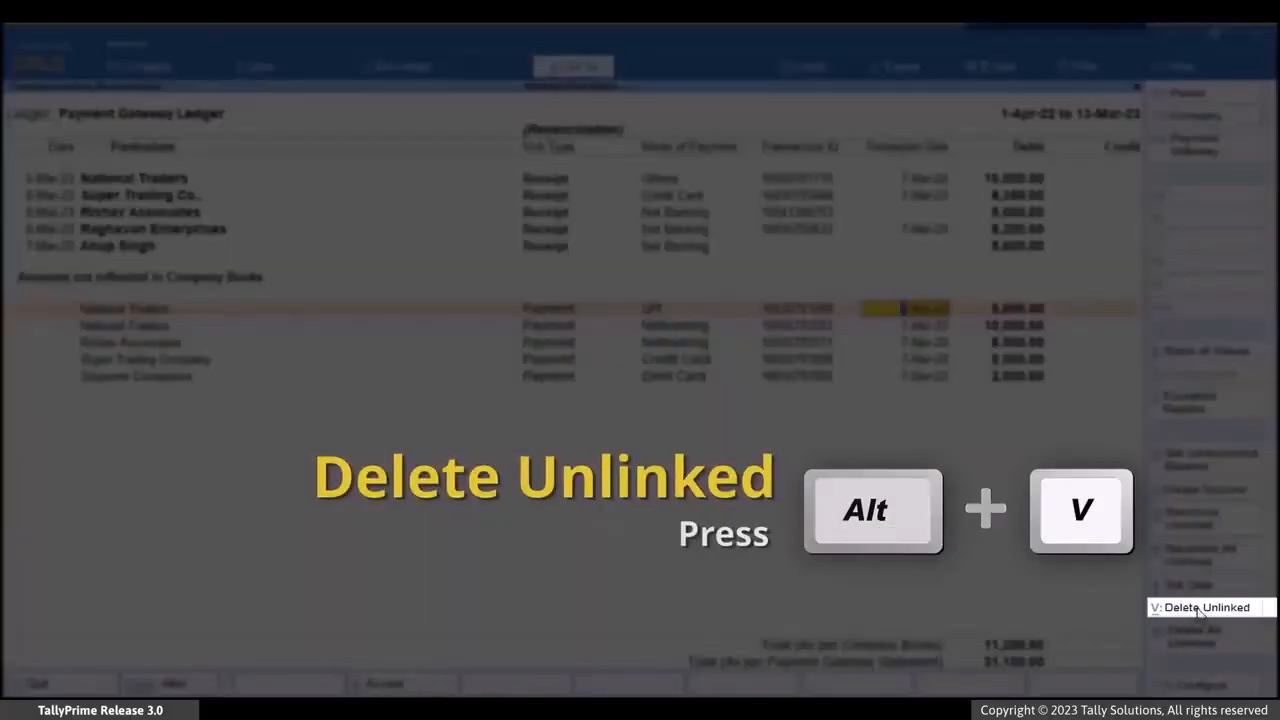
Delete the 5,600 National Traders UPI entry, then all remaining unlinked statement entries
{"action": "left_click", "coordinate": [1200, 610]}
{"action": "key", "text": "y"}
{"action": "key", "text": "Down"}
{"action": "key", "text": "Down"}
{"action": "key", "text": "Down"}
{"action": "key", "text": "Down"}
{"action": "key", "text": "Down"}
{"action": "key", "text": "Down"}
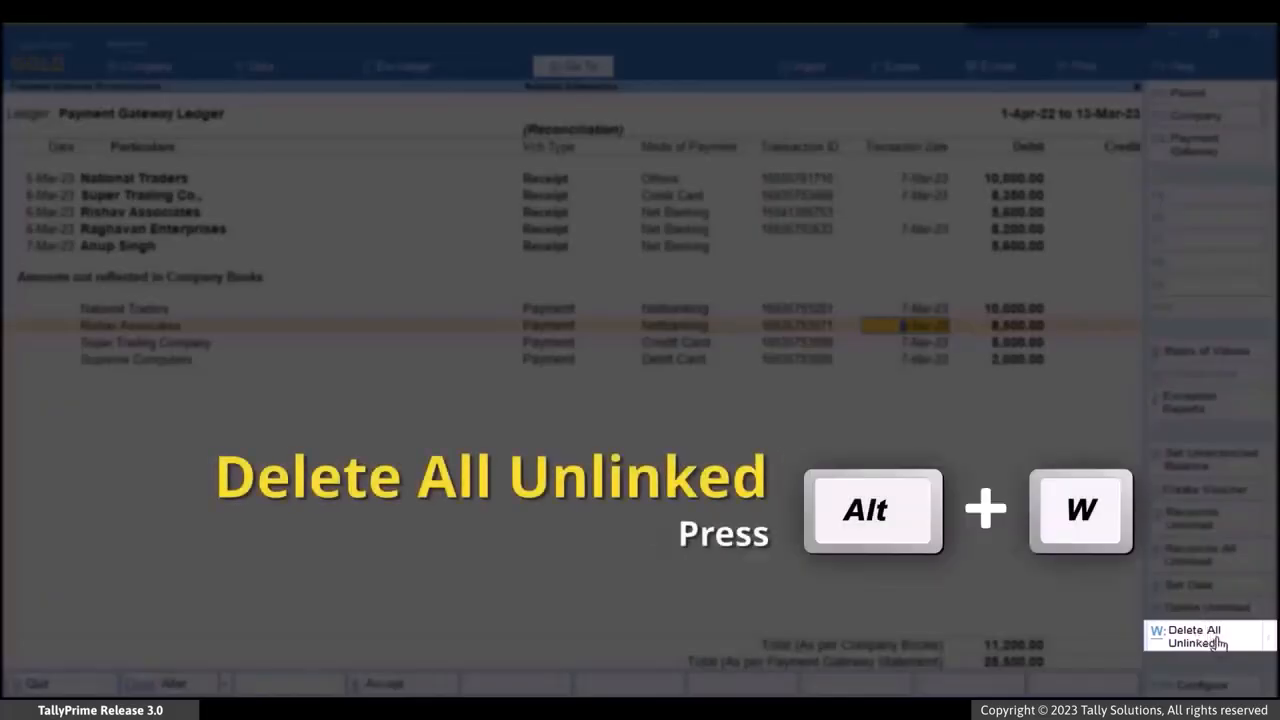
{"action": "left_click", "coordinate": [1200, 636]}
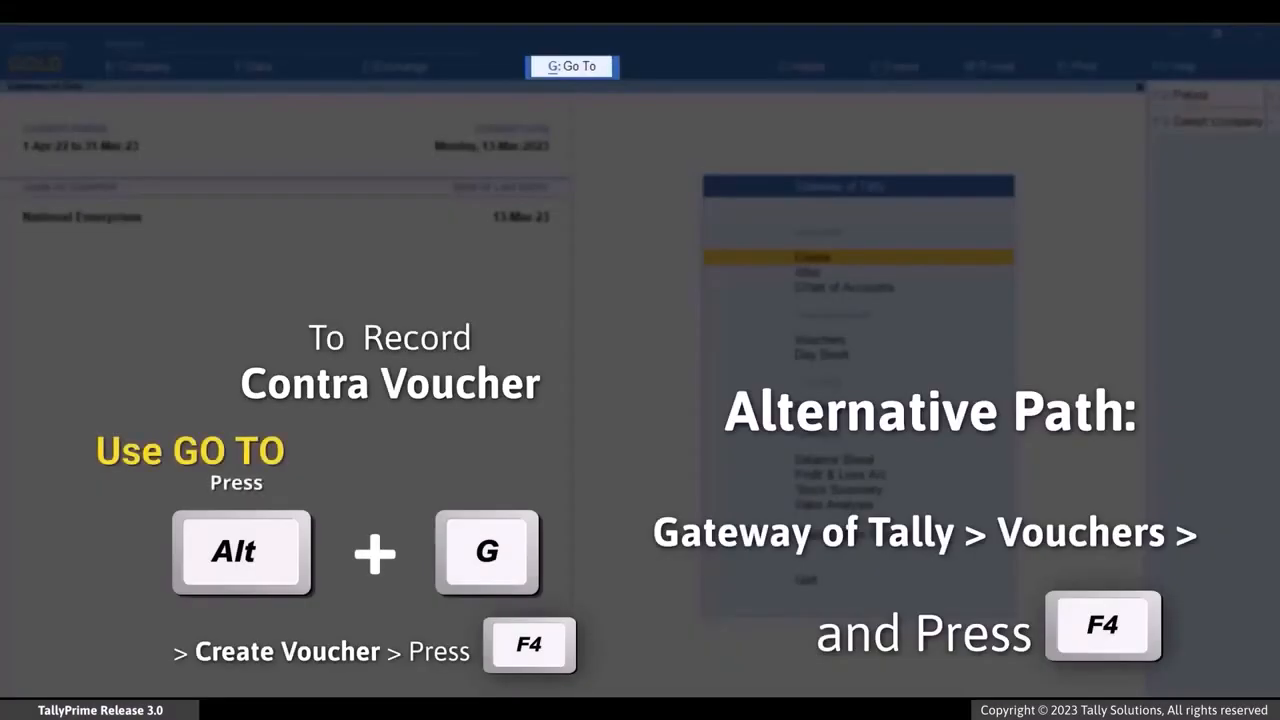
Start a Contra voucher moving 54,000 from Payment Gateway Ledger into Hdfc Bank
{"action": "key", "text": "alt+g"}
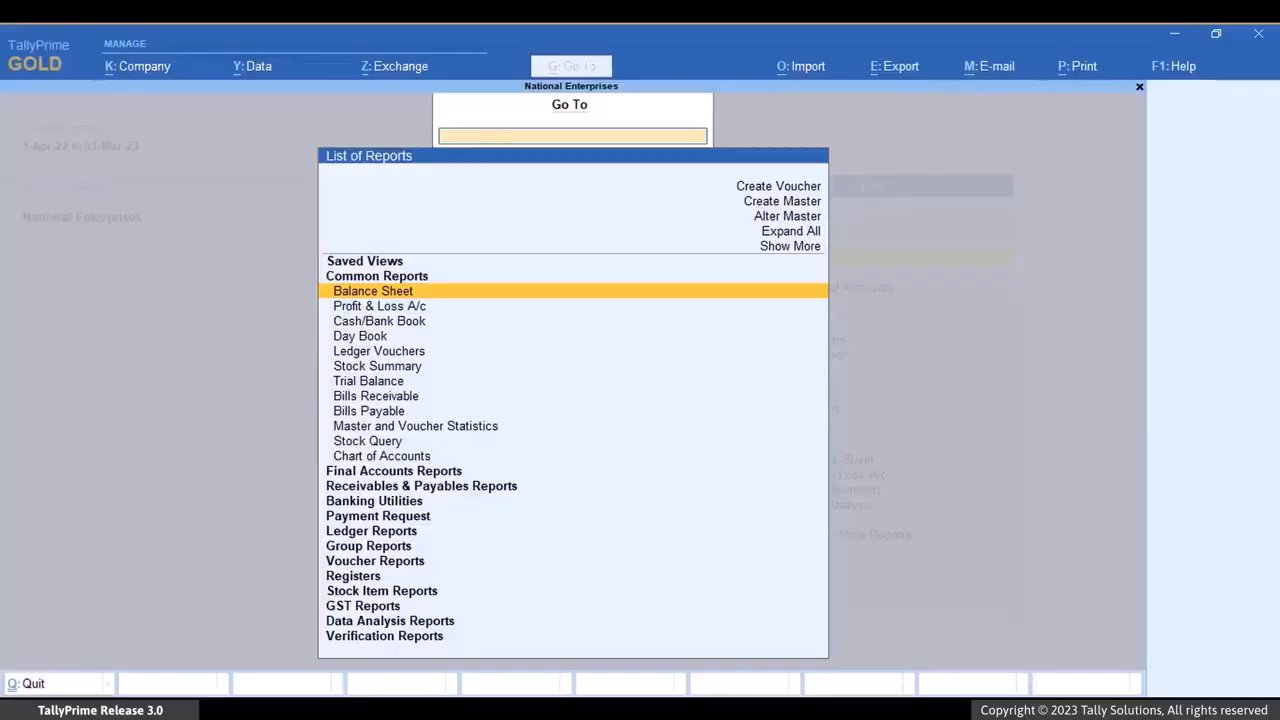
{"action": "key", "text": "Up"}
{"action": "key", "text": "Up"}
{"action": "key", "text": "Up"}
{"action": "key", "text": "Up"}
{"action": "key", "text": "Up"}
{"action": "key", "text": "Up"}
{"action": "key", "text": "Up"}
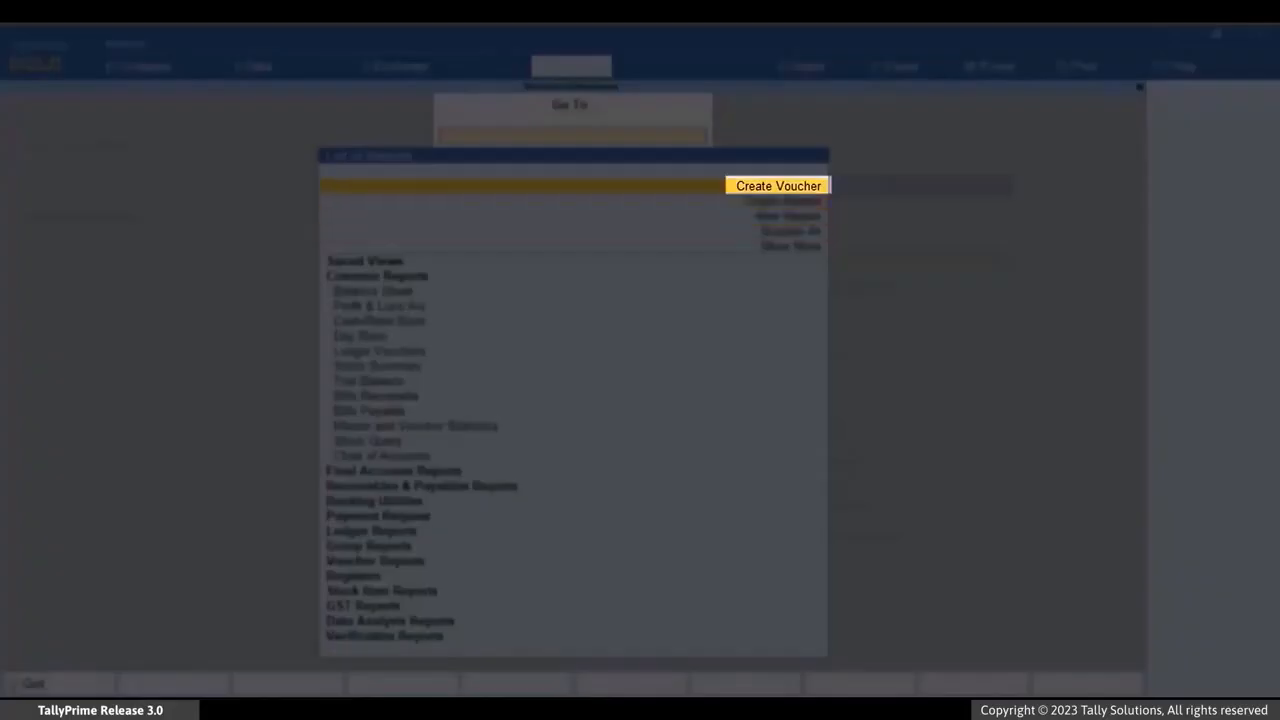
{"action": "key", "text": "Return"}
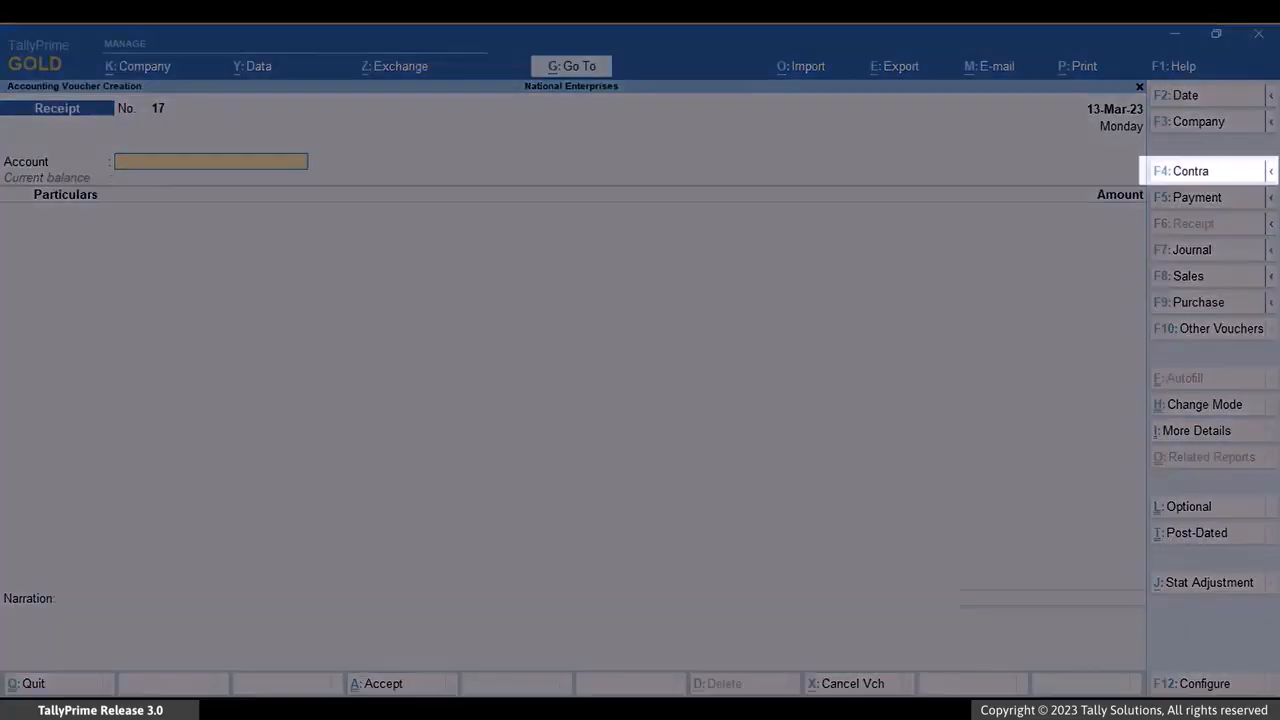
{"action": "key", "text": "F4"}
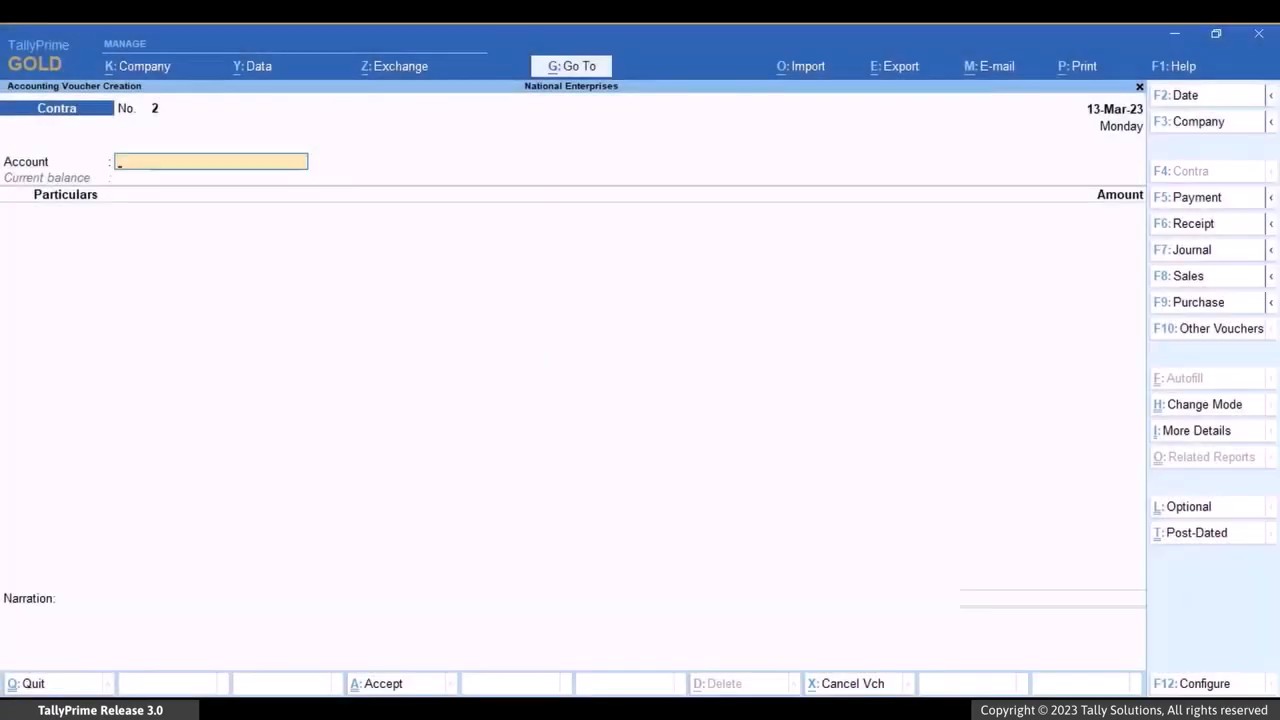
{"action": "key", "text": "Down"}
{"action": "key", "text": "Down"}
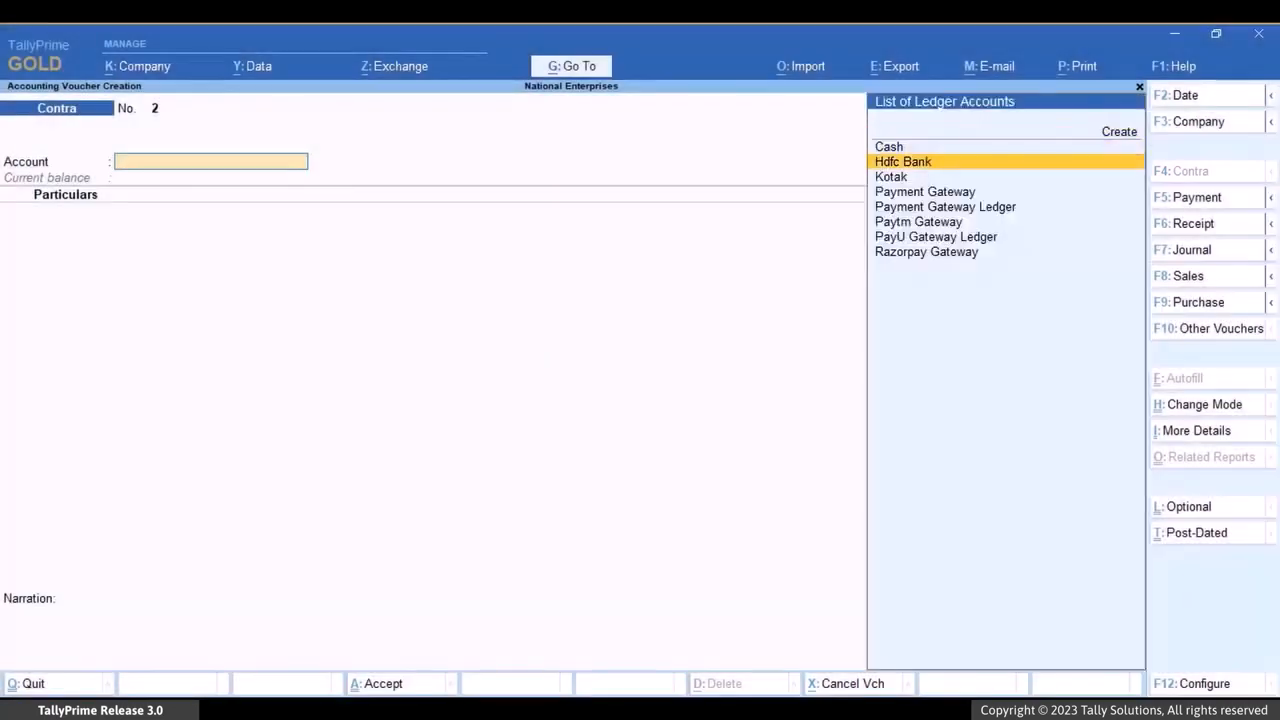
{"action": "key", "text": "Return"}
{"action": "key", "text": "Down"}
{"action": "key", "text": "Down"}
{"action": "key", "text": "Down"}
{"action": "key", "text": "Down"}
{"action": "key", "text": "Down"}
{"action": "key", "text": "Down"}
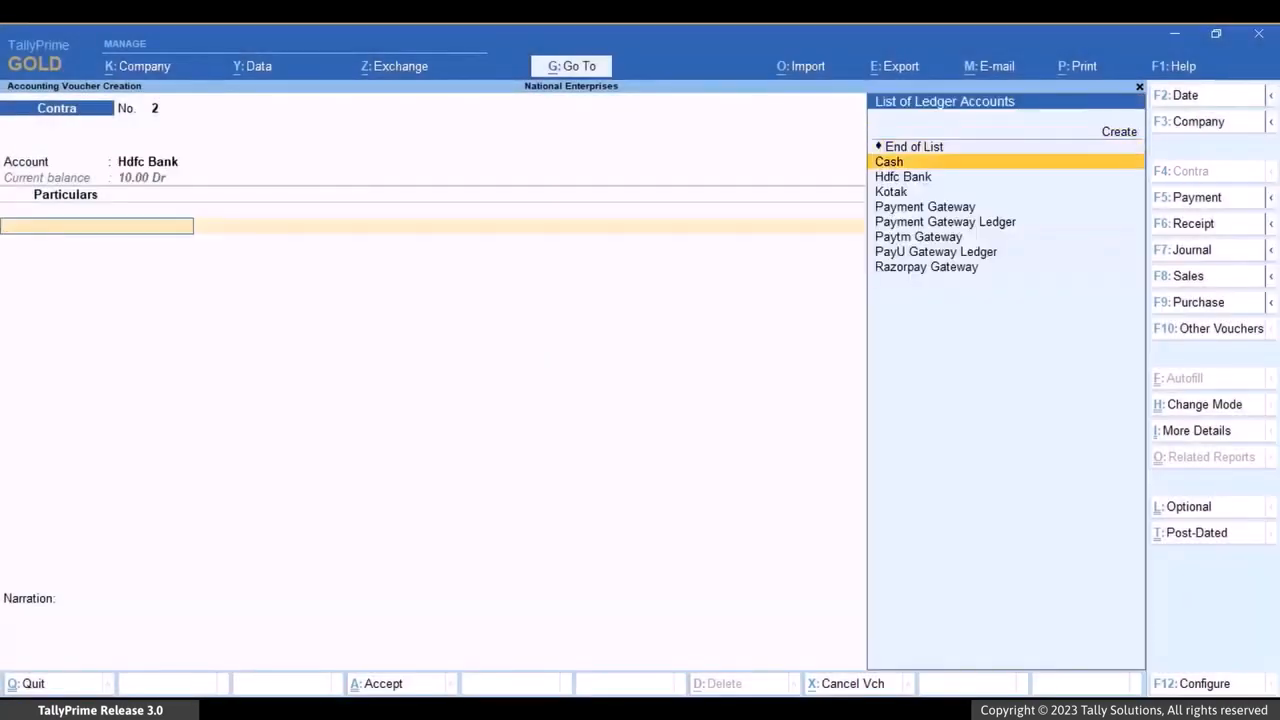
{"action": "key", "text": "Return"}
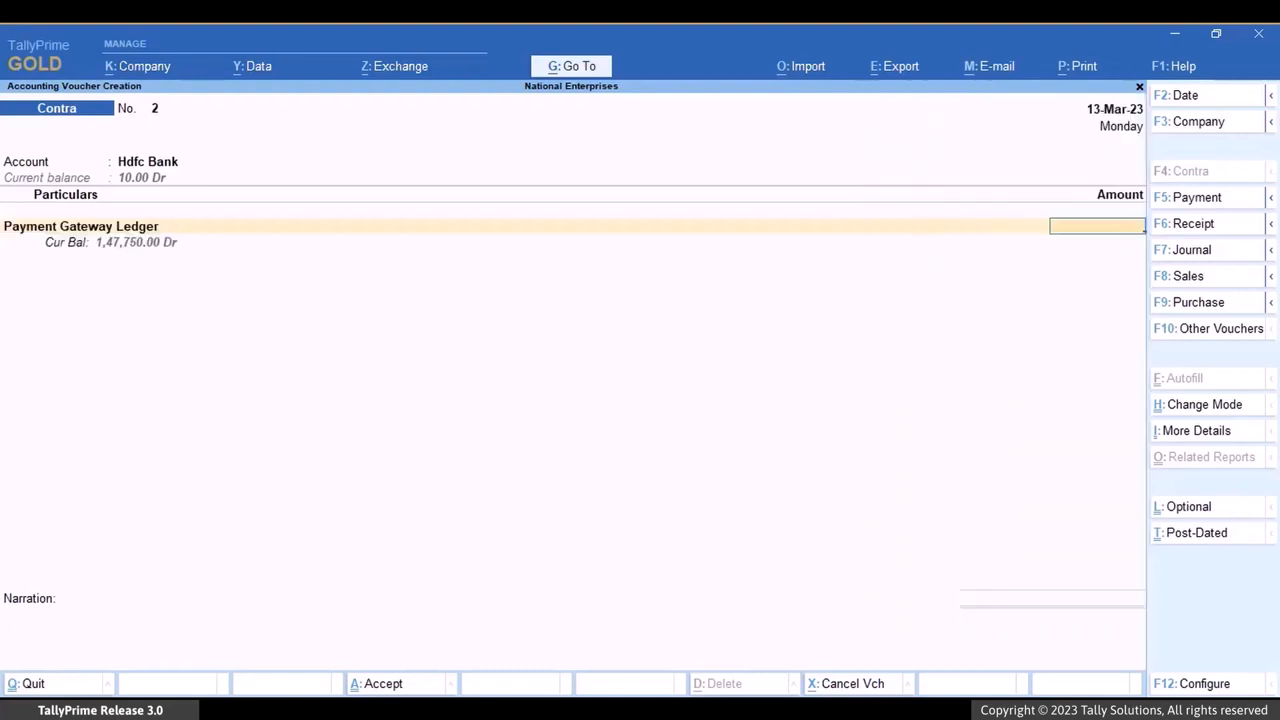
{"action": "type", "text": "54000"}
{"action": "key", "text": "Return"}
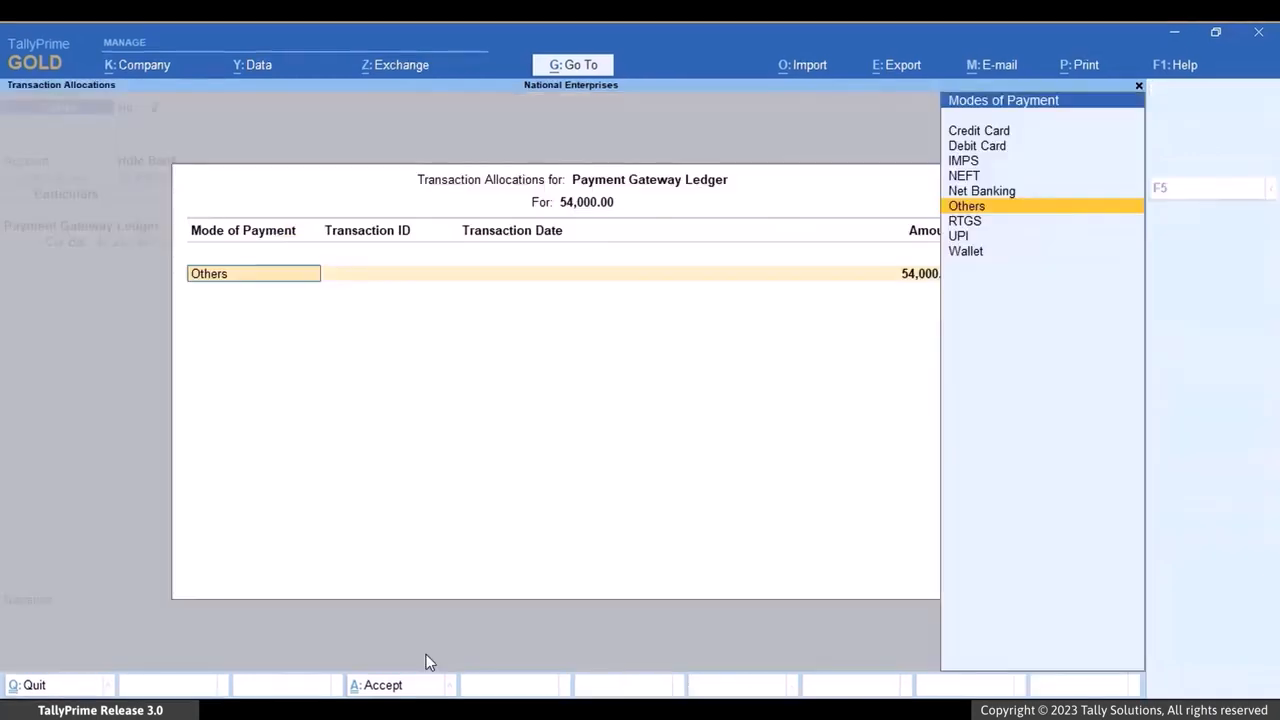
Allocate it as NEFT with the transaction ID, dated 13-Mar-23, and save voucher 2
{"action": "key", "text": "Up"}
{"action": "key", "text": "Up"}
{"action": "key", "text": "Return"}
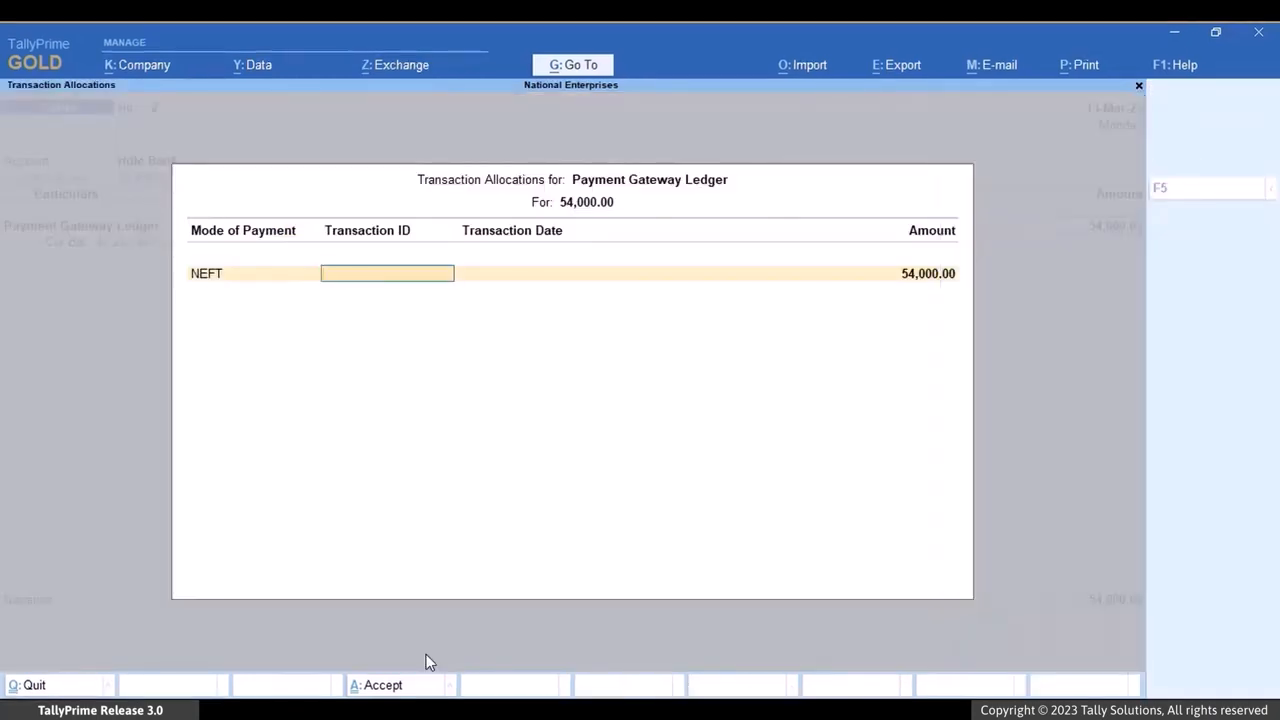
{"action": "type", "text": "876543"}
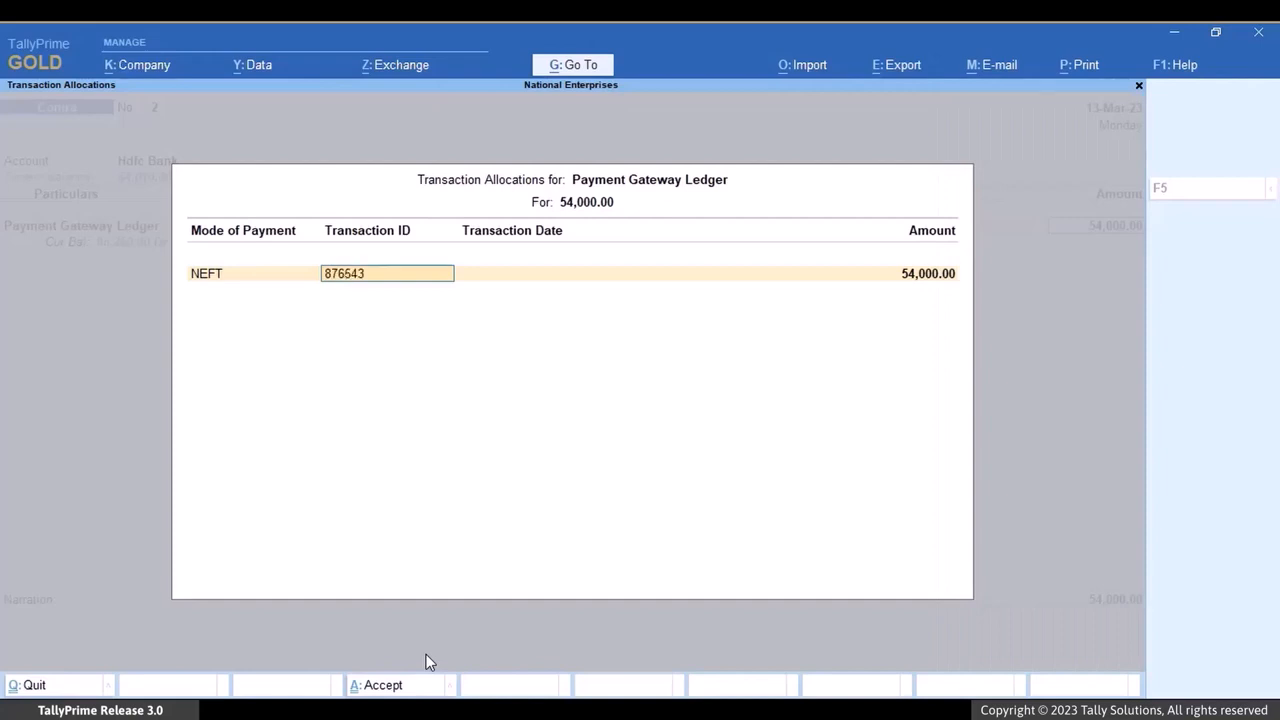
{"action": "type", "text": "2534"}
{"action": "key", "text": "Return"}
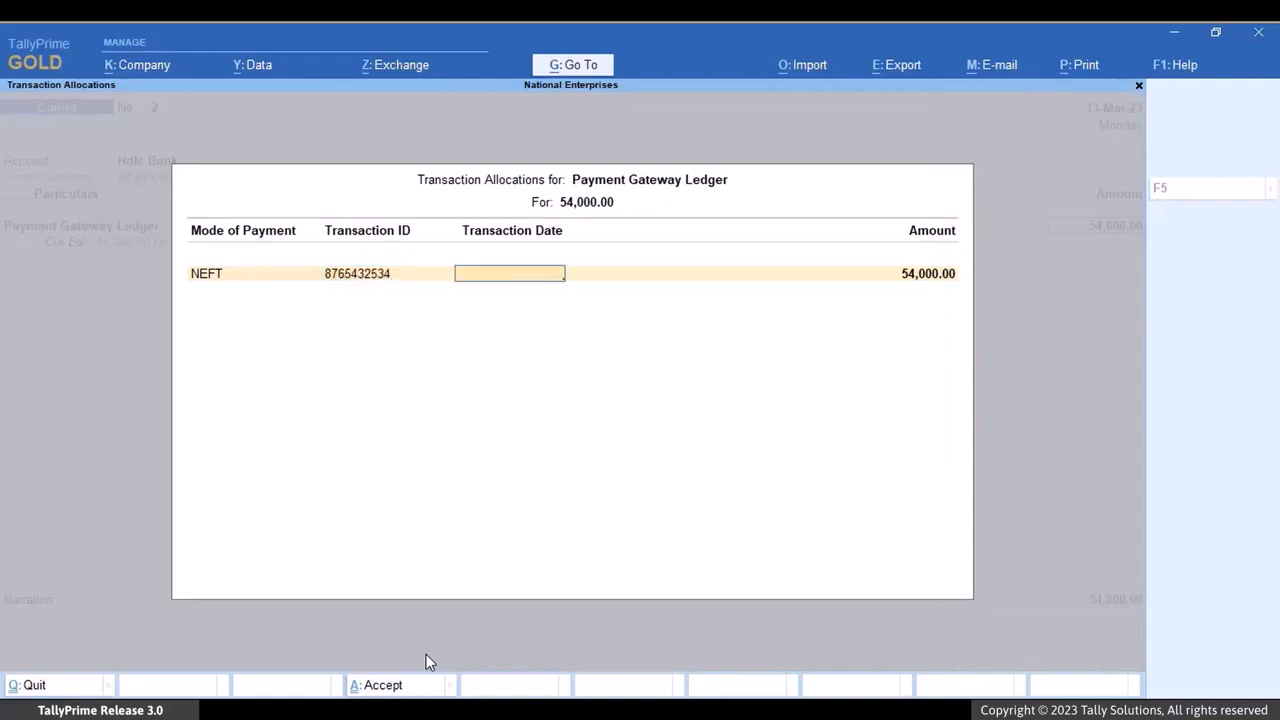
{"action": "type", "text": "13-3"}
{"action": "key", "text": "Return"}
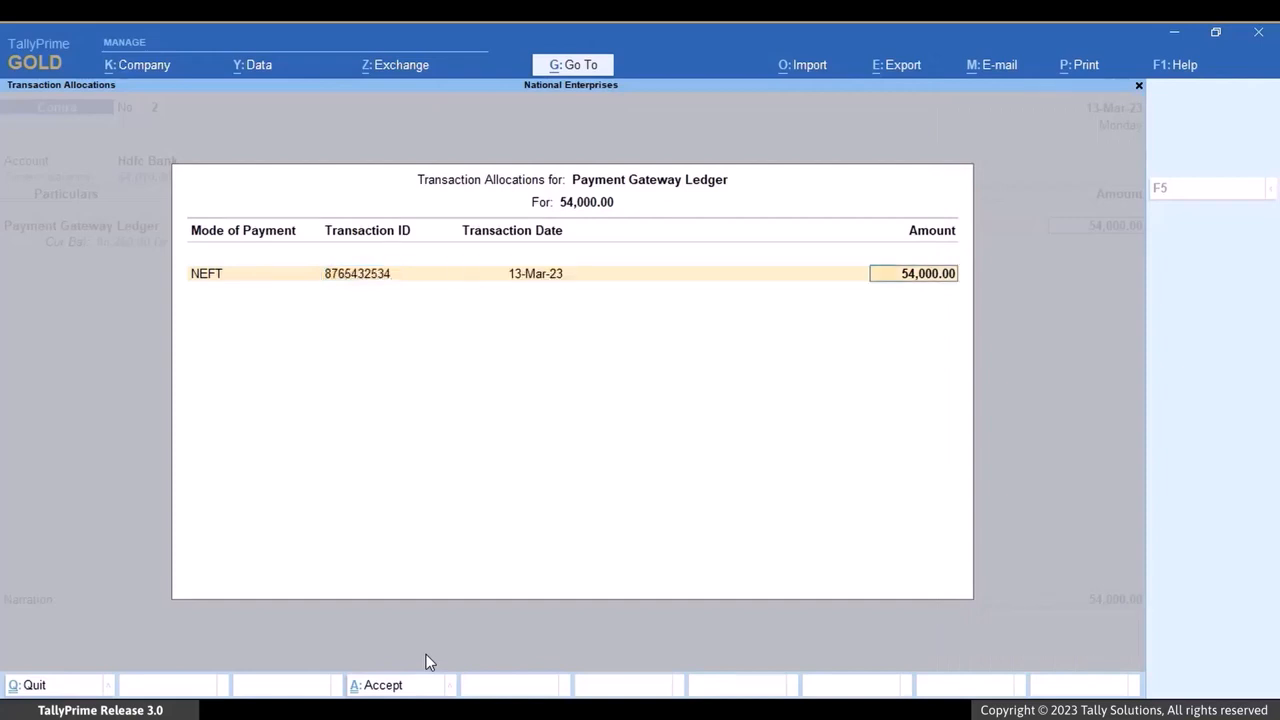
{"action": "key", "text": "Return"}
{"action": "key", "text": "Return"}
{"action": "key", "text": "Return"}
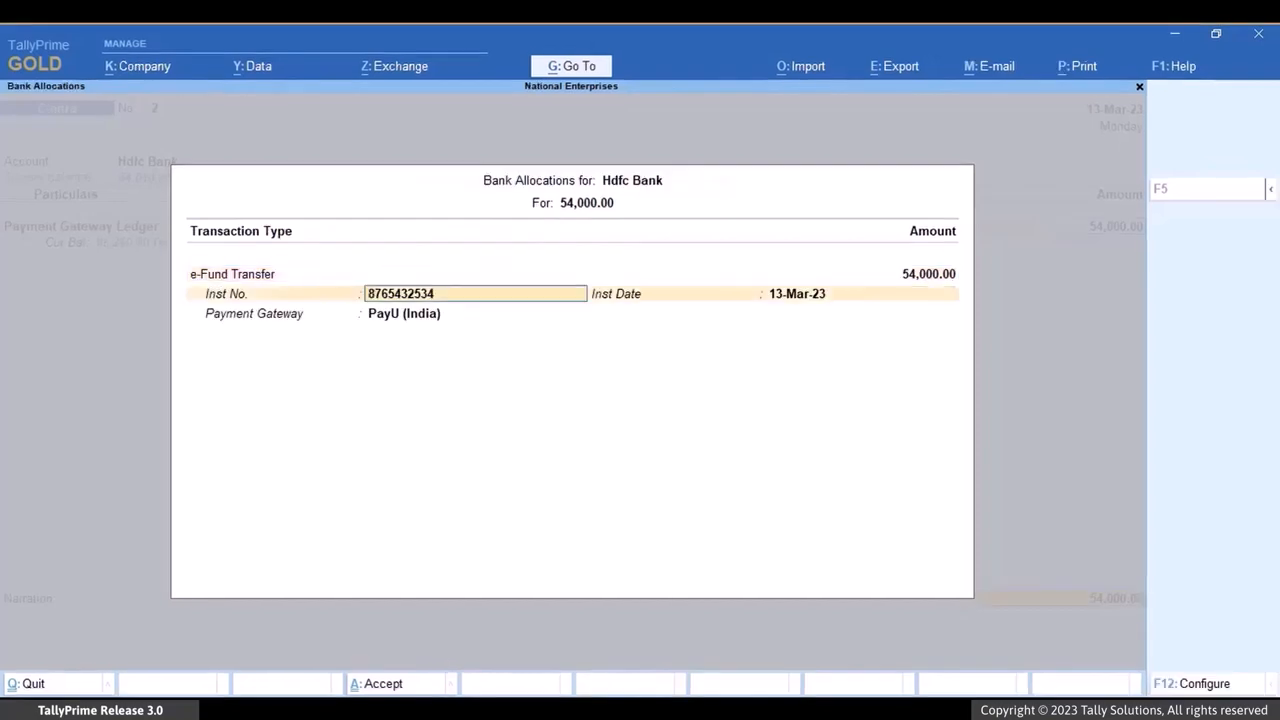
{"action": "key", "text": "Return"}
{"action": "key", "text": "Return"}
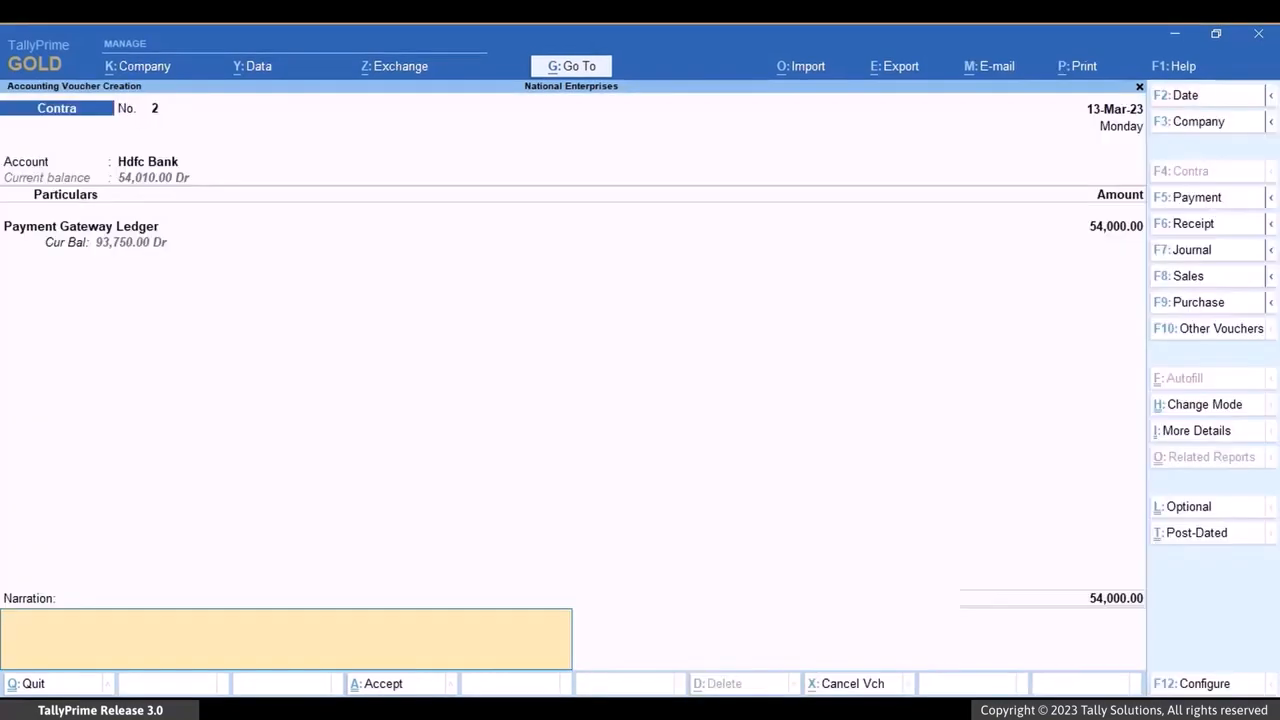
{"action": "key", "text": "Return"}
{"action": "key", "text": "y"}
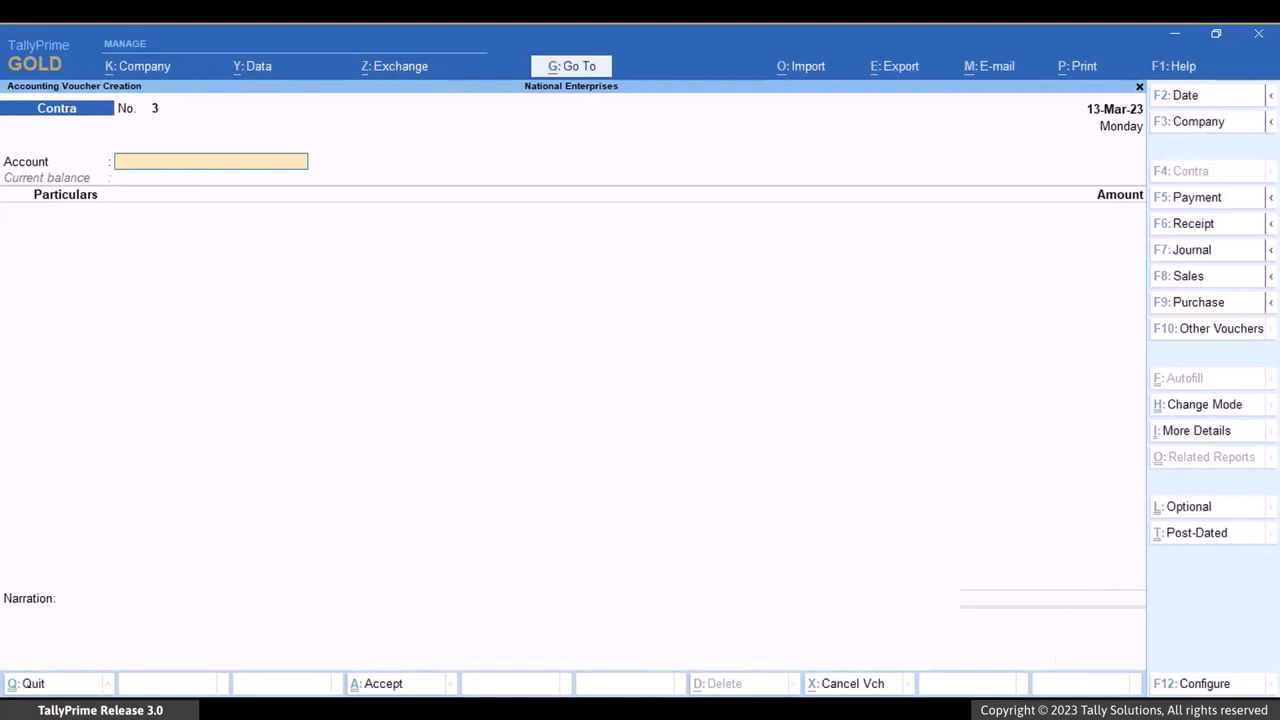